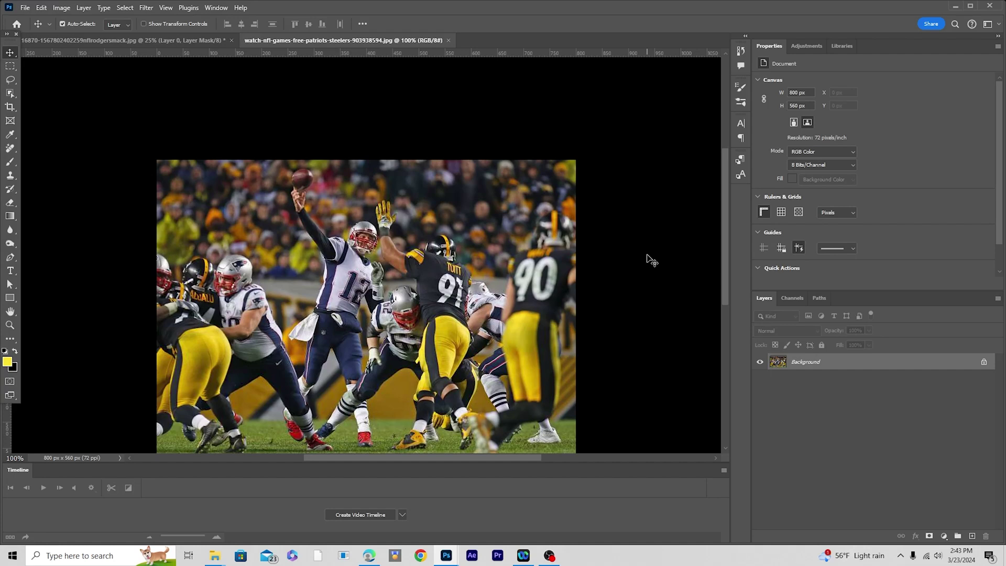
Create a new 4 × 5 inch portrait document at 300 pixels/inch in RGB Color with a white background
key("ctrl+n")
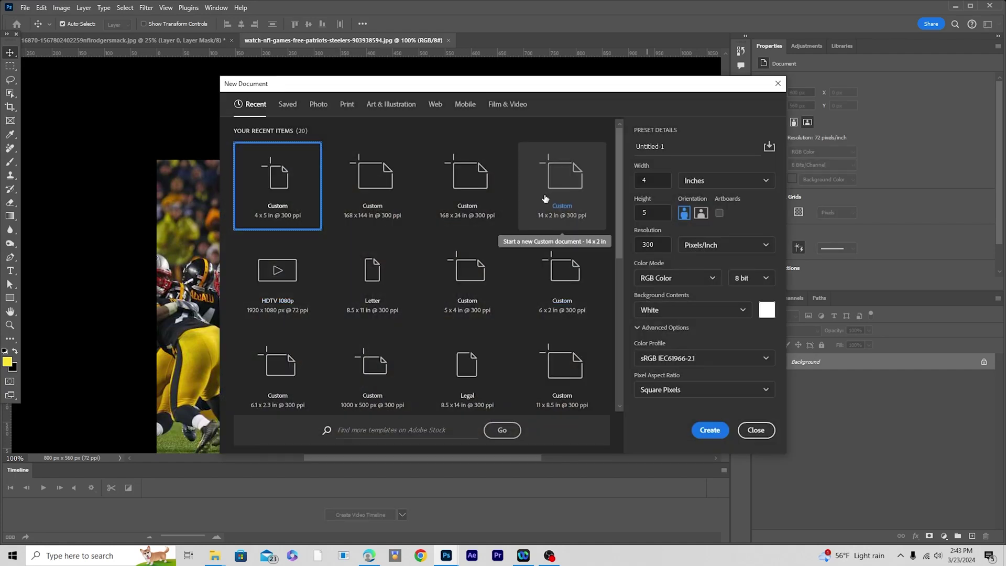
left_click(643, 180)
key("Tab")
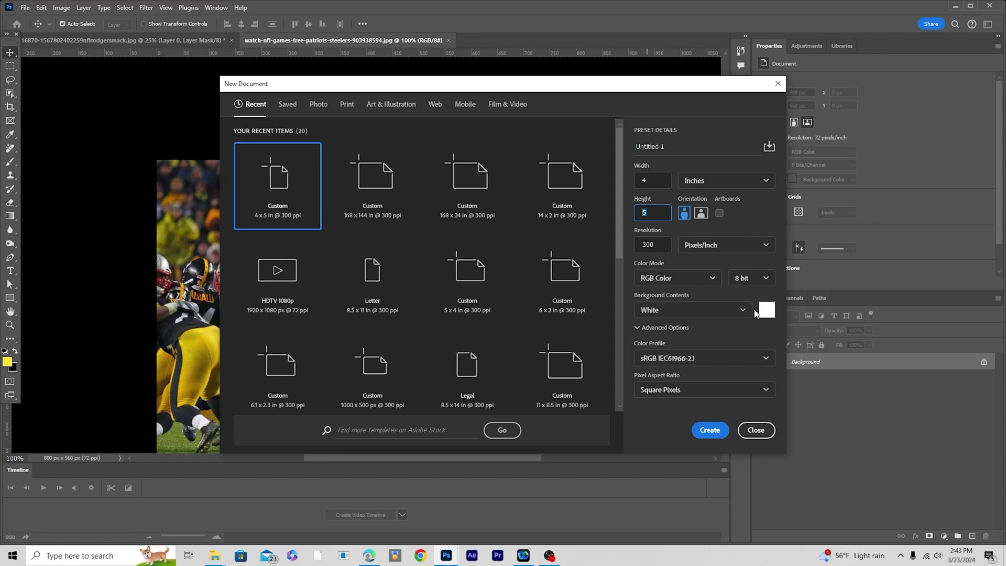
left_click(703, 433)
key("ctrl+minus")
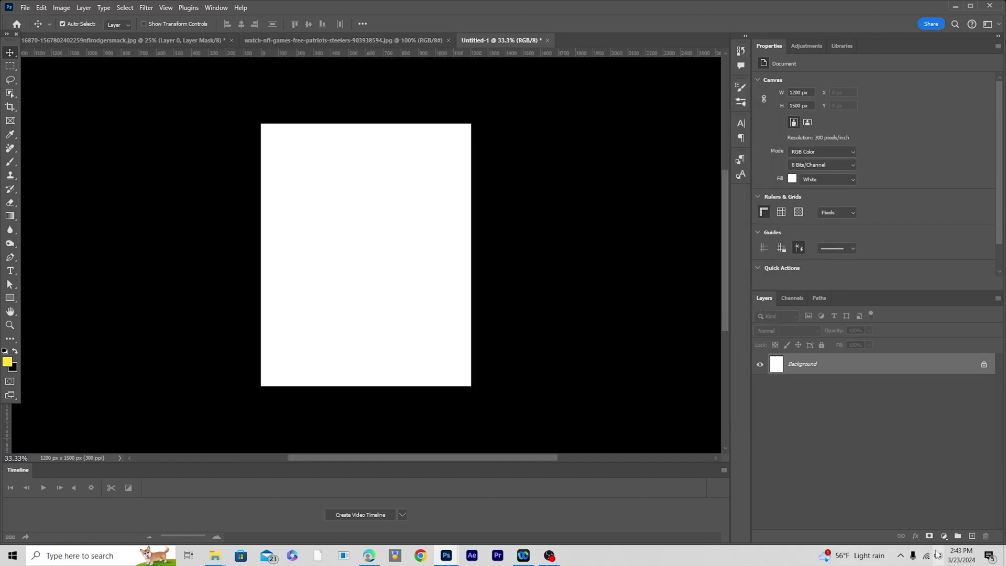
Add a Solid Color fill layer in dark grey 222222 above the background
left_click(944, 535)
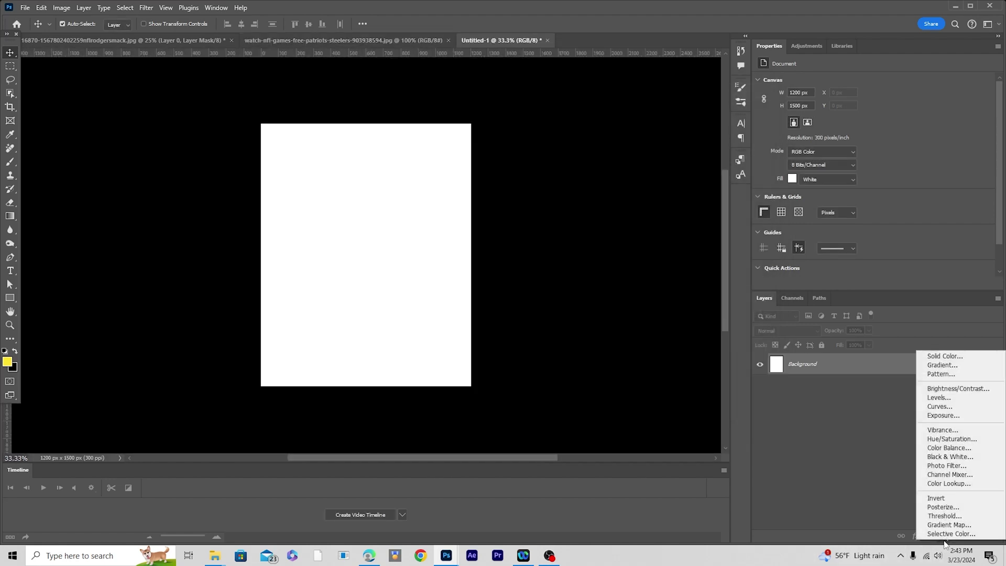
left_click(945, 356)
type("222222")
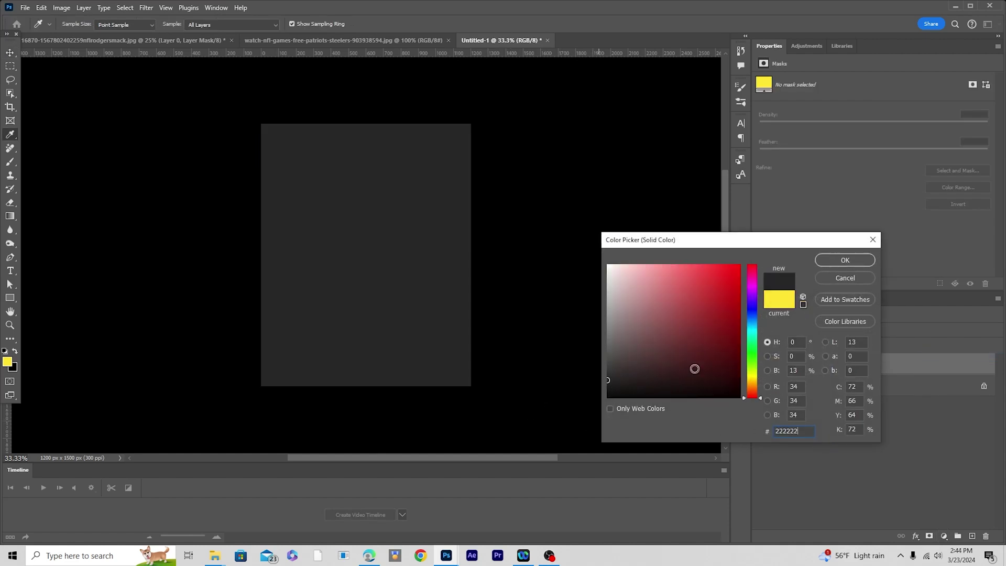
left_click(831, 262)
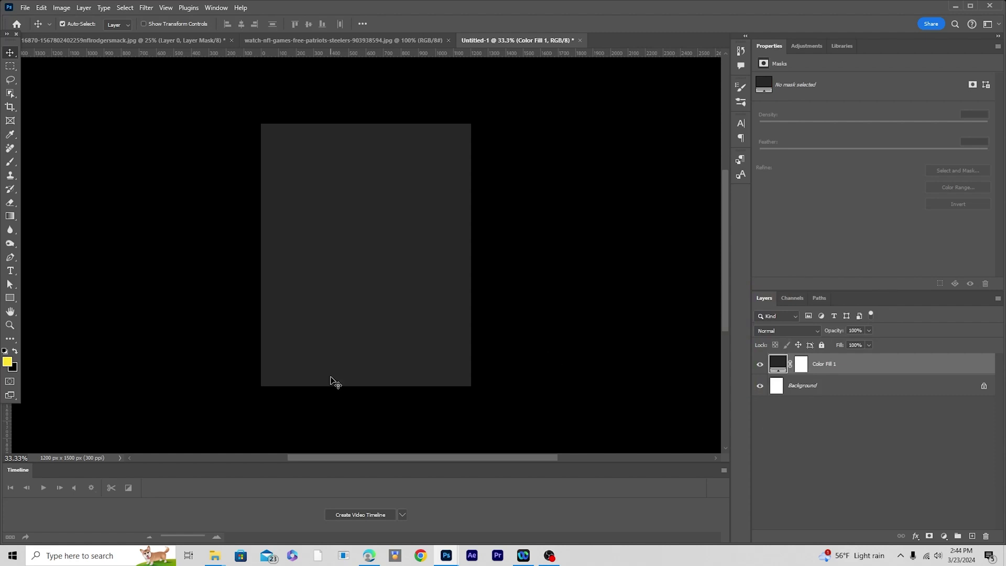
Draw a rectangle about 846 × 284 px near the canvas top, colour it light grey dadada, and centre it horizontally
left_click(11, 300)
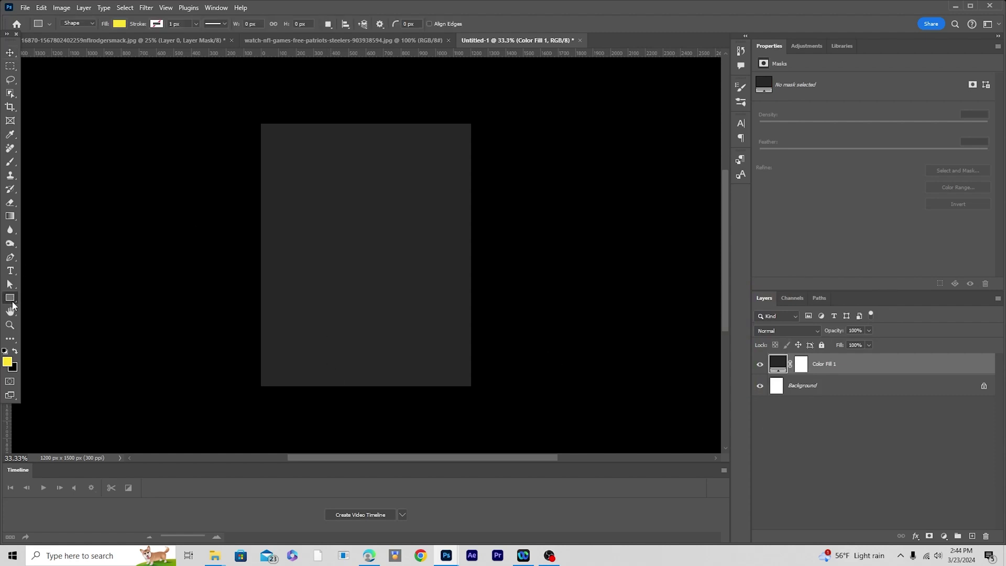
left_click(43, 301)
left_click_drag(290, 152, 439, 201)
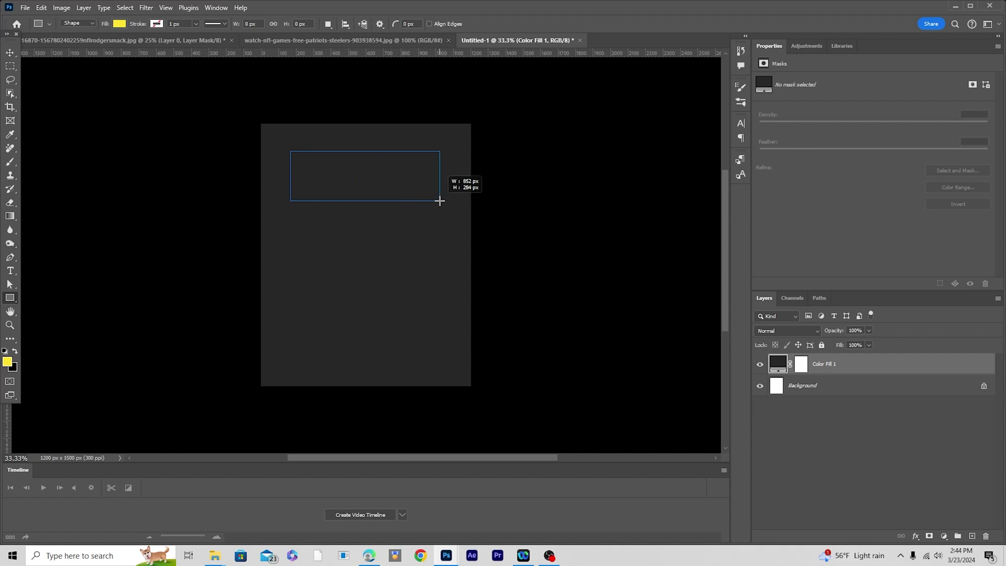
double_click(777, 369)
left_click(608, 284)
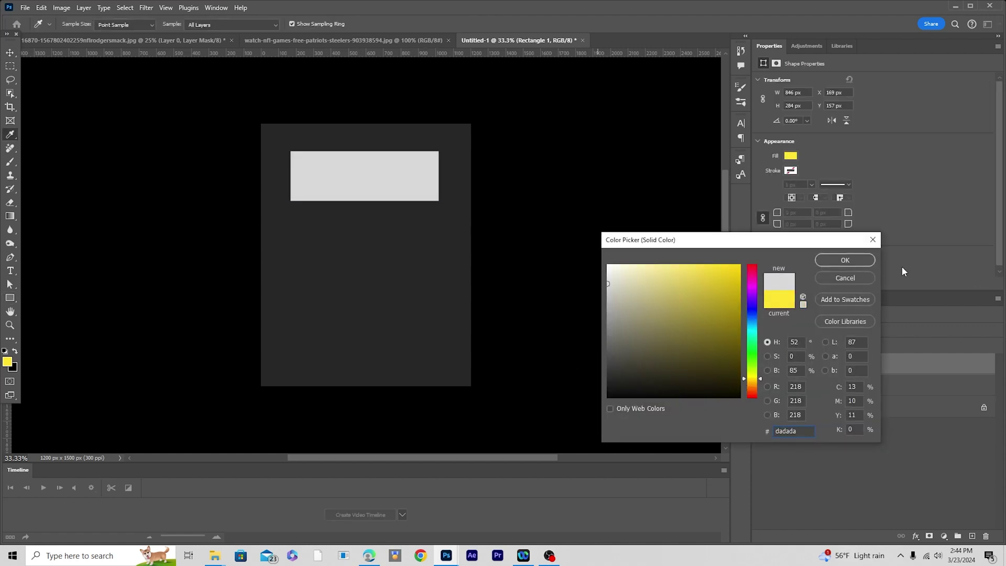
left_click(845, 261)
left_click(10, 53)
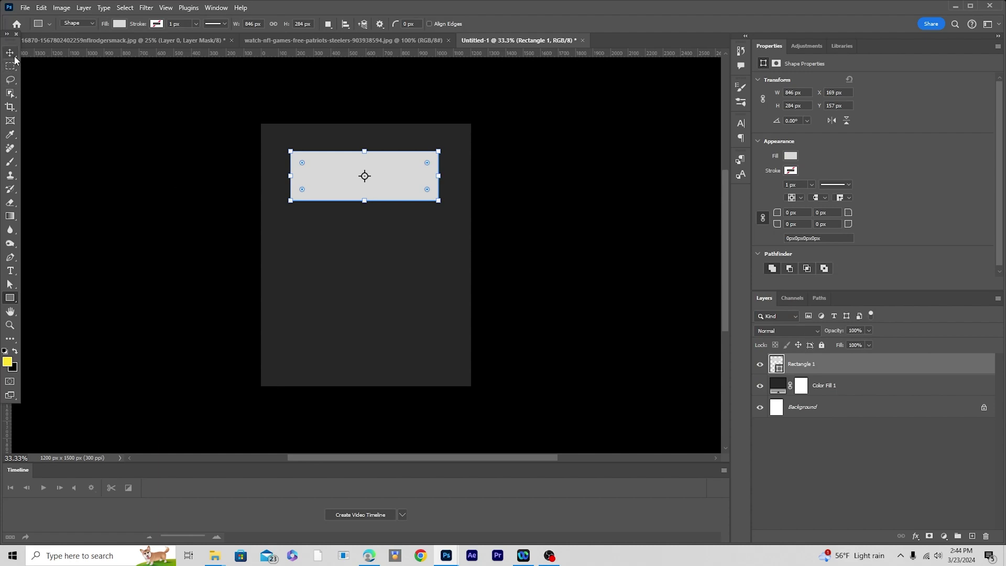
left_click_drag(376, 187, 377, 184)
Duplicate the rectangle, scale the copy to about 477 × 210 px, and place it left-aligned below the original with a thin gap
key("ctrl+j")
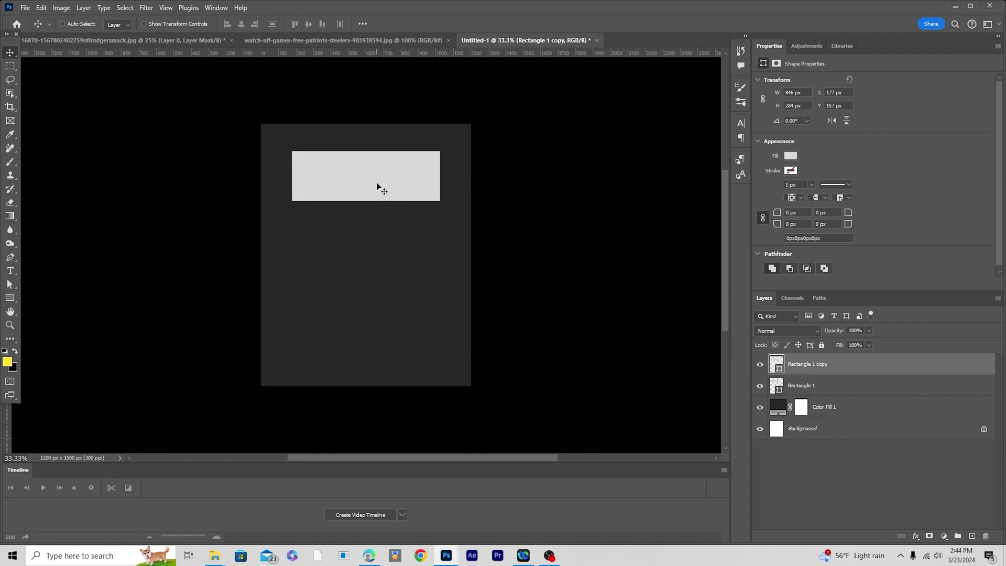
key("ctrl+t")
left_click_drag(441, 202, 356, 223)
key("ctrl+1")
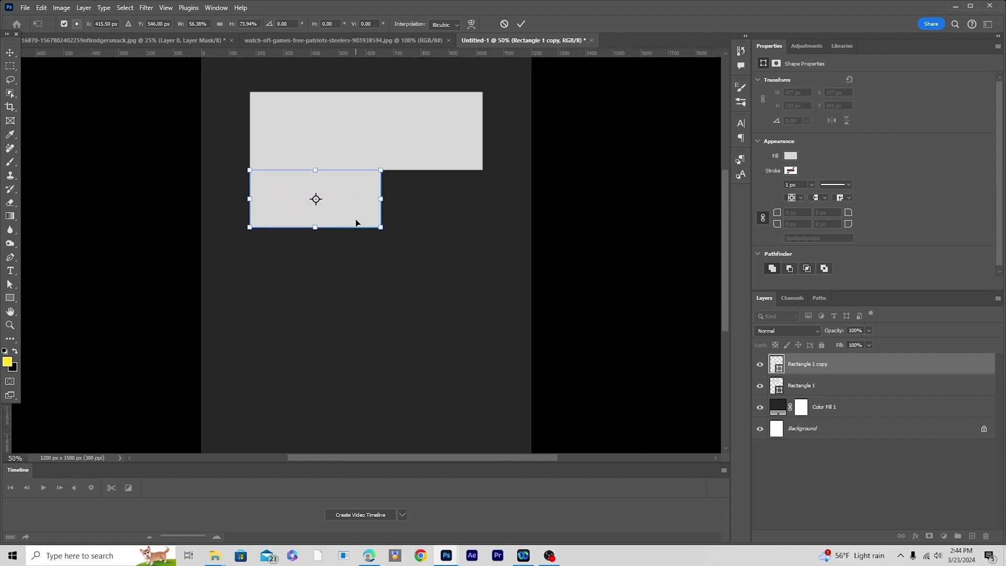
left_click_drag(235, 134, 235, 134)
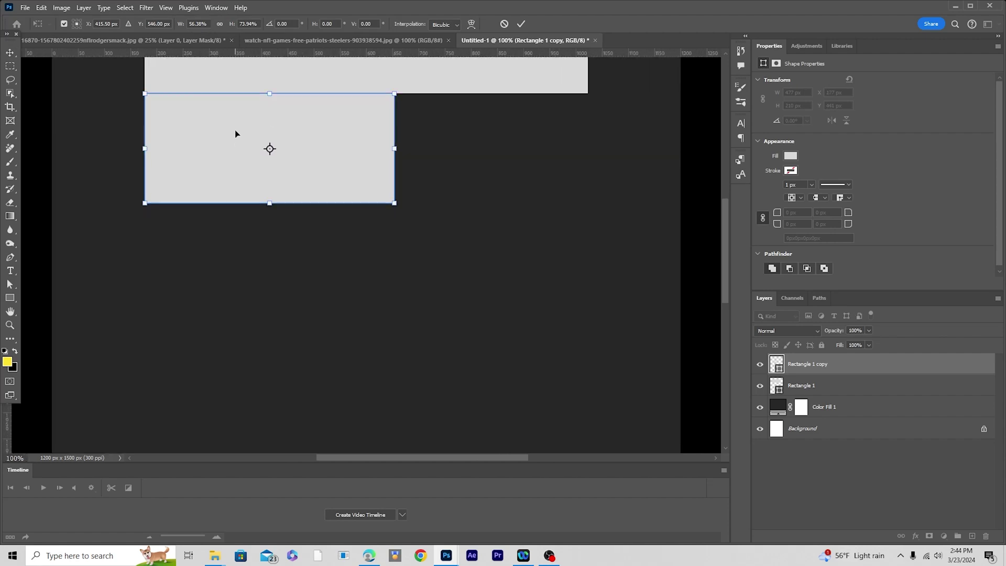
key("Down")
key("Down")
key("Down")
key("Down")
key("Down")
key("Down")
key("Return")
Copy the second-row rectangle across to the top rectangle's right edge and narrow the copy from its left side
left_click_drag(259, 157, 454, 151, "alt")
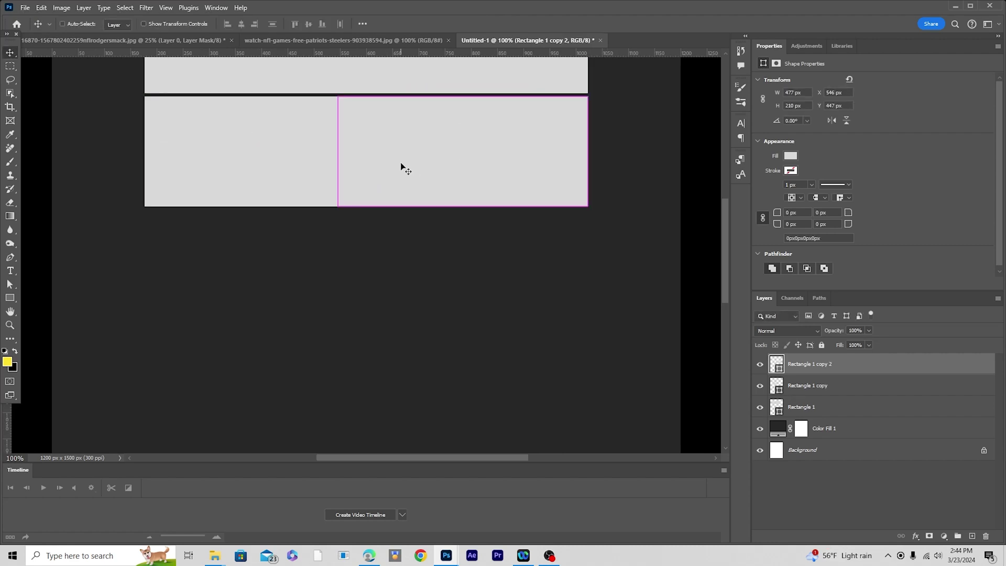
key("ctrl+t")
left_click_drag(339, 154, 398, 164)
key("Return")
Narrow the left second-row rectangle to about 463 px wide from its right side to open a gap
left_click(366, 168, "ctrl")
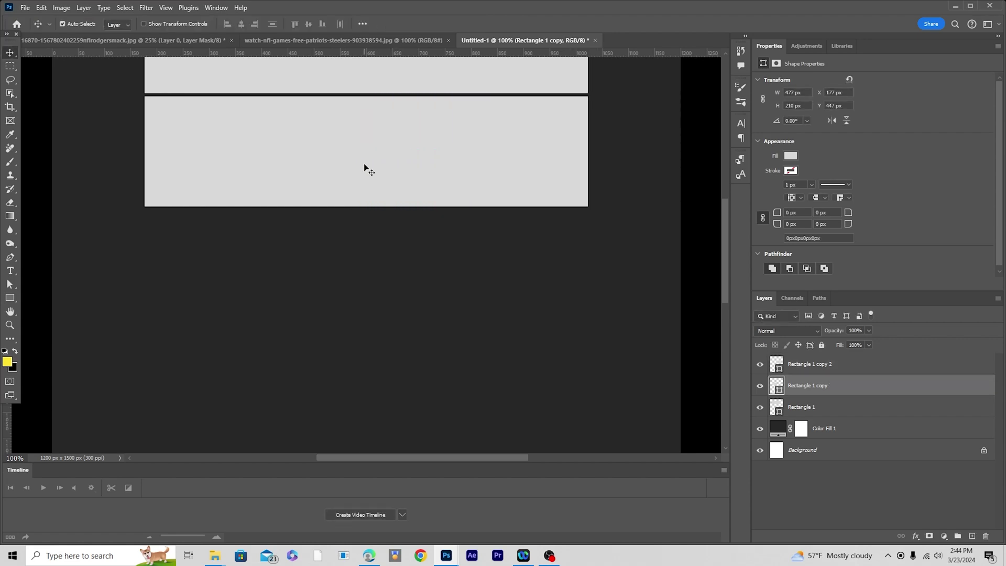
key("ctrl+t")
left_click_drag(394, 149, 388, 149)
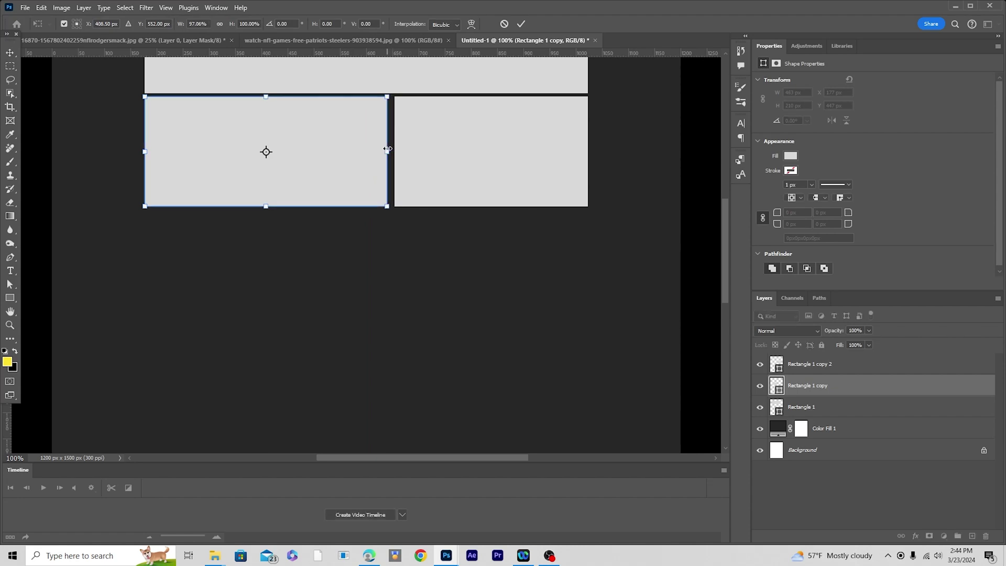
key("Return")
Widen the right second-row rectangle leftward to about 379 px, leaving only a thin vertical gap between the two
key("ctrl+plus")
key("ctrl+plus")
left_click_drag(479, 57, 391, 314)
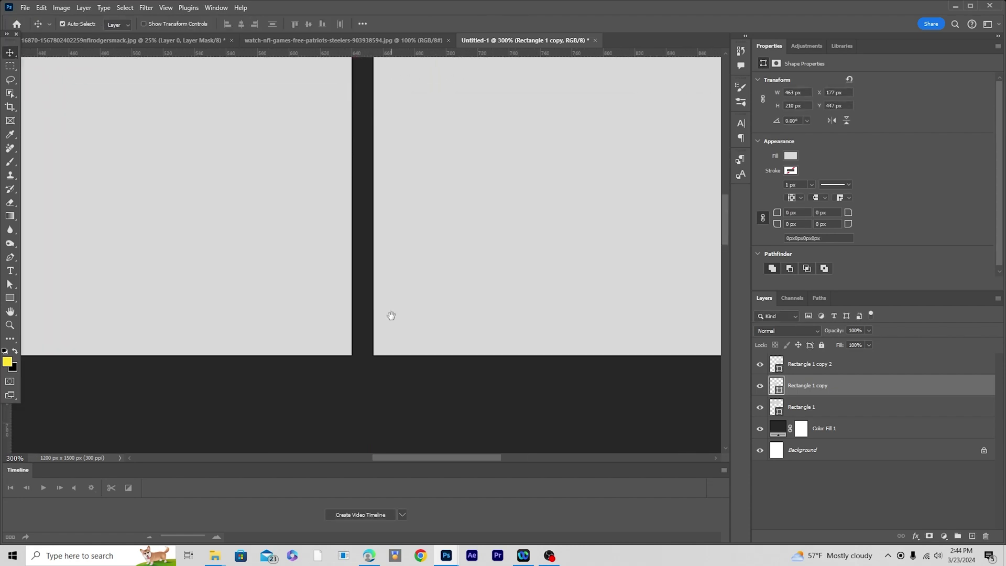
left_click(425, 213, "ctrl")
key("ctrl+t")
left_click_drag(375, 192, 358, 192)
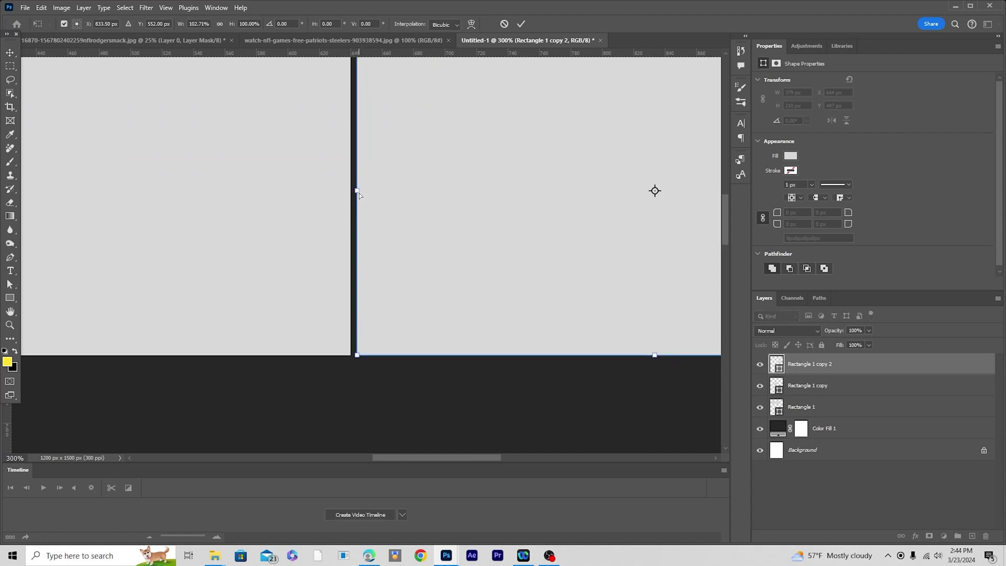
scroll(360, 193, "down", 2)
key("Return")
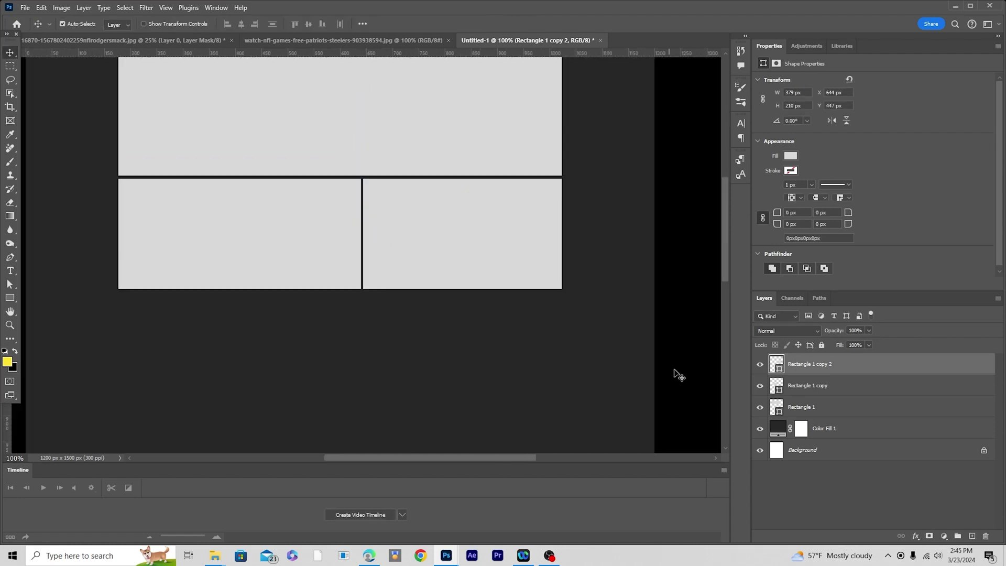
Nudge both second-row rectangles up to tighten the gap below the large top rectangle
left_click(784, 387, "shift")
key("Up")
key("Up")
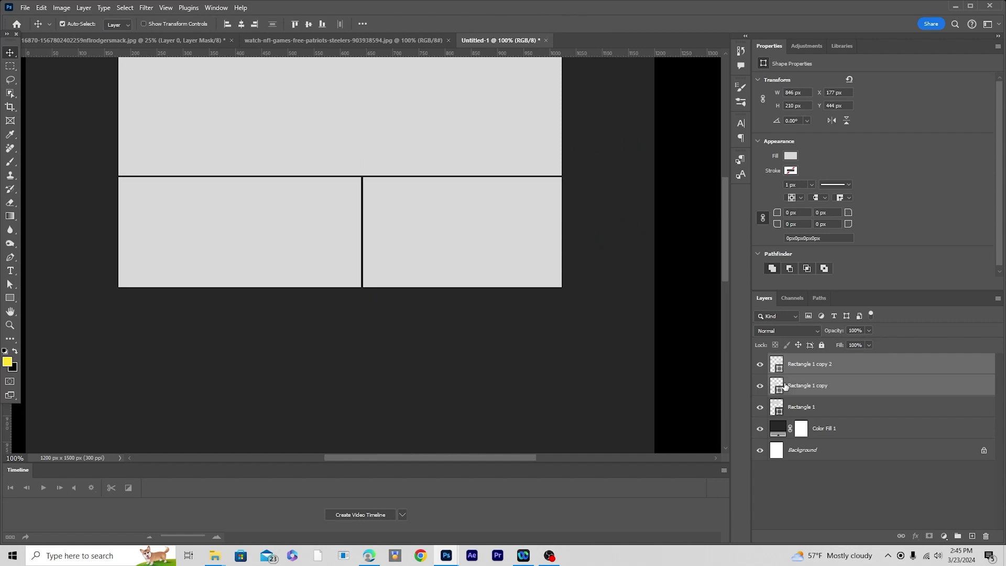
left_click(486, 386)
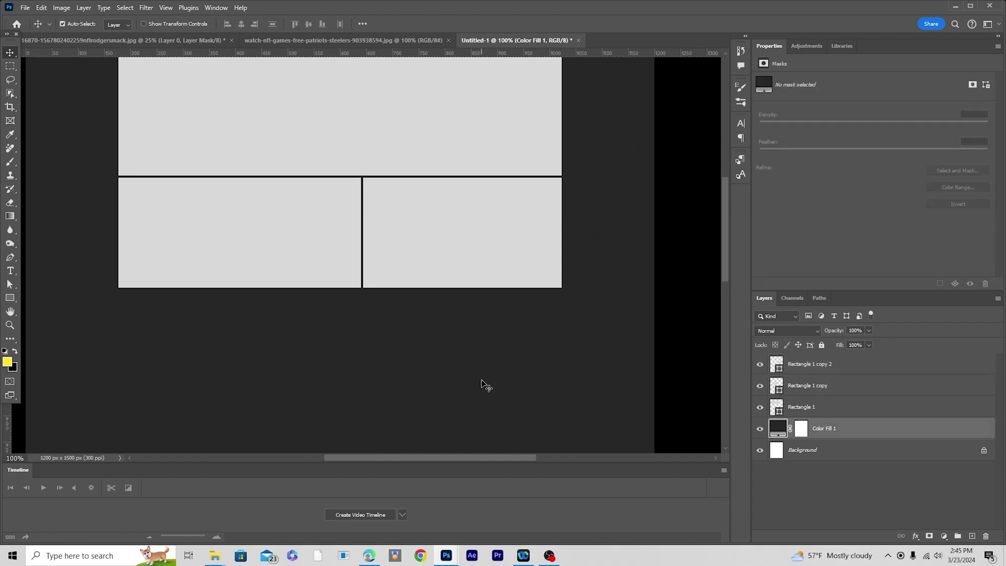
Start a third row with a copy of the right second-row rectangle scaled to 291 × 161 px, and copy it twice across to the right edge
left_click(443, 282)
left_click_drag(447, 260, 200, 373)
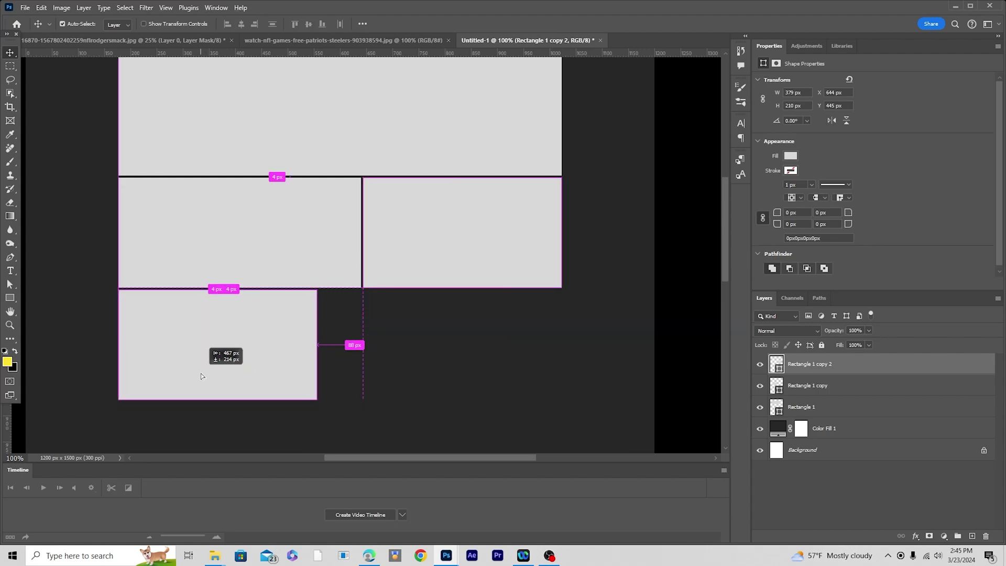
key("ctrl+t")
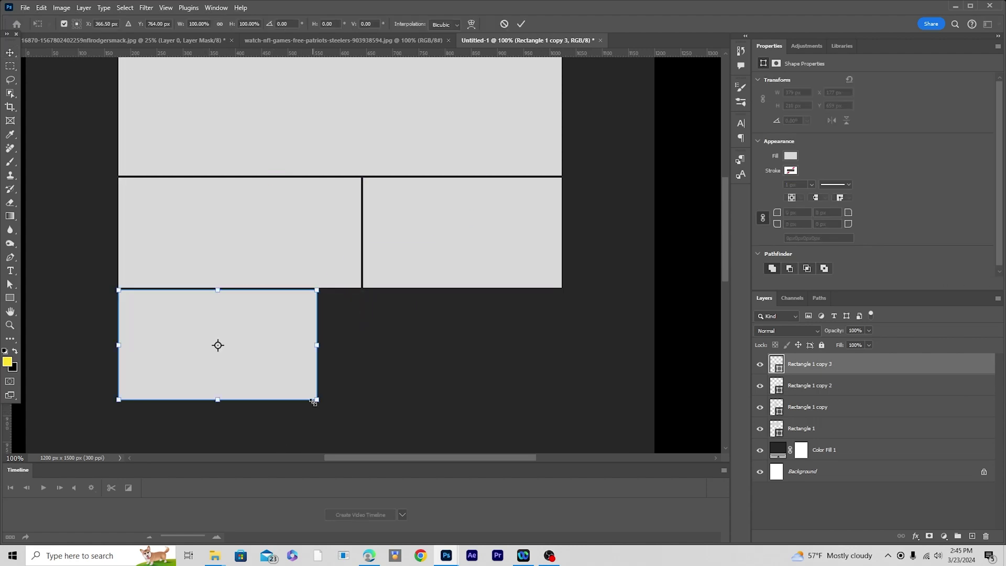
left_click_drag(317, 399, 295, 391)
left_click_drag(248, 358, 234, 349)
key("Down")
key("Down")
key("Down")
key("Down")
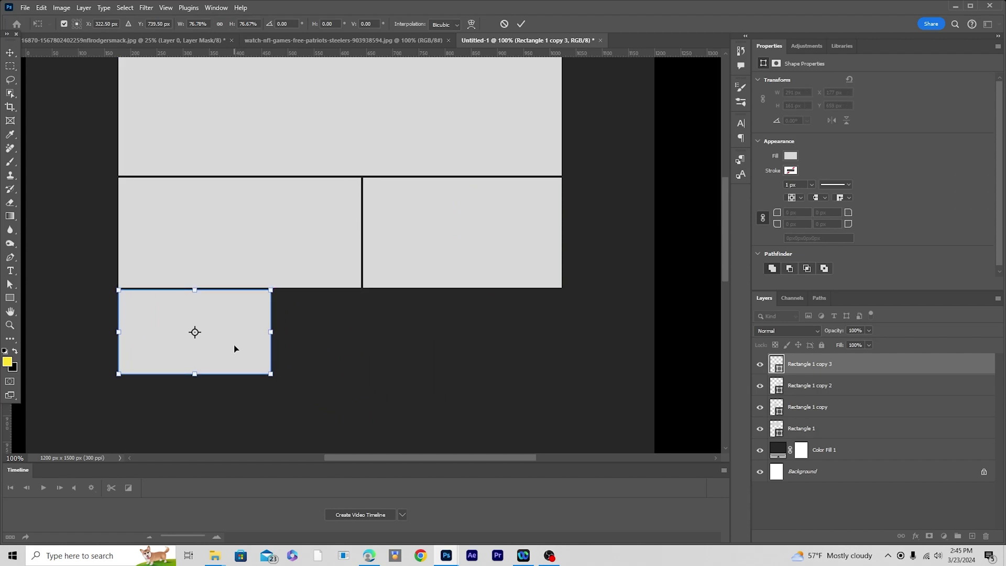
key("Return")
left_click_drag(183, 333, 483, 342)
key("ctrl+t")
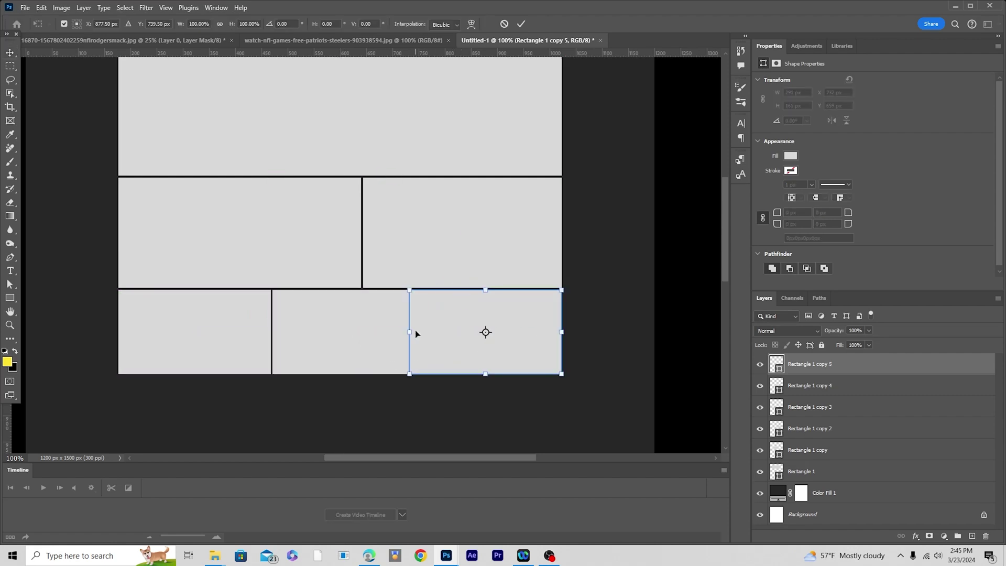
left_click_drag(412, 332, 433, 332)
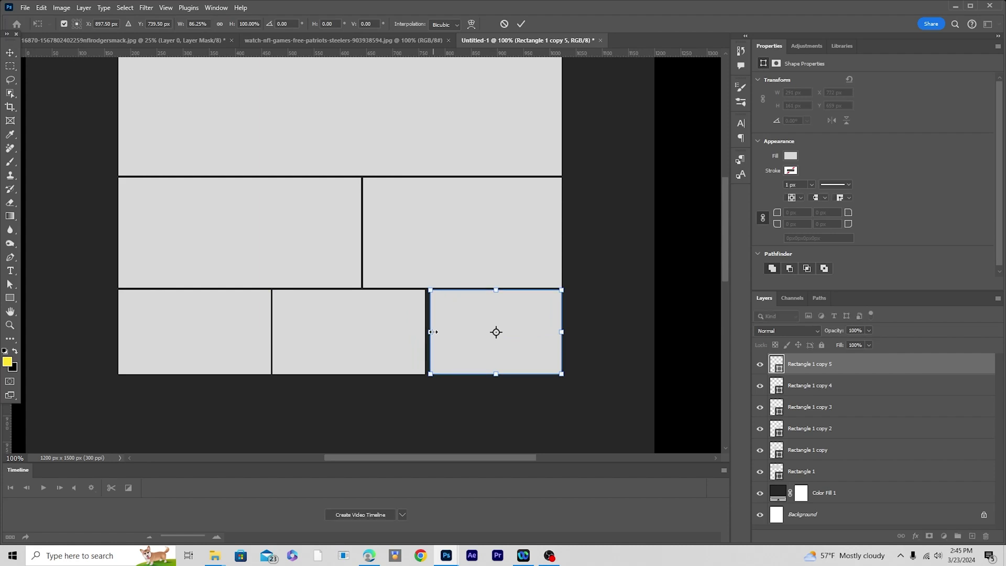
key("ctrl+plus")
key("ctrl+plus")
left_click_drag(417, 404, 411, 169)
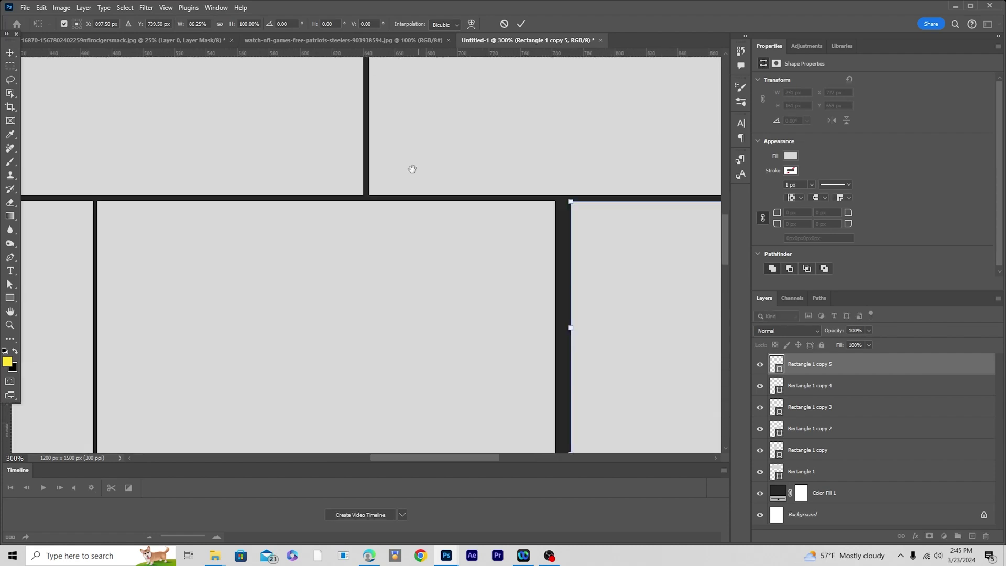
left_click_drag(562, 255, 498, 252)
Narrow the middle third-row rectangle to 257 px from its right side, leaving a thin gap before the last rectangle
left_click(347, 266)
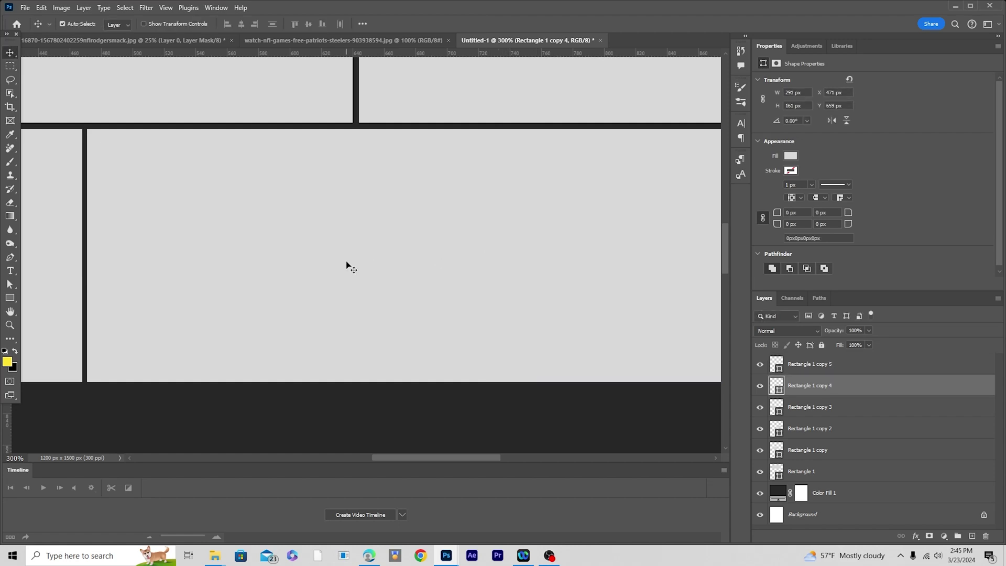
key("ctrl+t")
left_click_drag(549, 252, 495, 246)
key("Return")
key("ctrl+minus")
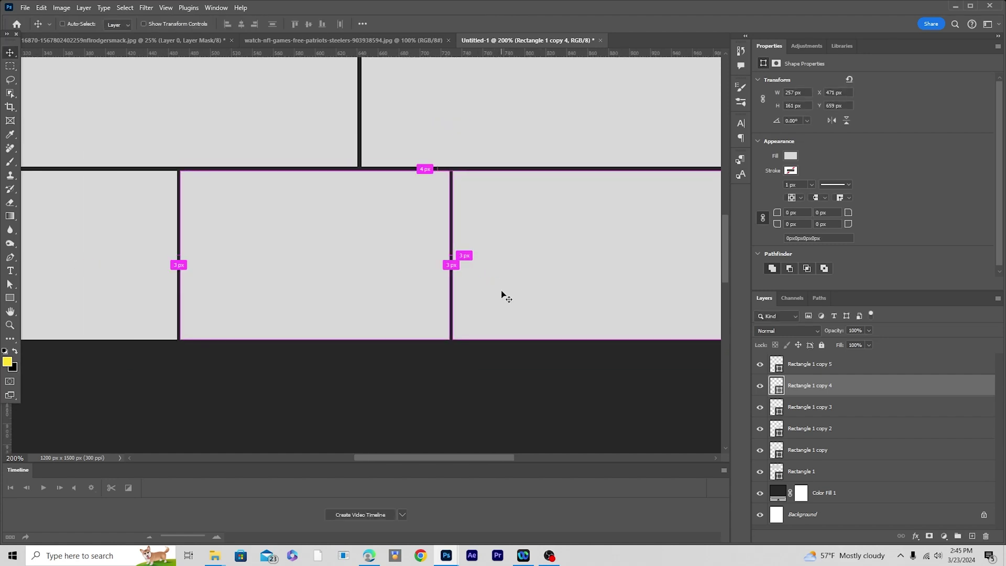
key("ctrl+minus")
key("ctrl+minus")
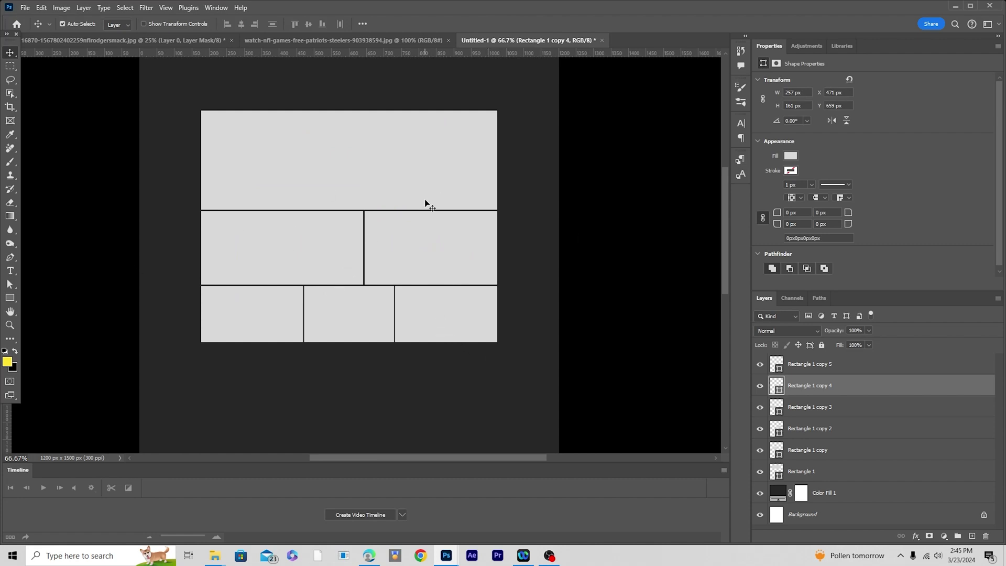
Group all six rectangle layers and name the group "image holder"
left_click(808, 473)
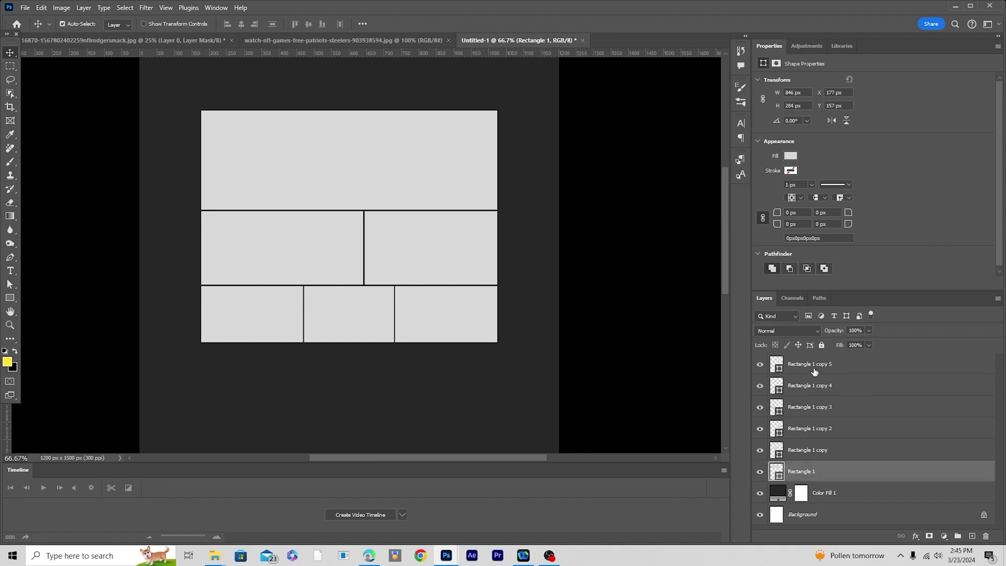
left_click(814, 371, "shift")
key("ctrl+g")
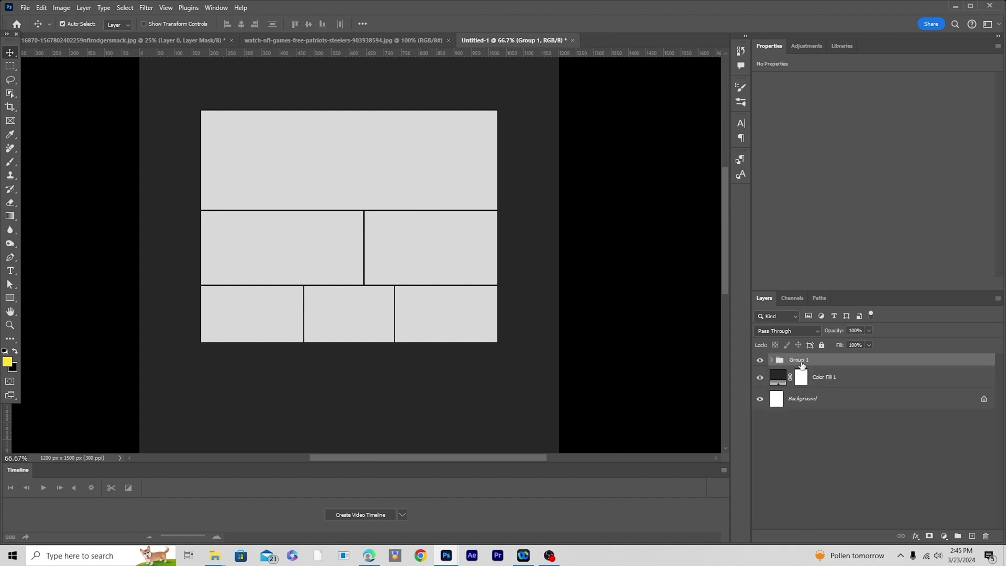
double_click(801, 360)
type("im")
Place the photo of Packers players 12, 33 and 69 above the large top rectangle's layer and clip it to that rectangle
left_click(809, 445)
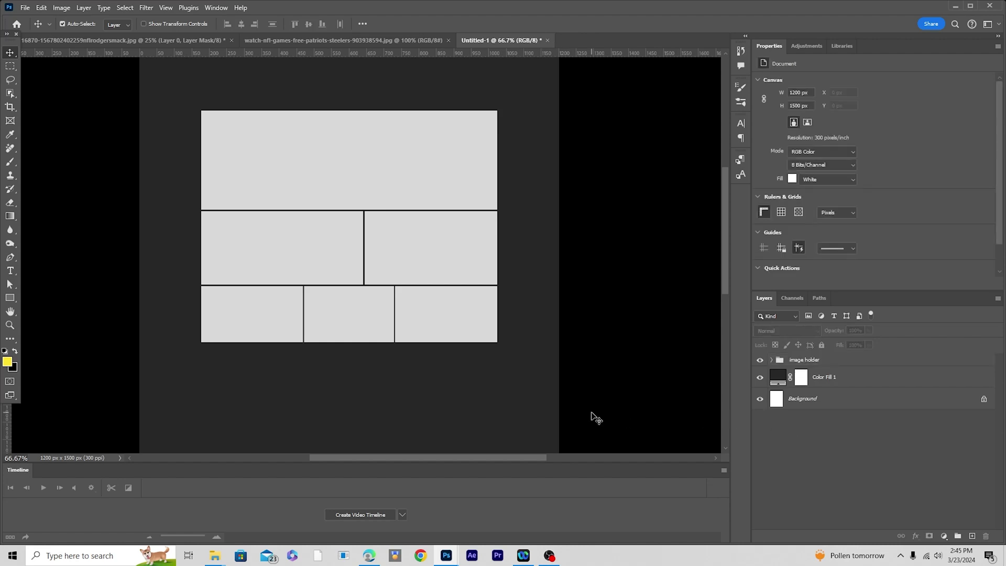
left_click(360, 181)
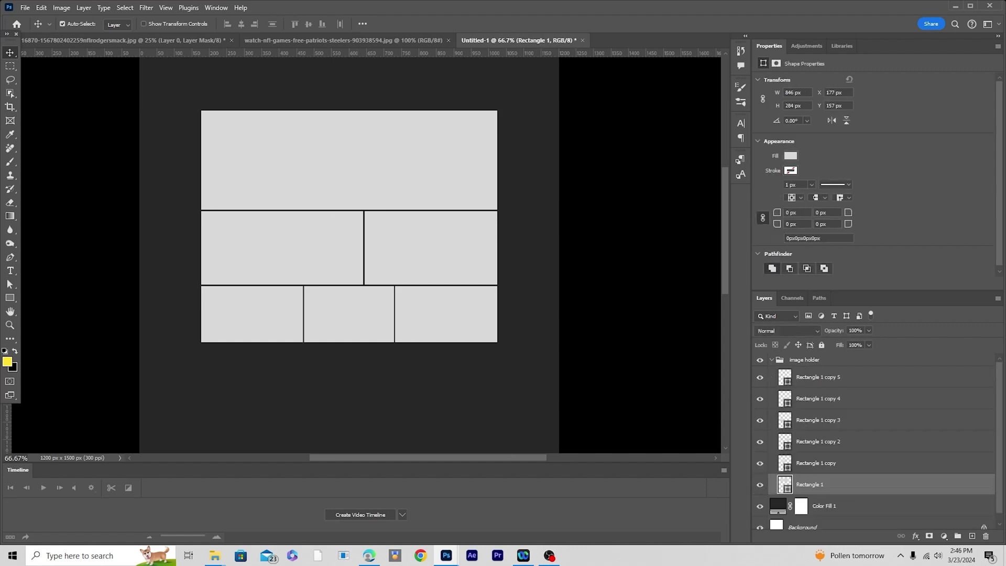
key("ctrl+Tab")
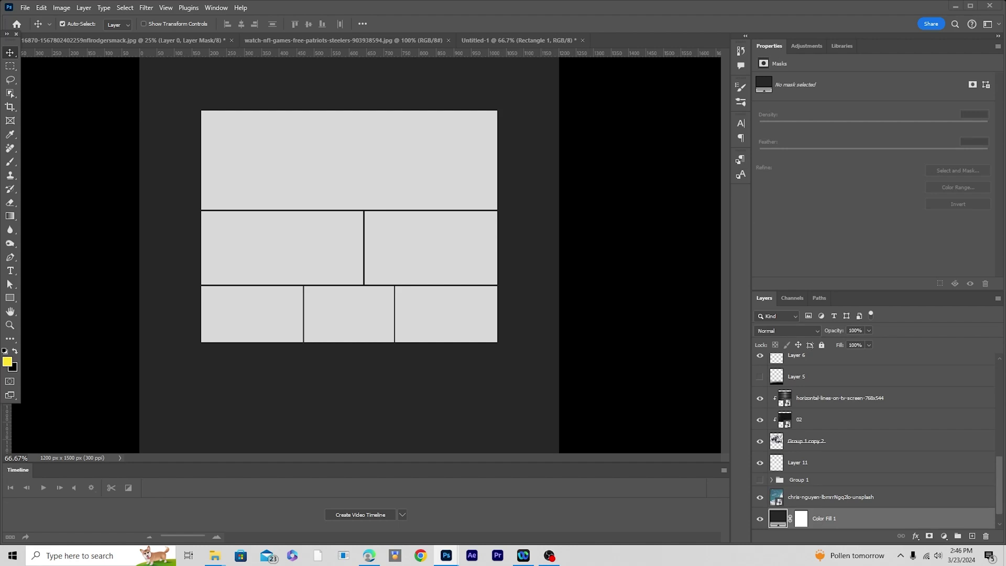
left_click_drag(43, 367, 375, 171)
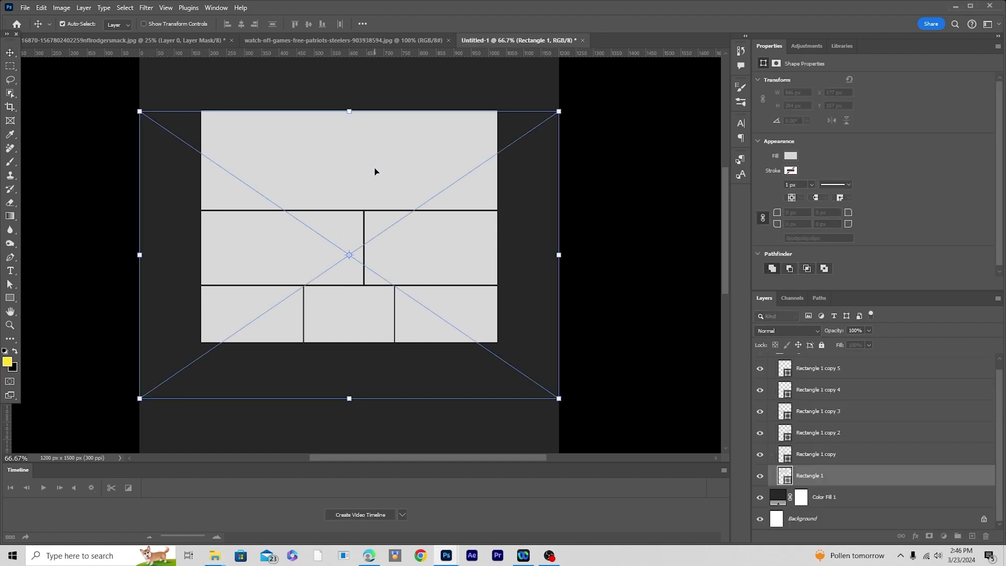
key("Return")
right_click(835, 477)
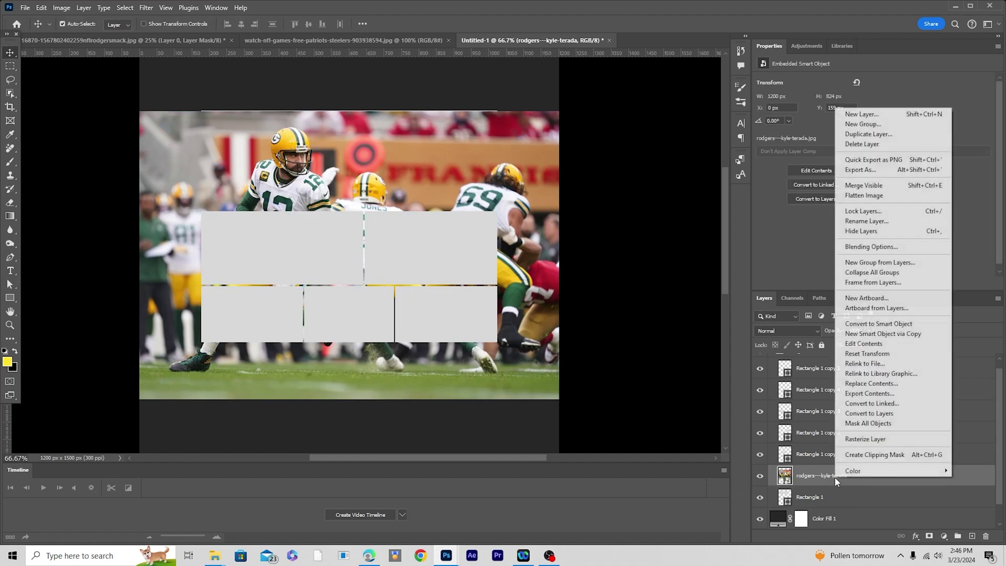
left_click(866, 455)
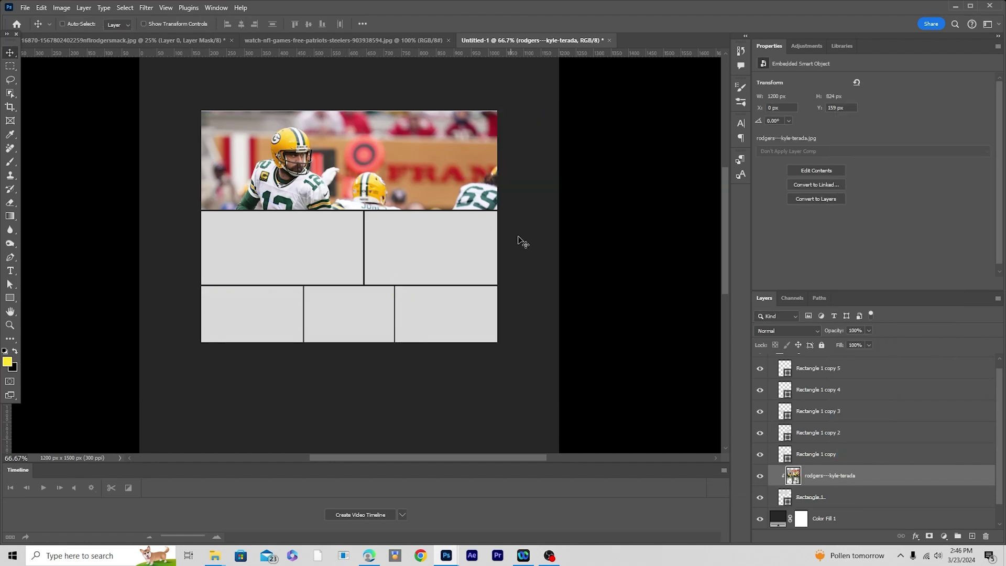
Scale the clipped photo to about 854 × 585 px and position it so the three players fill the top rectangle
key("ctrl+t")
left_click_drag(560, 111, 498, 153)
left_click_drag(369, 186, 352, 127)
key("Return")
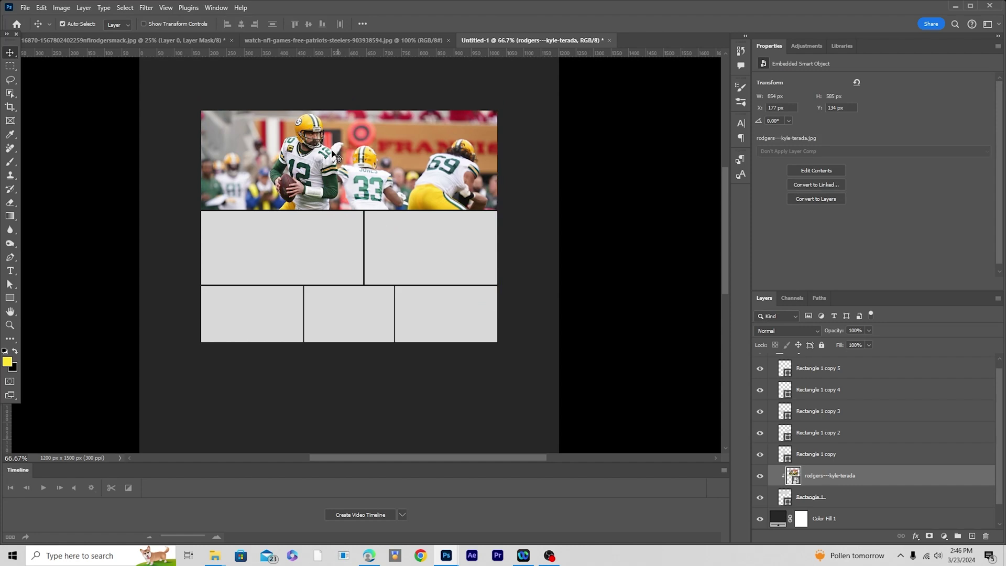
Place the r15981_3664x2446cc photo and move its layer directly above Rectangle 1 copy
key("alt+Tab")
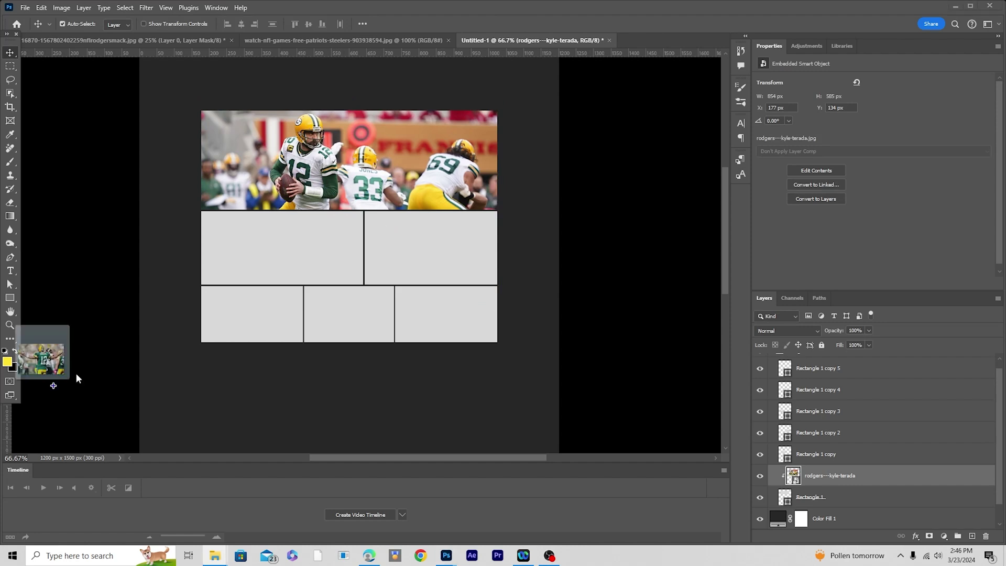
left_click_drag(268, 255, 278, 259)
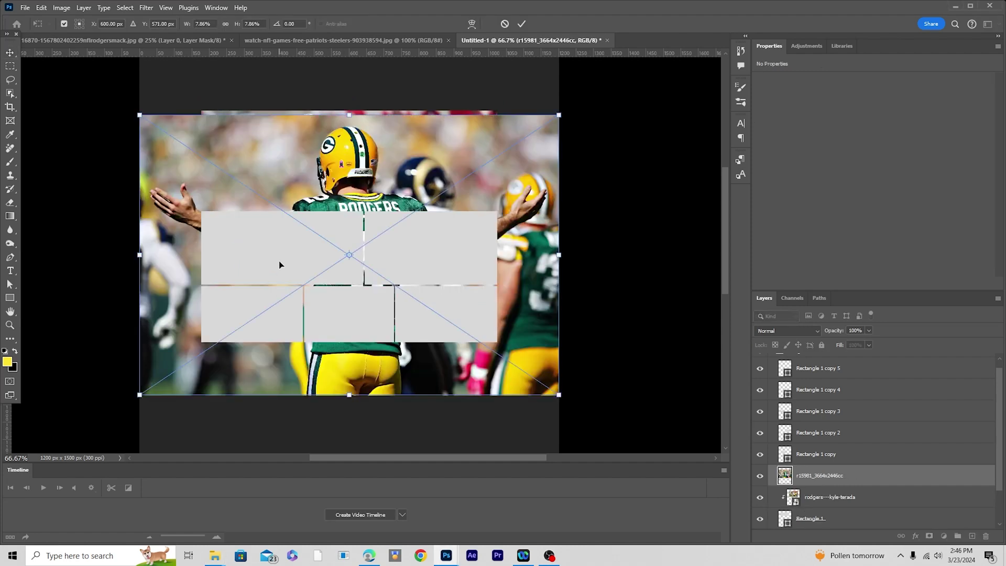
key("Return")
left_click_drag(808, 476, 810, 449)
Scale the r15981_3664x2446cc photo to about 468 × 313 px over the left second-row rectangle and clip it to that rectangle
key("ctrl+t")
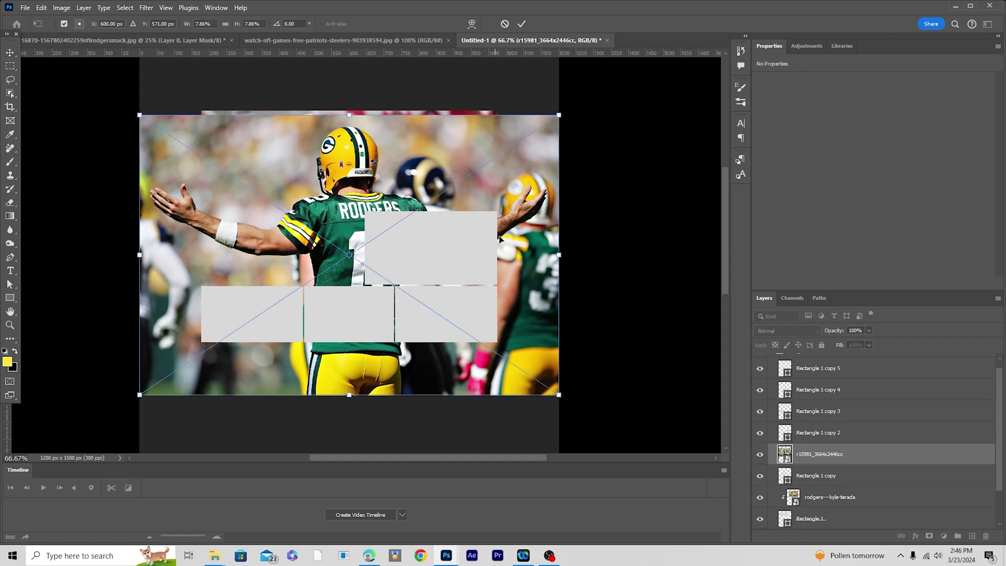
left_click_drag(559, 116, 429, 202)
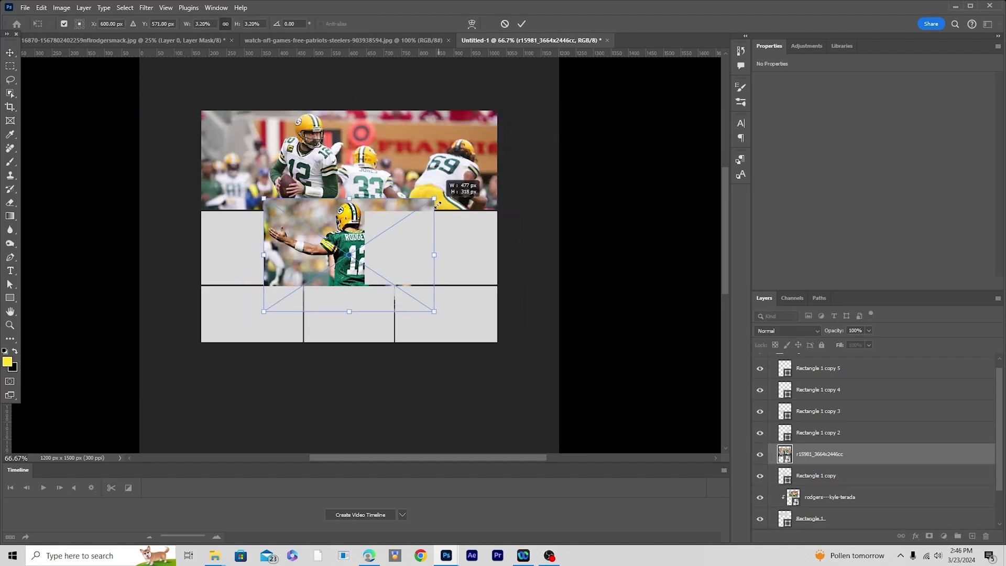
left_click_drag(400, 250, 333, 255)
left_click_drag(360, 313, 363, 318)
key("Return")
right_click(844, 457)
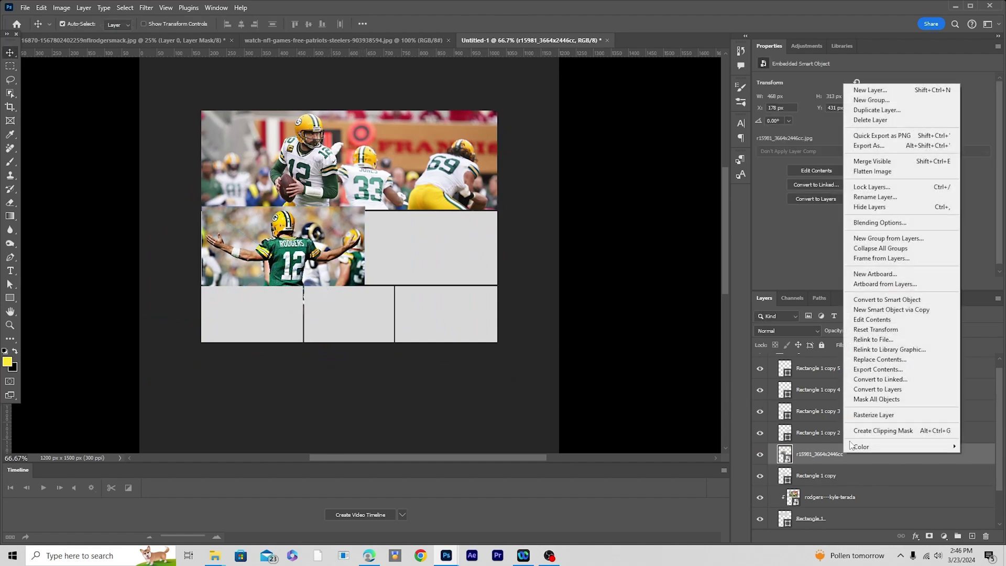
left_click(873, 431)
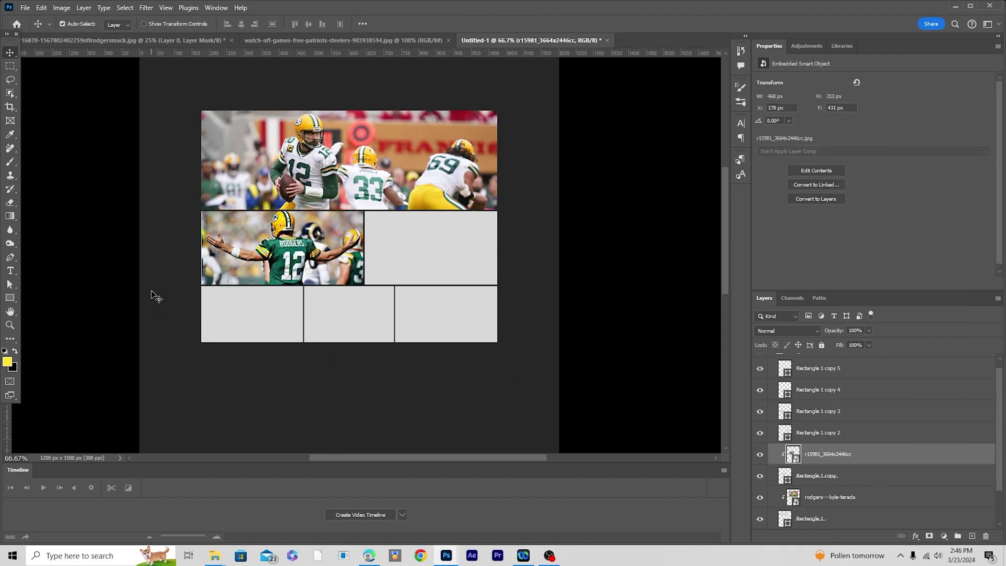
key("ctrl+t")
key("Return")
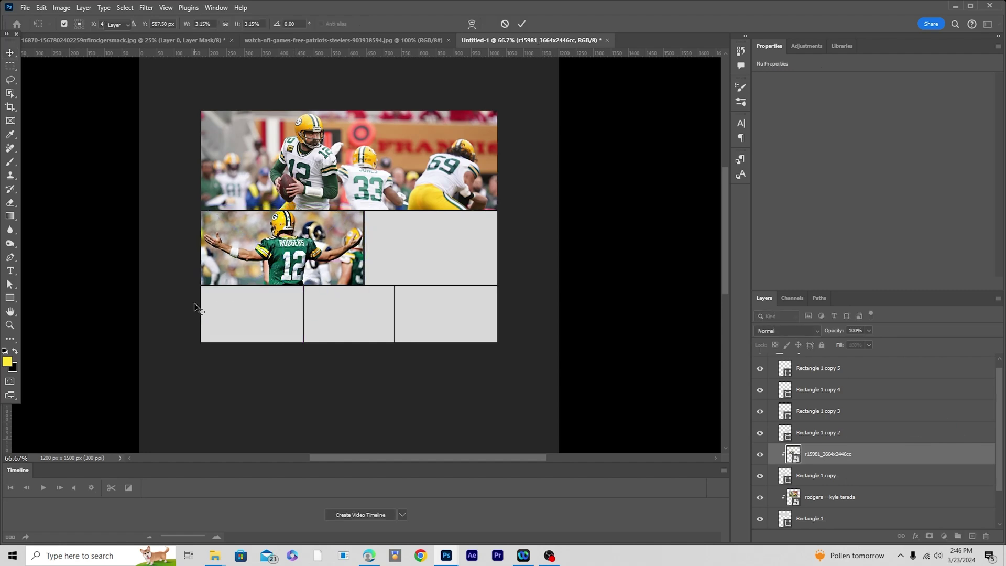
Place the watch-nfl-games-sunday-free-901042842 photo above the right second-row rectangle's layer and clip it to that rectangle
left_click(492, 257)
left_click_drag(503, 1, 407, 259)
key("Return")
right_click(879, 432)
left_click(909, 408)
Scale the clipped Sunday game photo to about 432 × 288 px and center its players in the right second-row rectangle
key("ctrl+t")
left_click_drag(559, 116, 425, 210)
left_click_drag(380, 260, 457, 261)
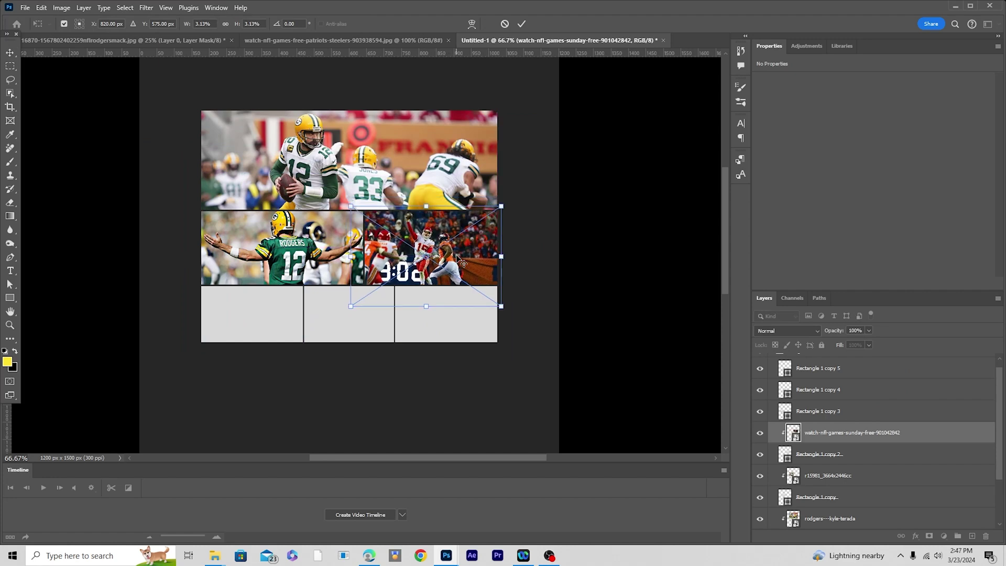
key("Return")
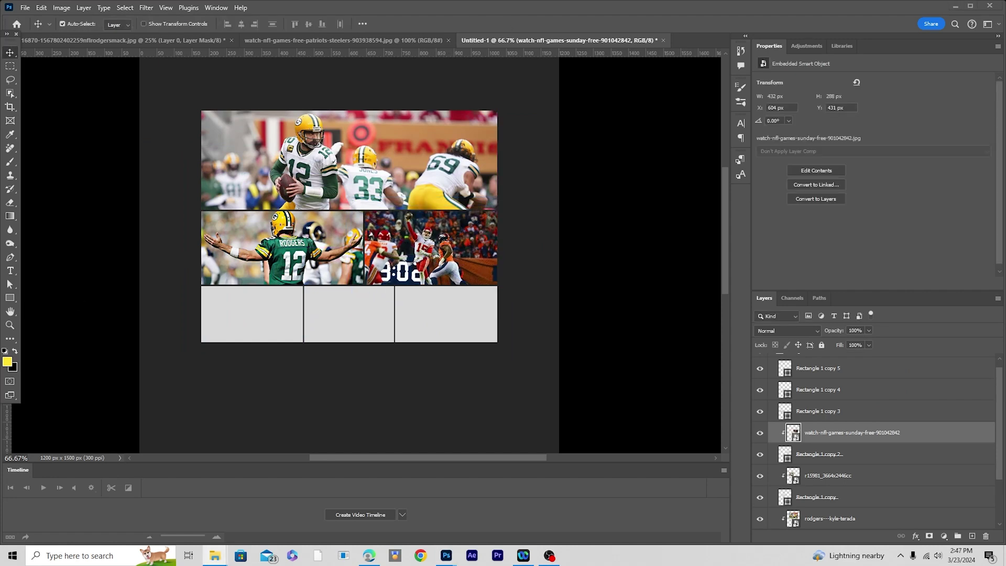
Place the watch-nfl-games-free-patriots-steelers-903938594 photo above Rectangle 1 copy 3 and clip it to that rectangle
left_click(839, 411)
left_click_drag(503, 1, 302, 332)
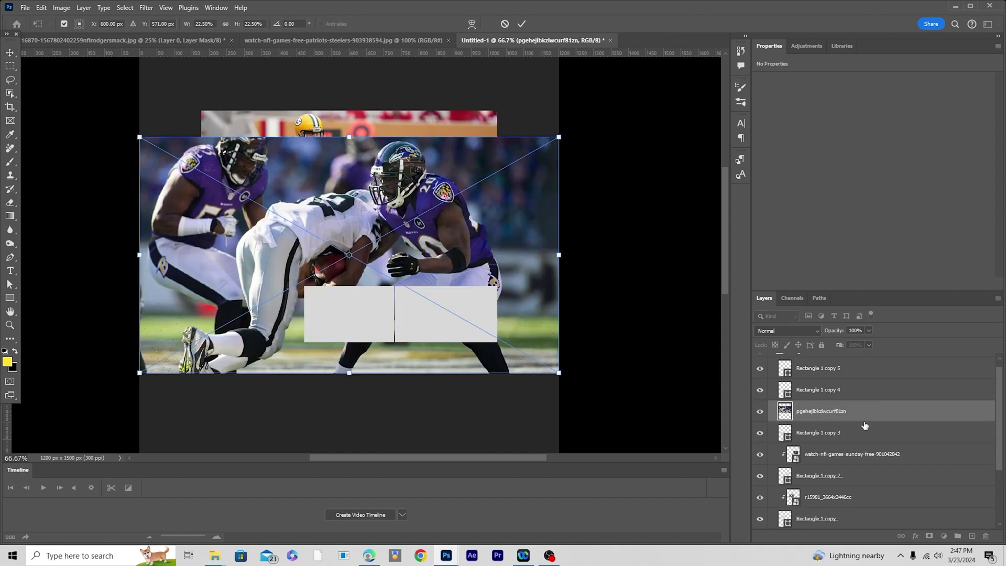
key("Escape")
left_click_drag(1, 366, 245, 332)
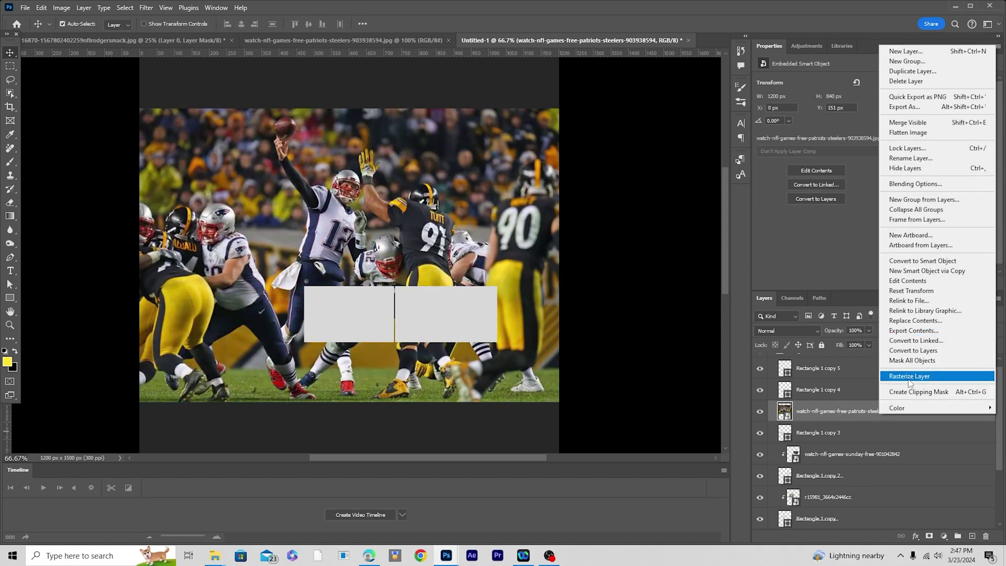
left_click(909, 390)
Scale the Patriots–Steelers photo to about 458 × 321 px and position it in the left third-row rectangle
key("ctrl+t")
left_click_drag(559, 109, 429, 199)
left_click_drag(403, 257, 299, 331)
key("Return")
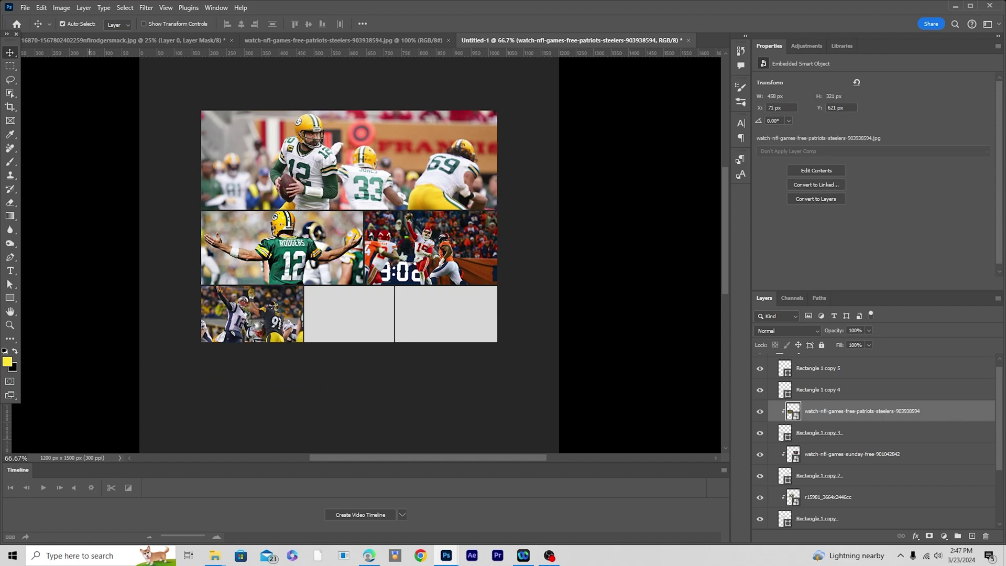
Place the photo of Packers players 12, 33 and 69 again above Rectangle 1 copy 4 and clip it to that rectangle
left_click(817, 390)
left_click_drag(0, 367, 354, 329)
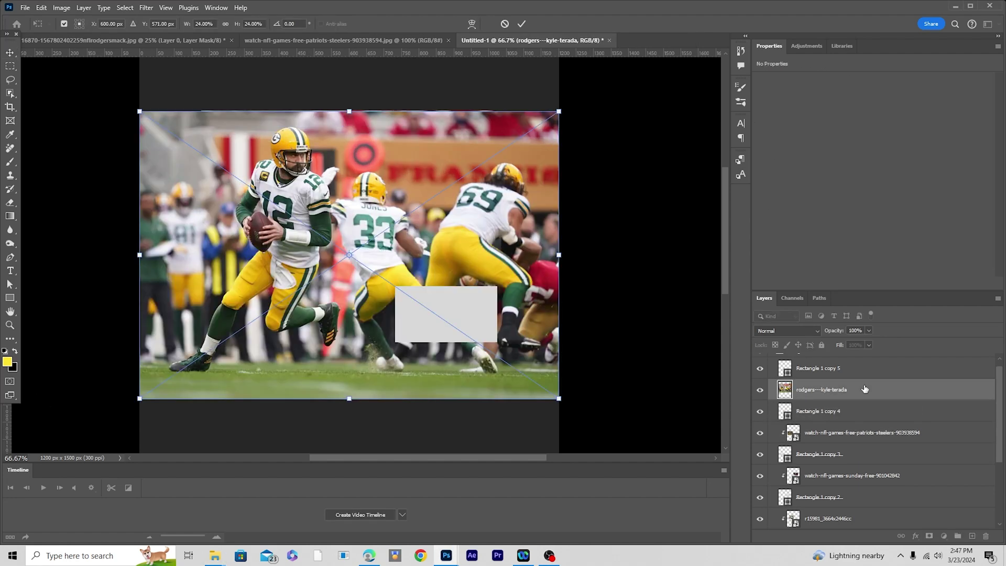
right_click(865, 388)
left_click(892, 361)
Scale down the repeated Packers photo and position its three players in the middle third-row rectangle
left_click_drag(559, 111, 406, 216)
left_click_drag(387, 251, 378, 321)
key("Return")
left_click(452, 323)
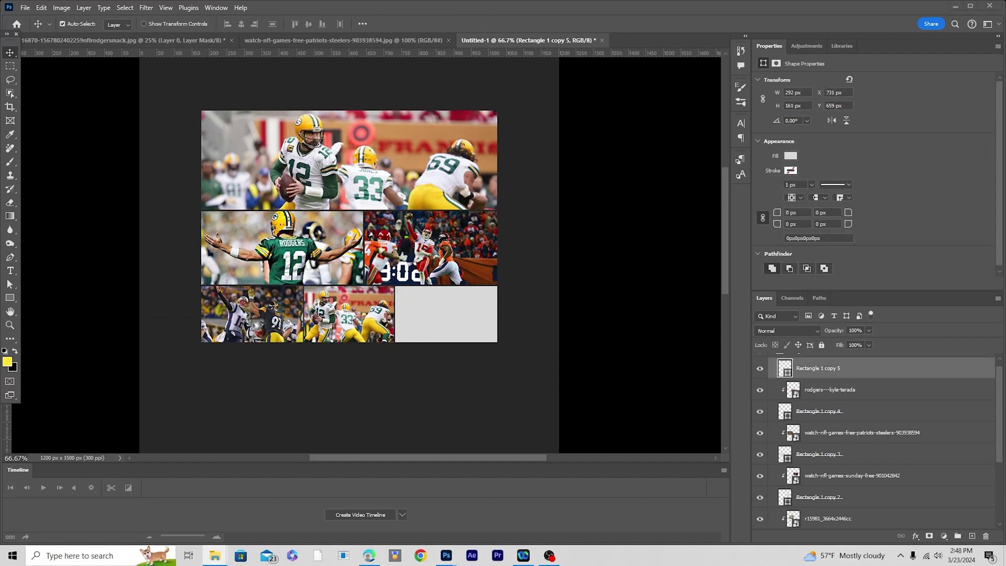
left_click_drag(0, 388, 467, 380)
key("Return")
right_click(857, 370)
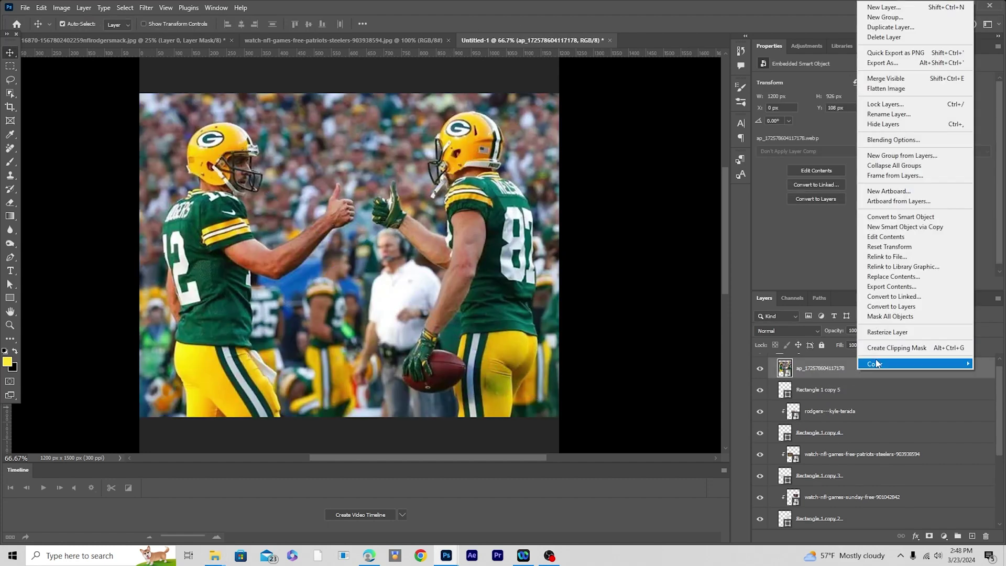
left_click(897, 348)
key("ctrl+t")
left_click_drag(557, 415, 516, 369)
left_click_drag(472, 329, 464, 338)
key("Return")
Collapse and duplicate the image holder group, and hide the original group
scroll(845, 462, "up", 1)
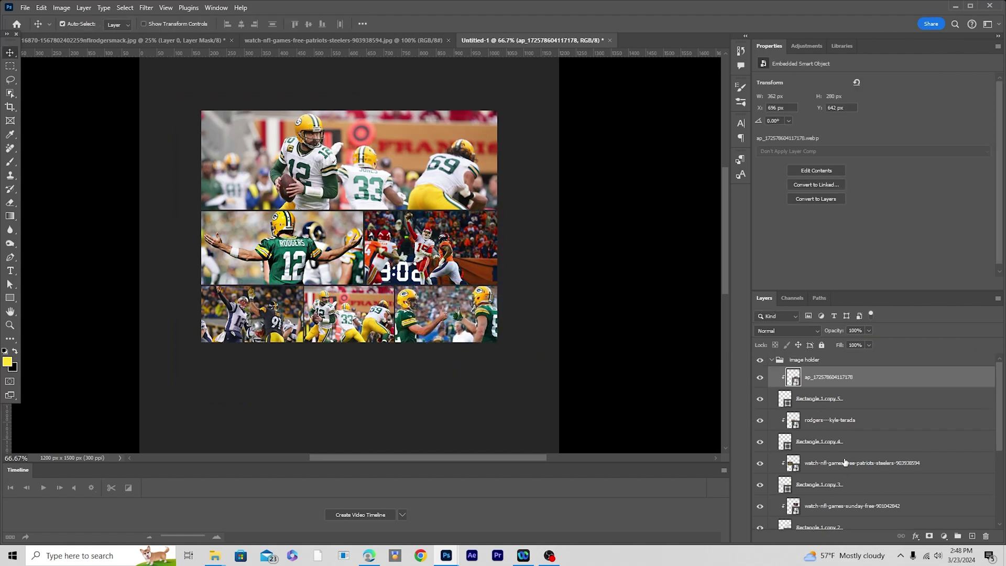
left_click(793, 364)
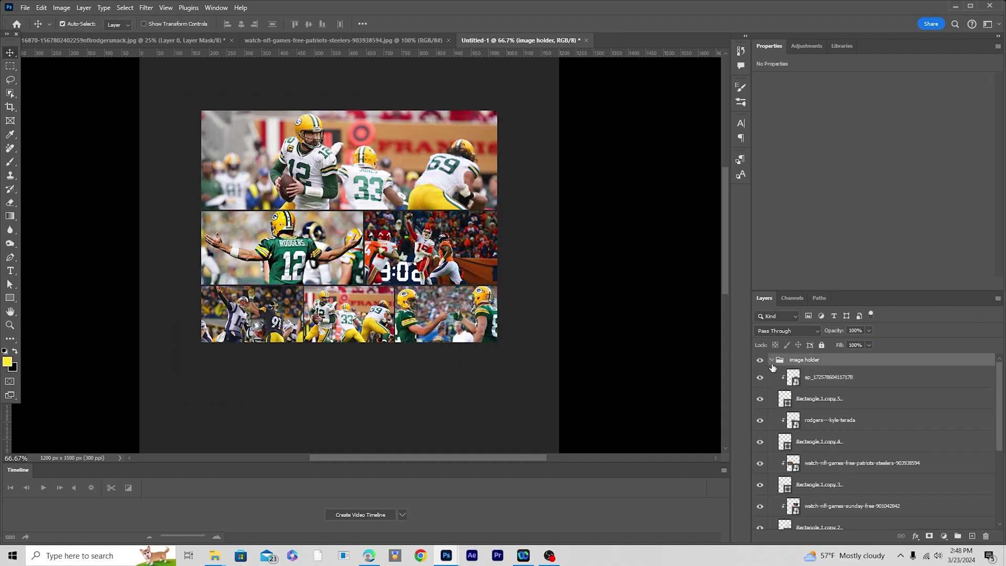
left_click(772, 360)
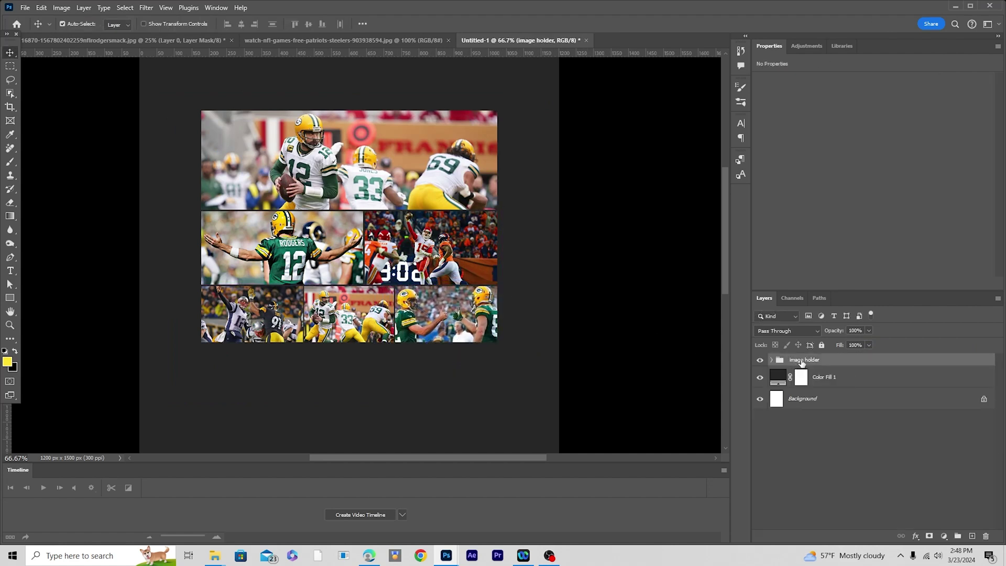
key("ctrl+j")
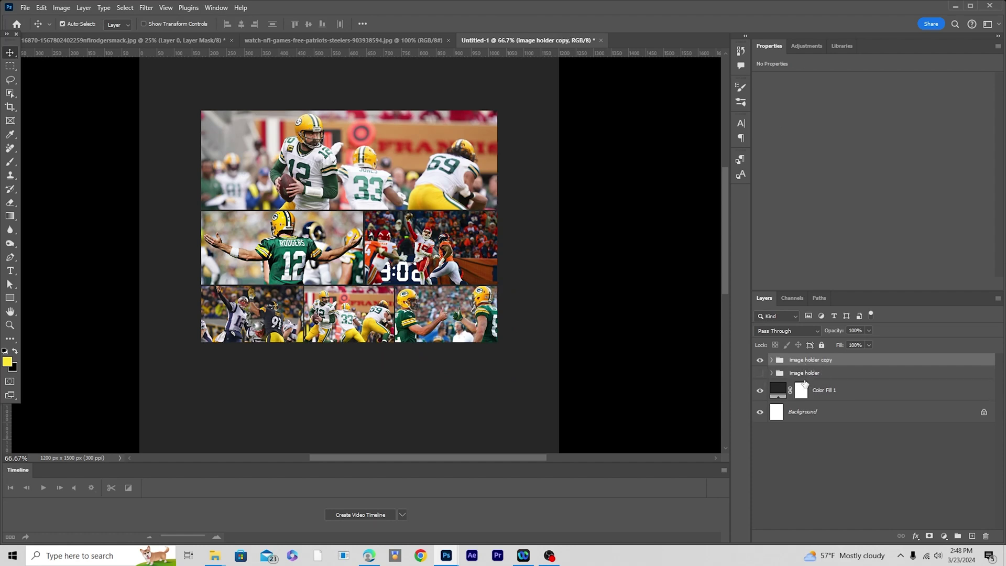
Merge the duplicated image holder group into a single layer and keep it visible
right_click(853, 368)
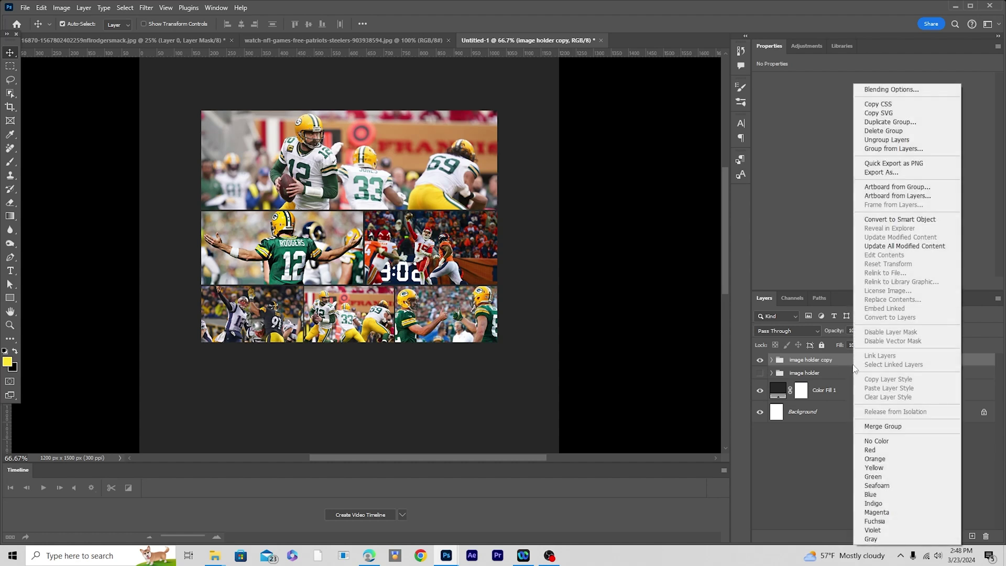
left_click(878, 426)
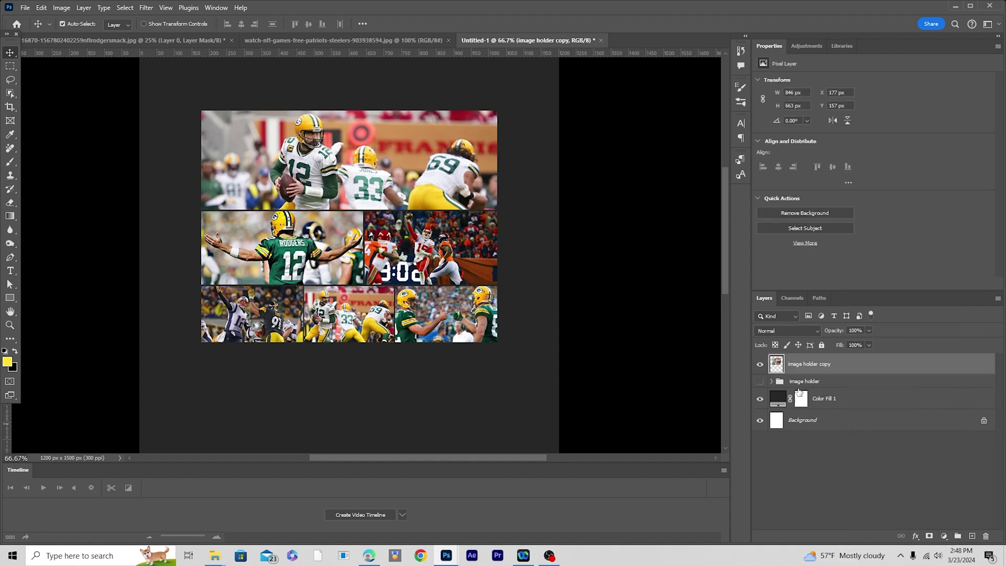
left_click(765, 367)
left_click(765, 368)
Open the Camera Raw Filter on the merged collage and set Highlights to -81, Shadows to +31 and Whites to -38
left_click(146, 8)
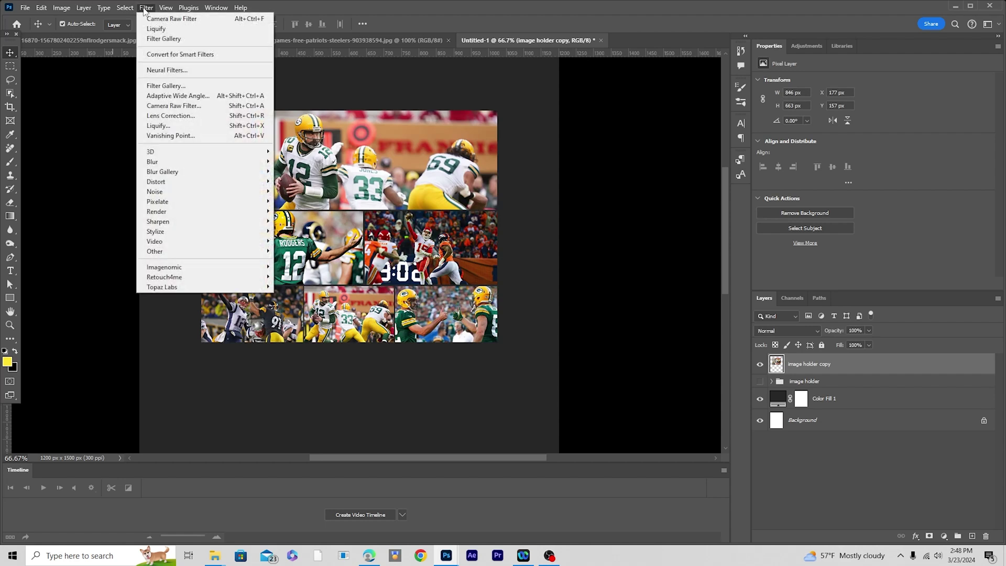
left_click(158, 106)
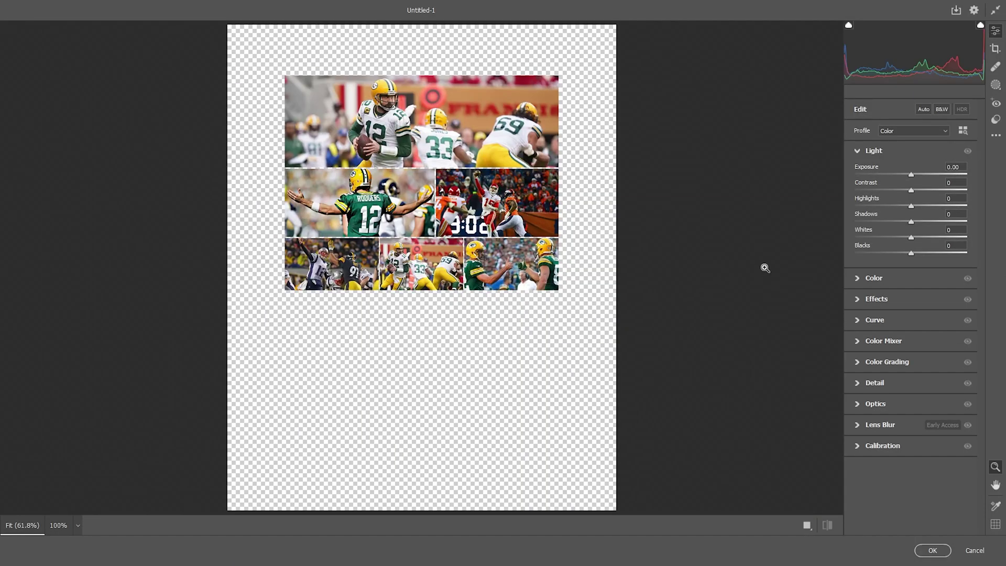
left_click_drag(864, 207, 890, 239)
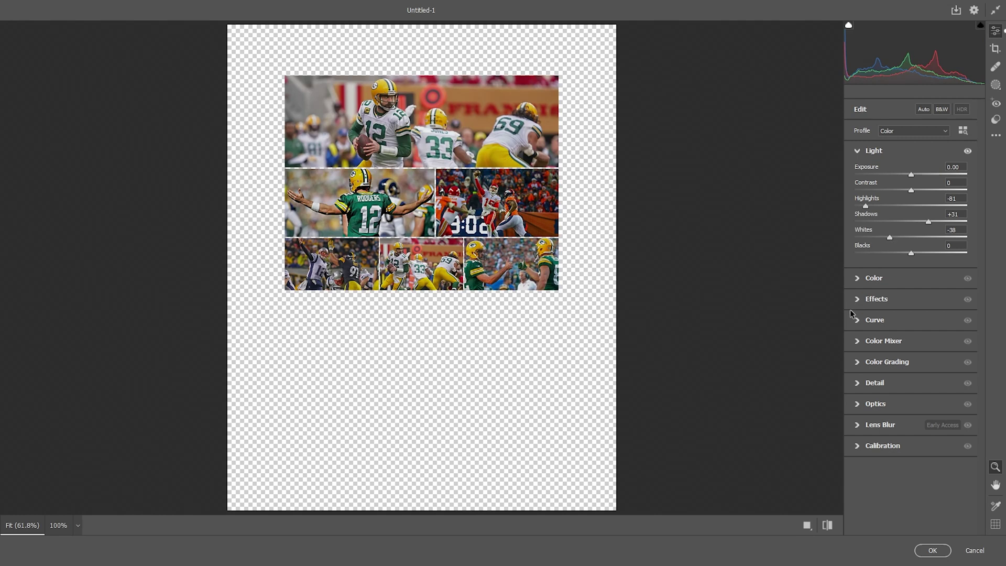
Cool the collage to a Temperature of -48 and lower its Saturation below -70 for a muted look
left_click(858, 279)
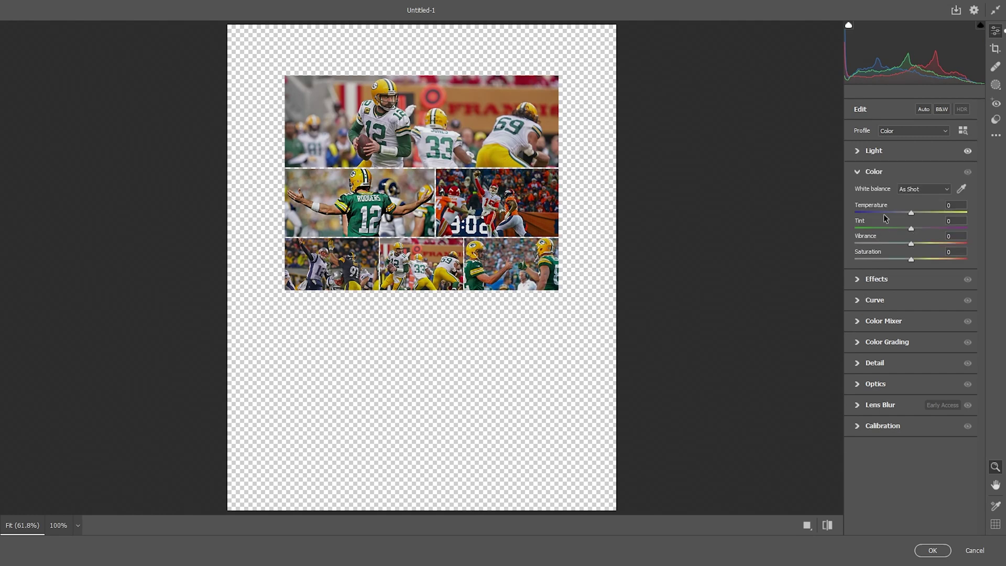
left_click(885, 211)
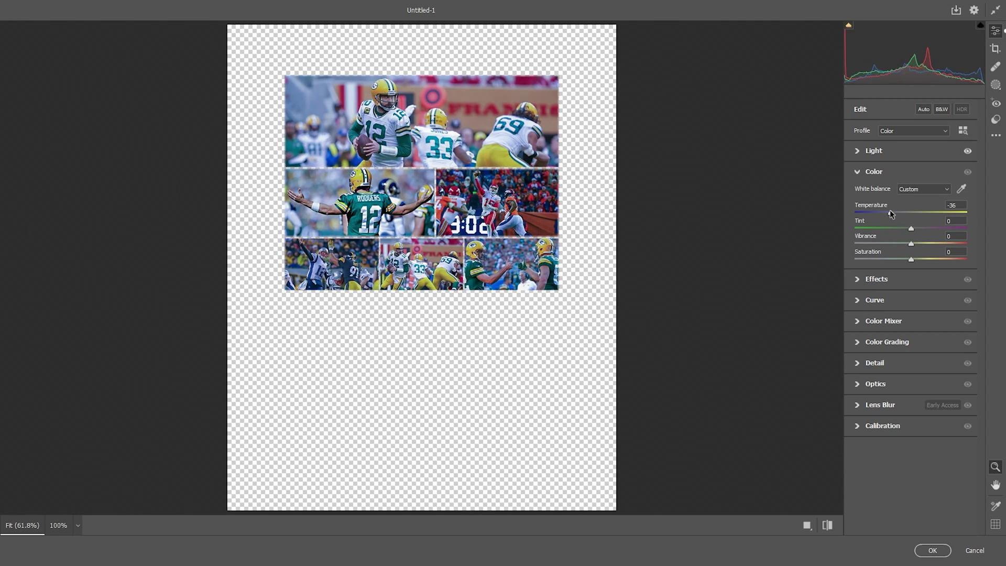
left_click_drag(884, 212, 884, 212)
left_click(872, 258)
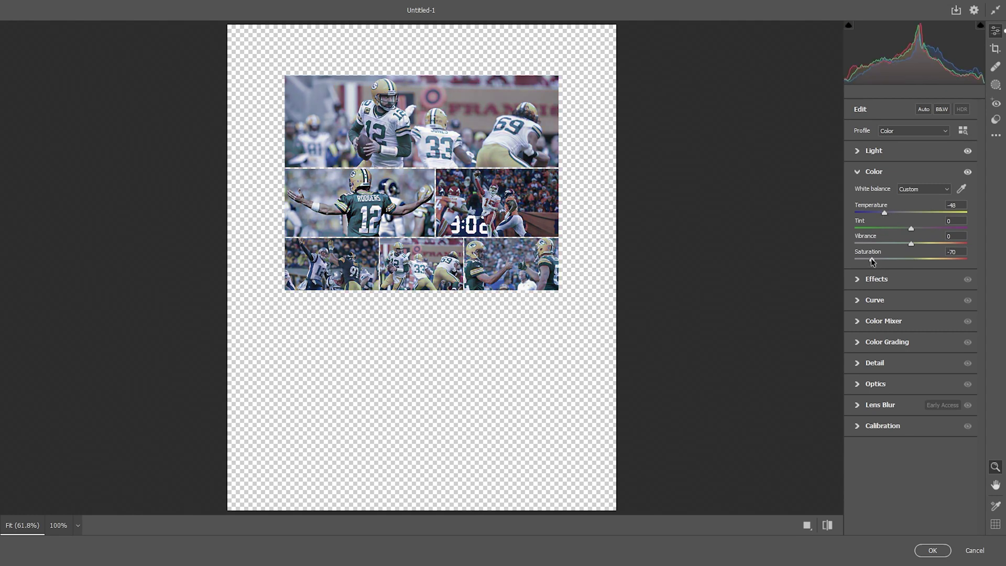
left_click_drag(871, 258, 862, 258)
left_click(867, 153)
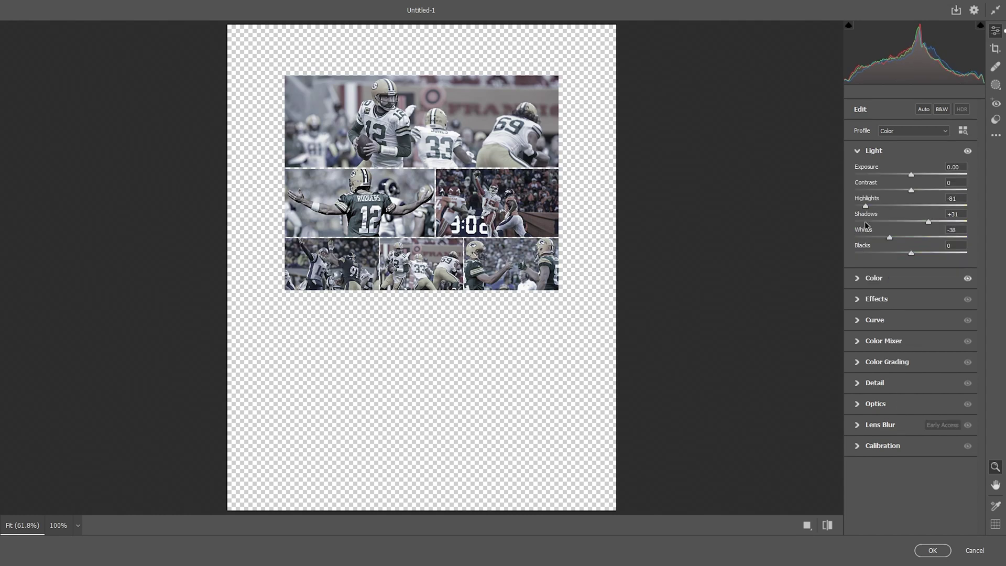
Set Texture to +10, Clarity to +66 and Grain to 11 on the collage, and apply the Camera Raw Filter
left_click(859, 300)
mouse_move(943, 230)
left_mouse_down()
mouse_move(953, 232)
mouse_move(914, 215)
mouse_move(946, 232)
left_mouse_up()
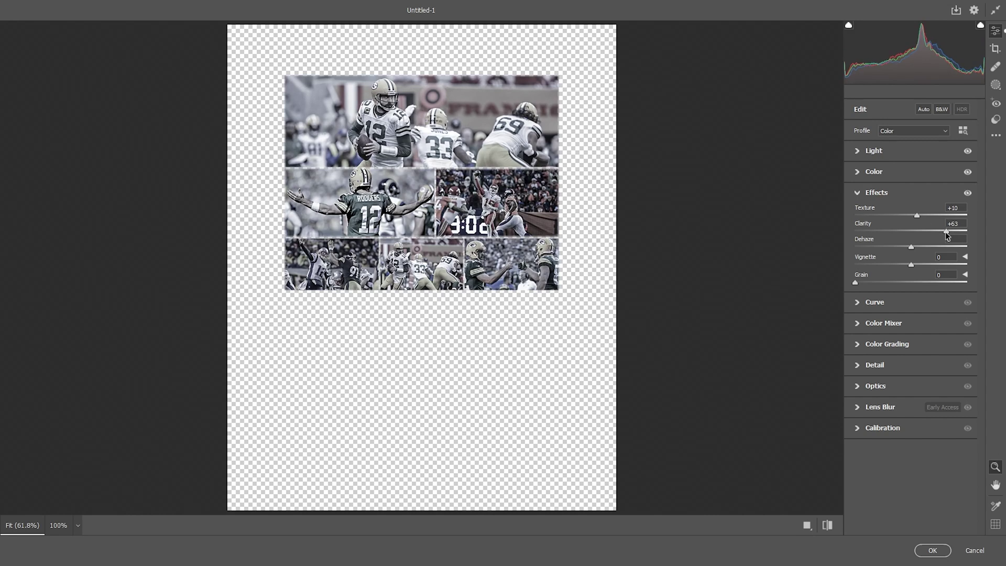
left_click(867, 282)
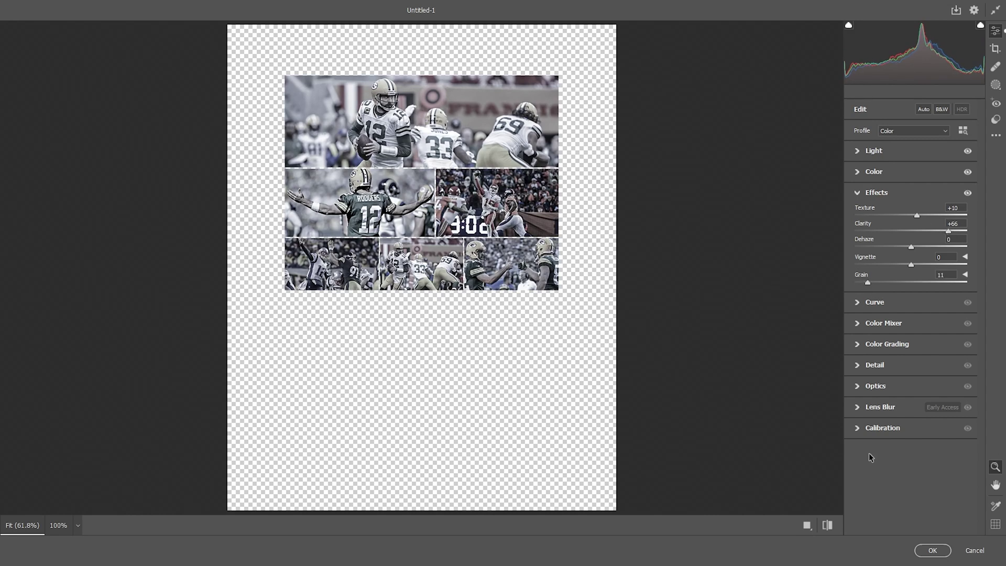
left_click(933, 551)
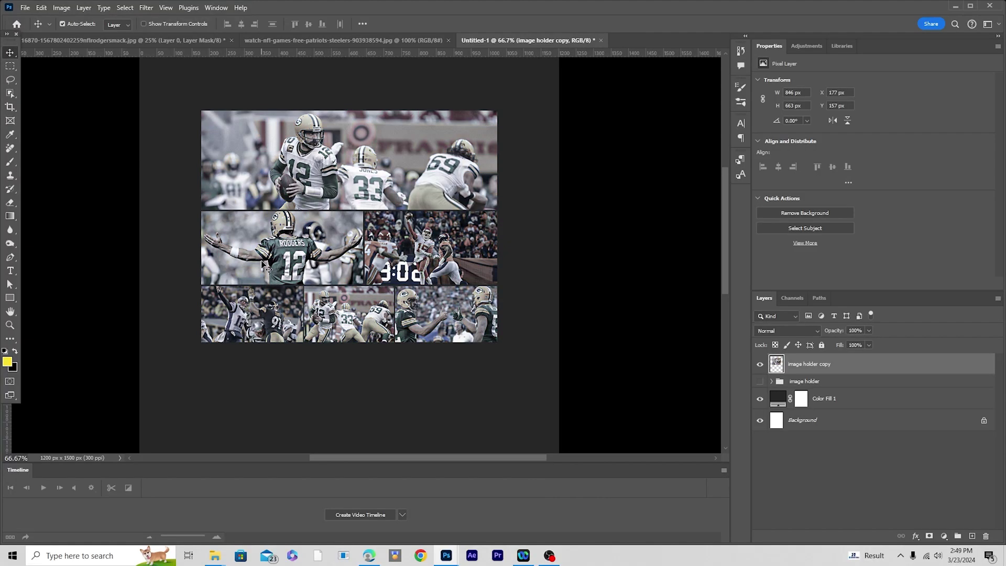
Apply a Diffuse Glow from the Filter Gallery to the collage with Graininess 2 and Glow Amount 7
left_click(146, 7)
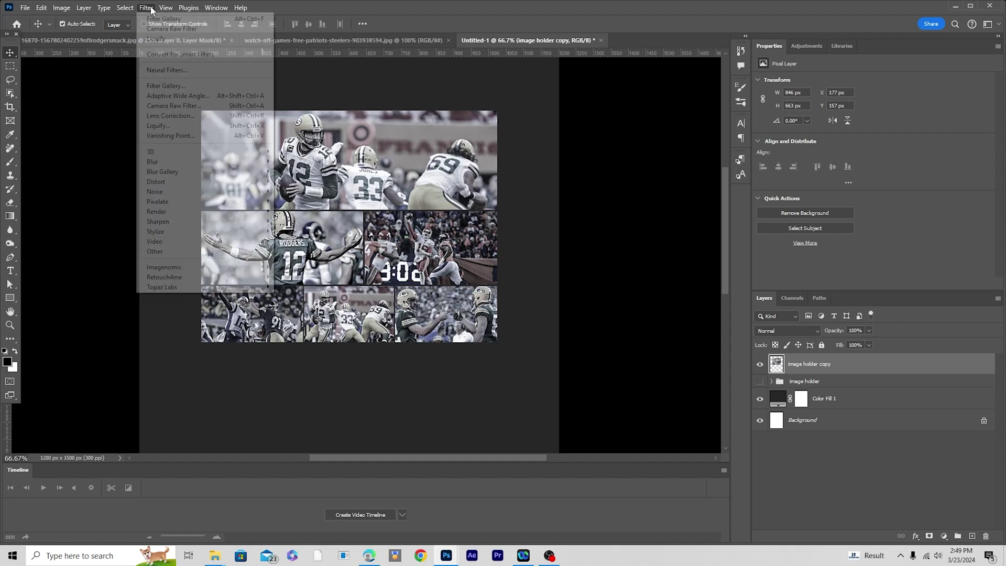
left_click(166, 85)
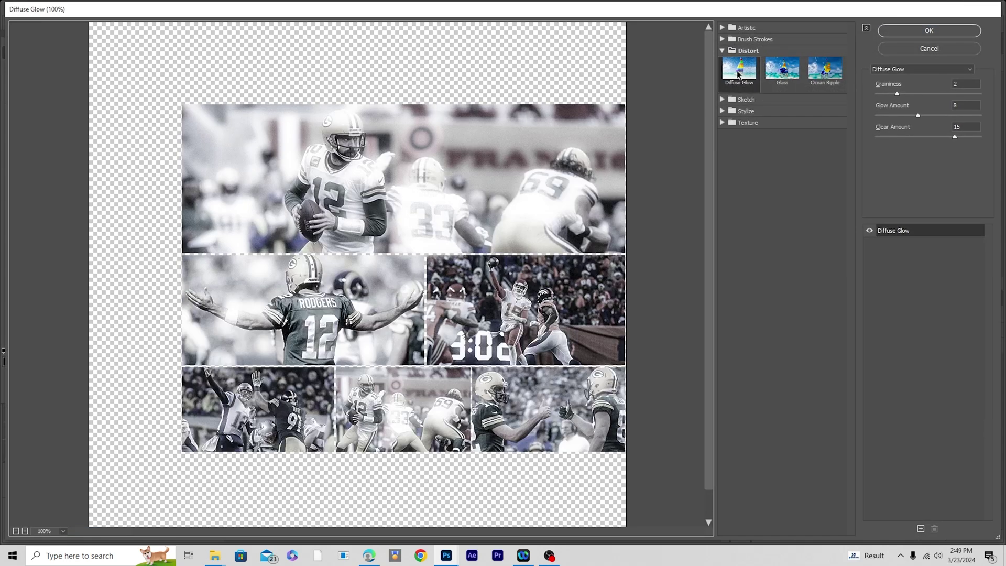
left_click(890, 95)
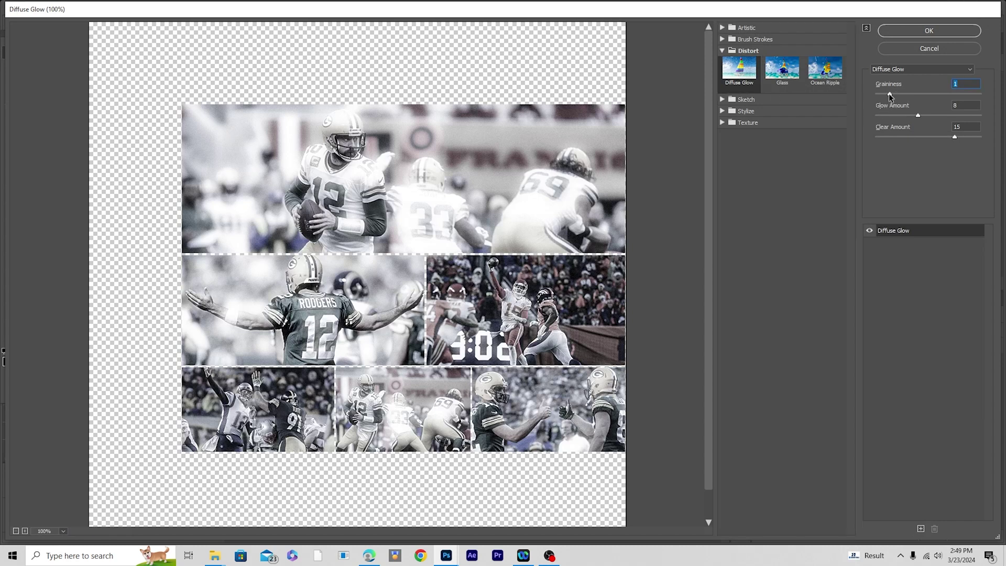
left_click_drag(891, 95, 893, 96)
left_click_drag(919, 114, 914, 113)
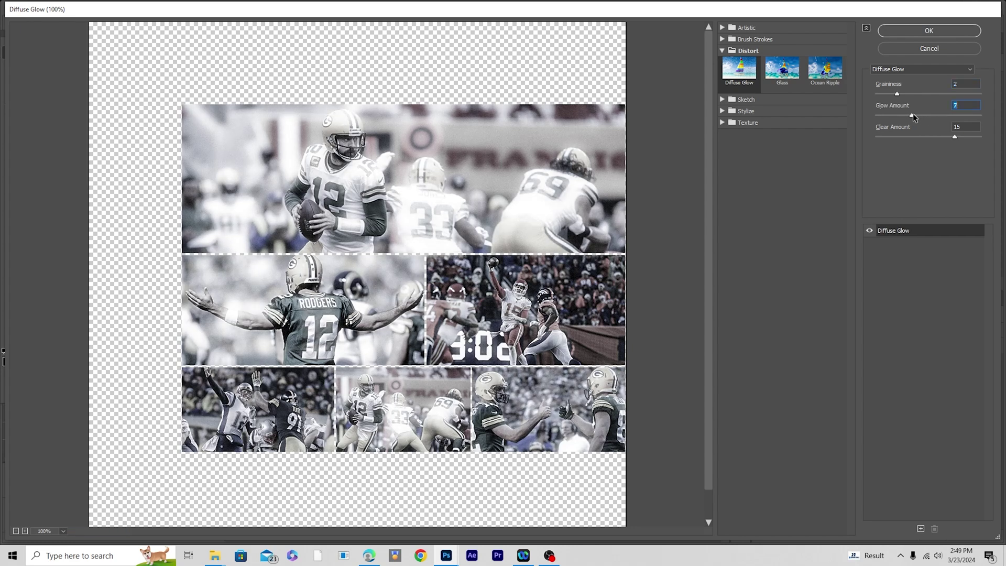
left_click(963, 31)
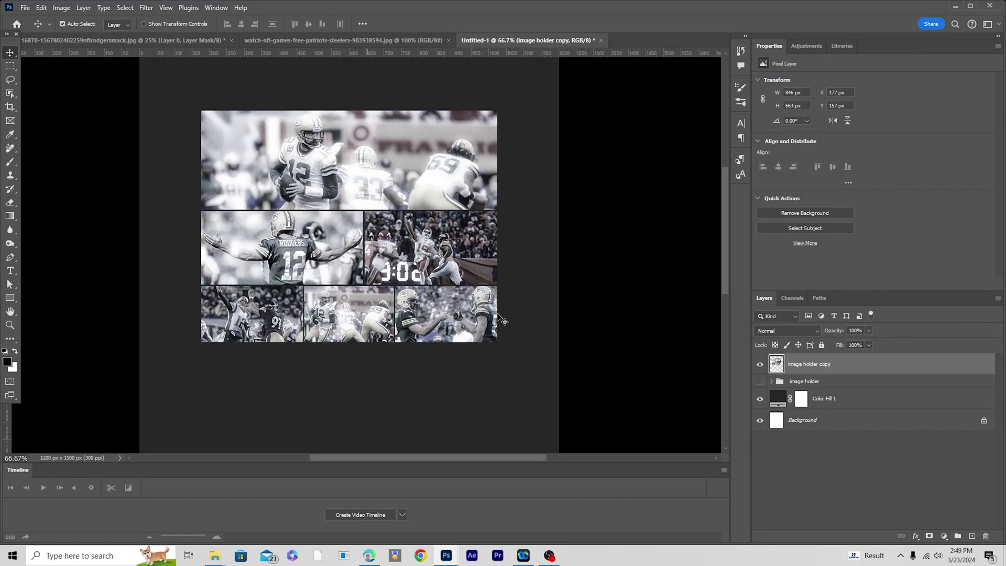
Bring the cut-out of the two players into the poster and place it below the collage, with the helmets overlapping the lowest photo row
key("ctrl+minus")
key("ctrl+minus")
key("ctrl+plus")
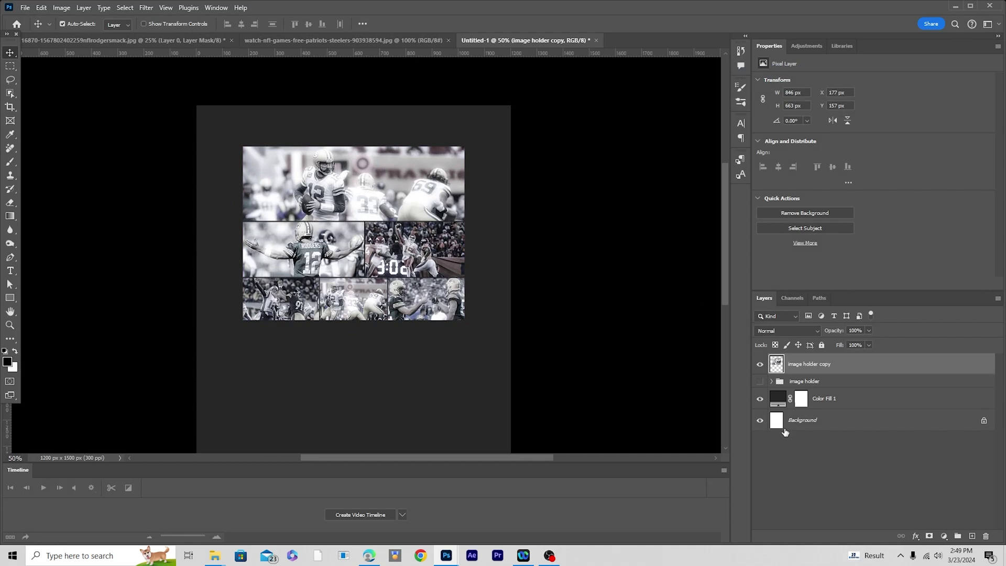
left_click(115, 42)
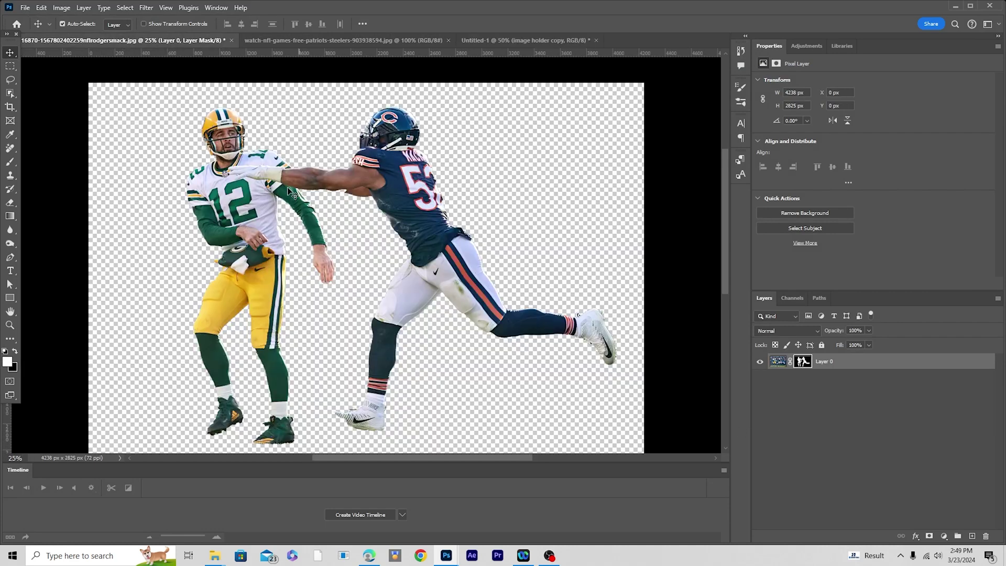
left_click_drag(254, 147, 339, 353)
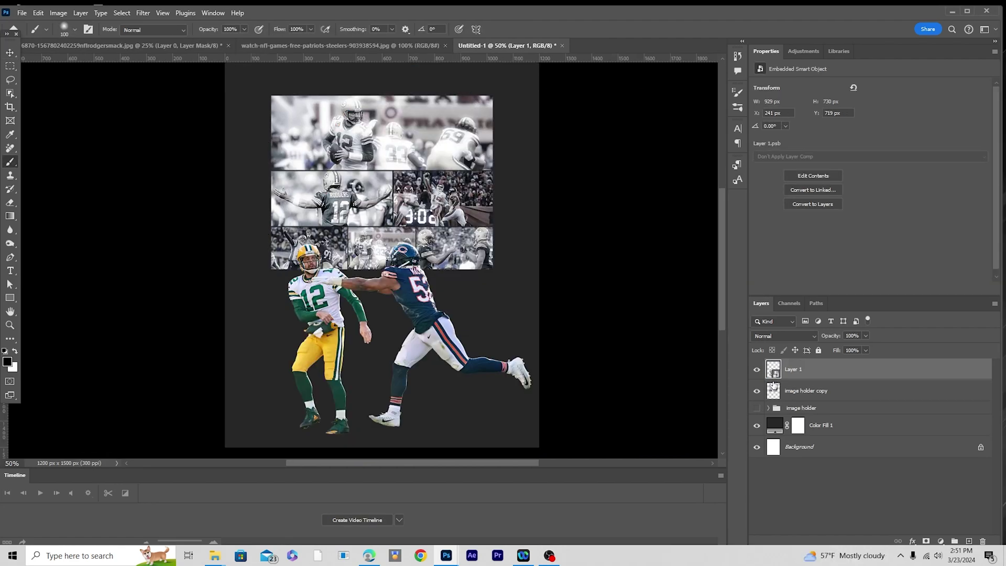
Open the Camera Raw Filter on the two-player cut-out and apply the previous settings
left_click(143, 13)
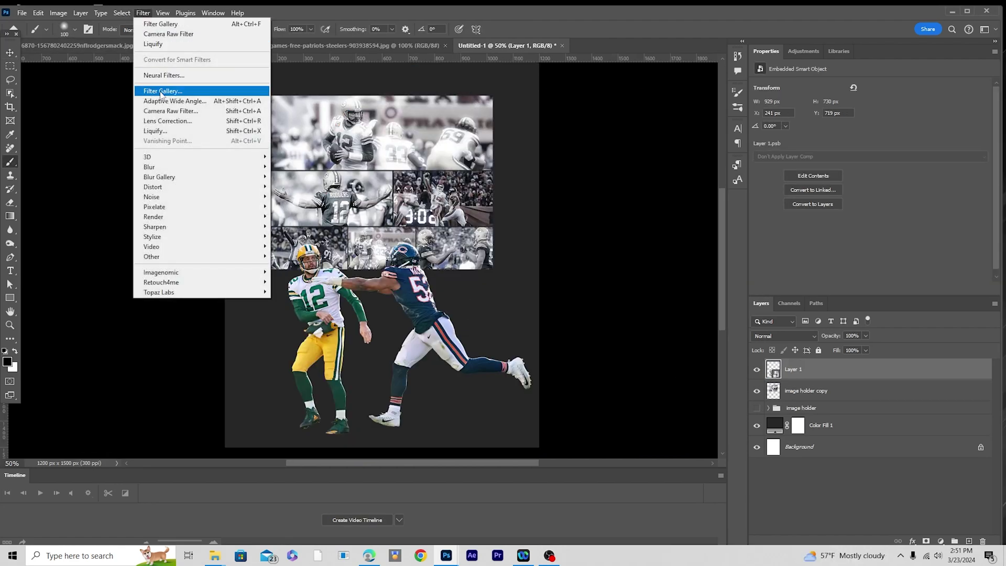
left_click(162, 112)
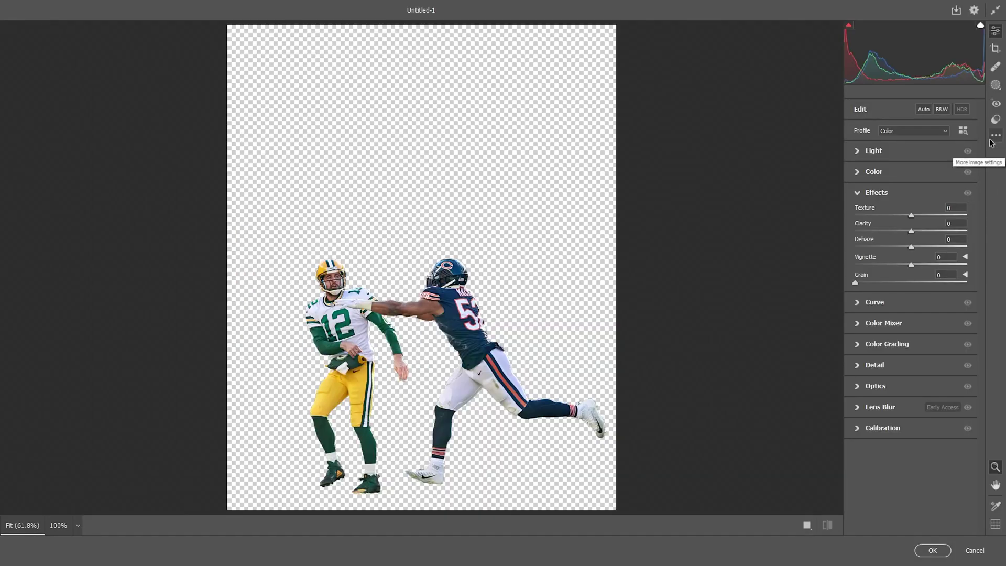
left_click(990, 139)
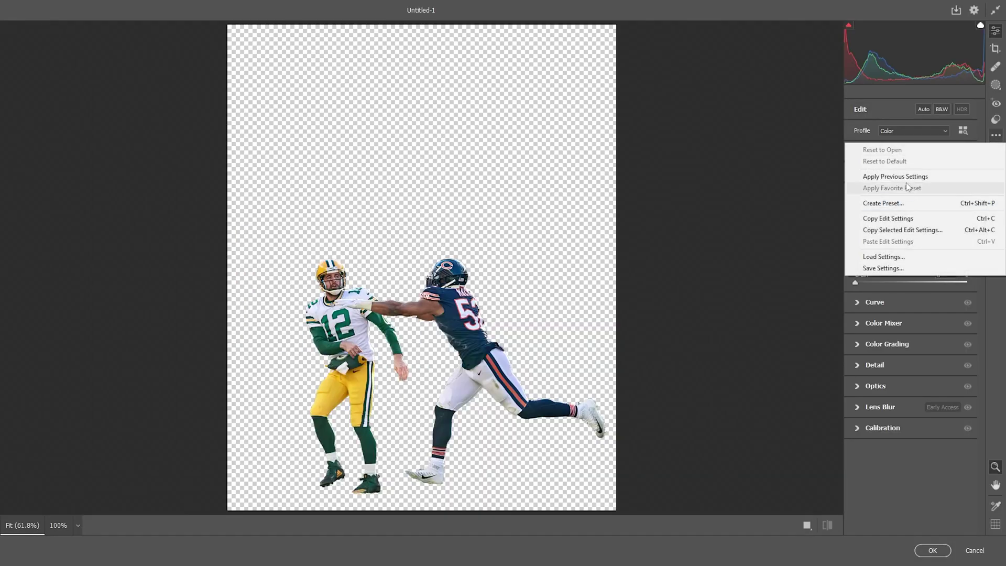
left_click(906, 180)
scroll(362, 337, "up", 9)
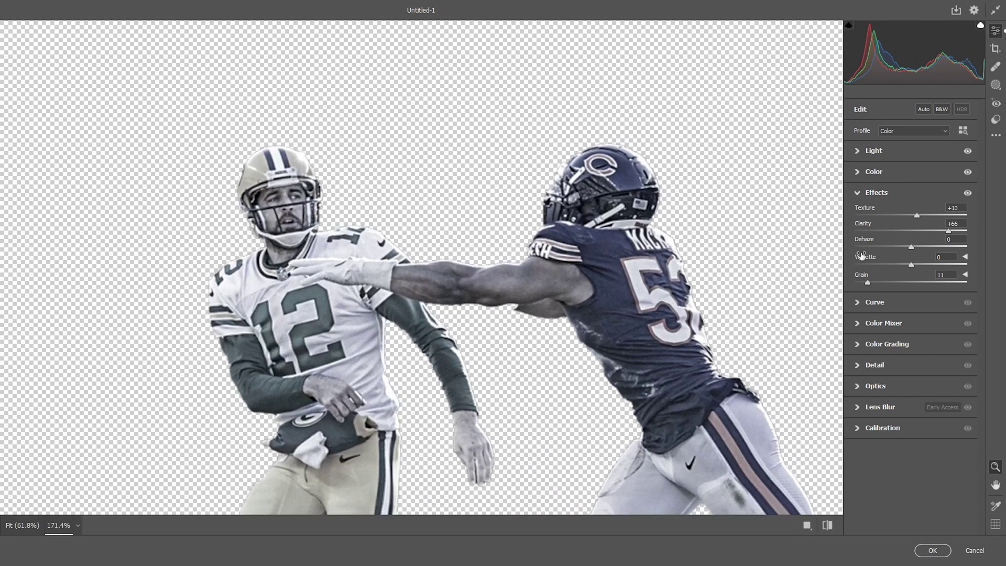
Set the players' Saturation to -68, Texture to +27 and Dehaze to +22
left_click(857, 152)
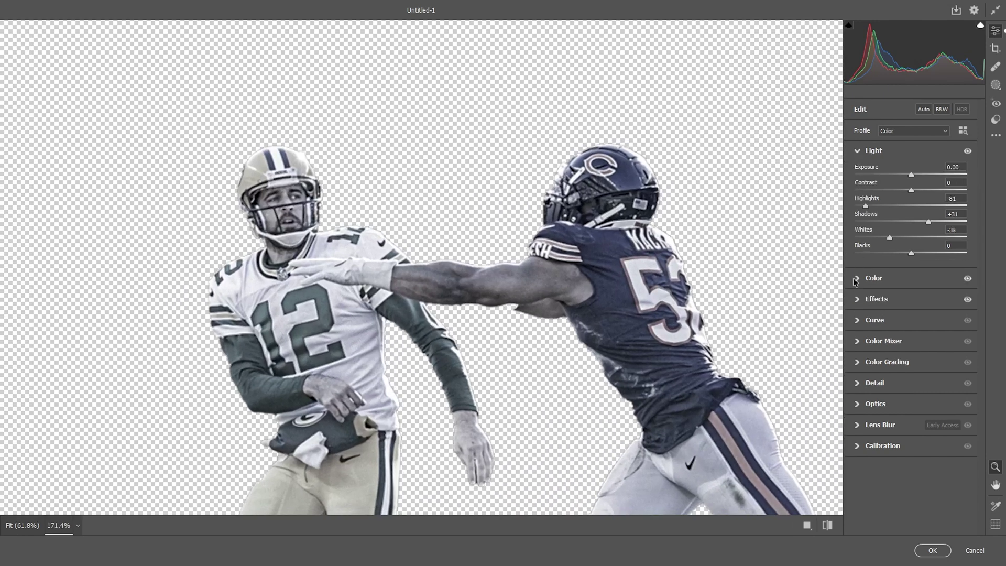
left_click(856, 280)
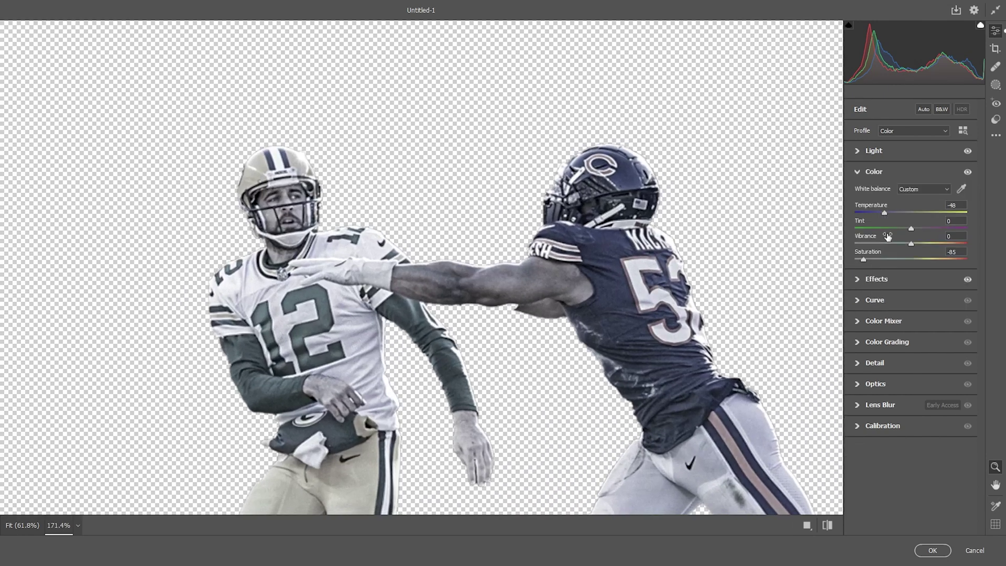
left_click_drag(868, 258, 872, 259)
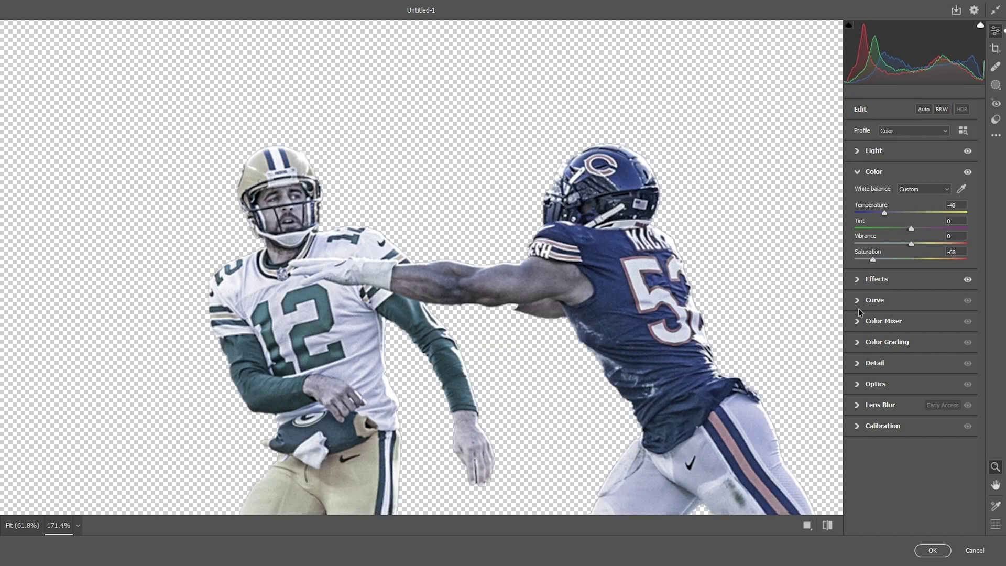
left_click(857, 281)
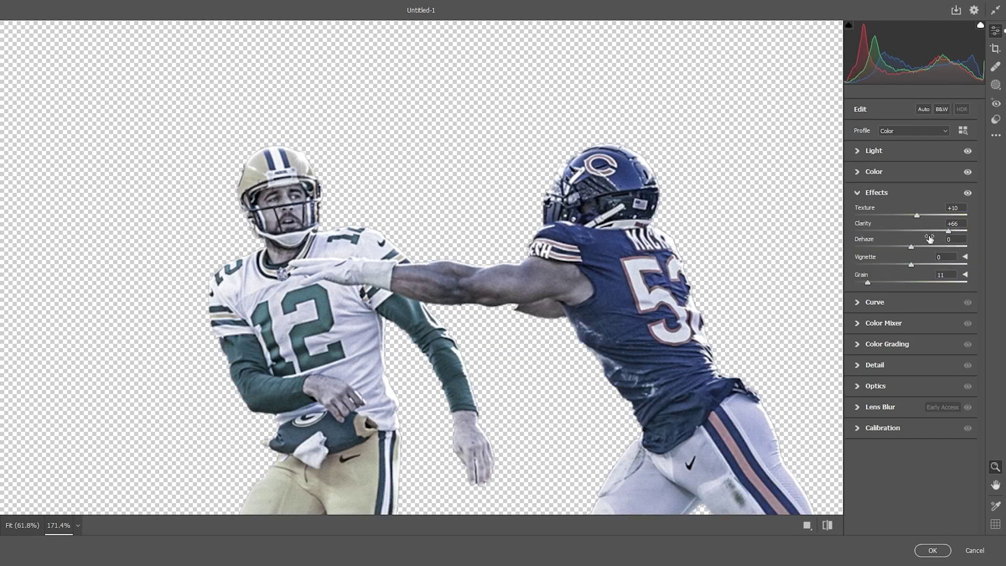
left_click_drag(914, 214, 925, 214)
left_click_drag(911, 246, 923, 247)
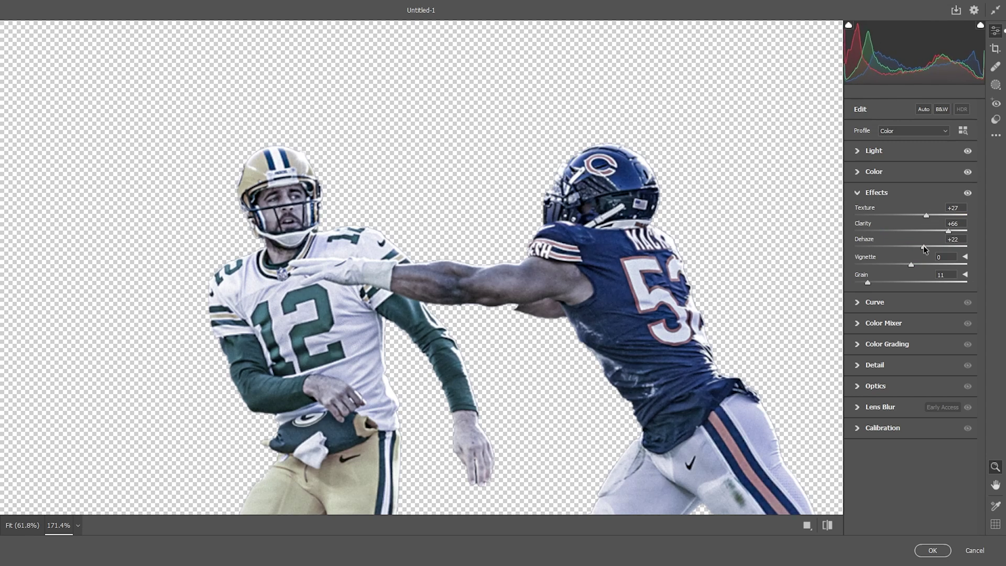
Set the players' Shadows to +21, Whites to -61 and Blacks to +23, and apply the Camera Raw Filter
key("ctrl+0")
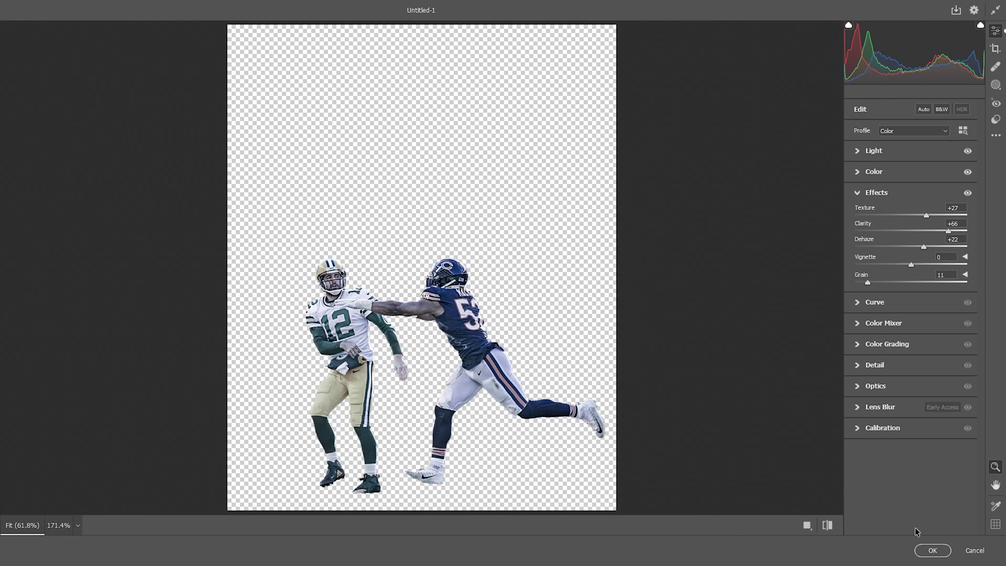
left_click(858, 153)
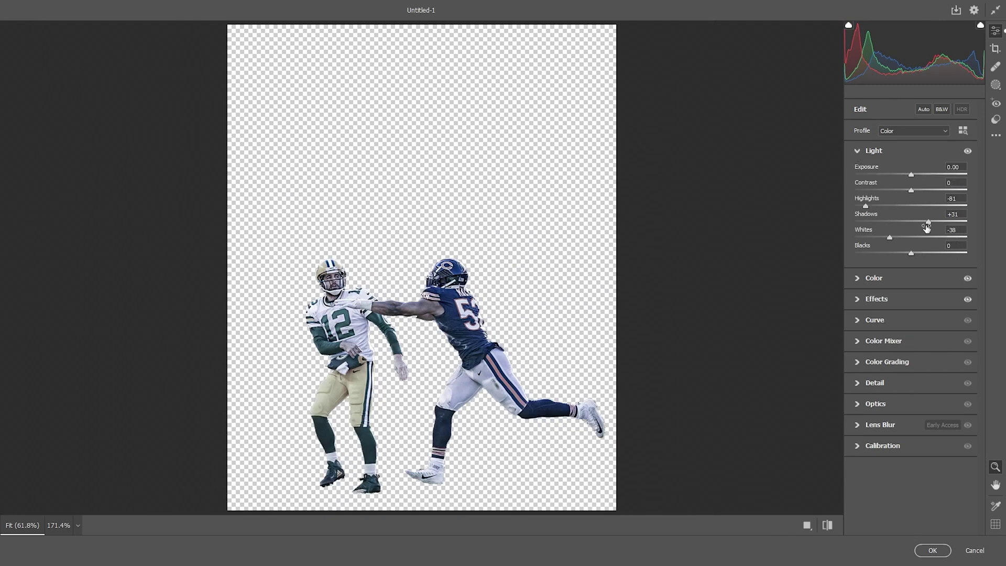
left_click_drag(920, 222, 924, 252)
left_click(920, 253)
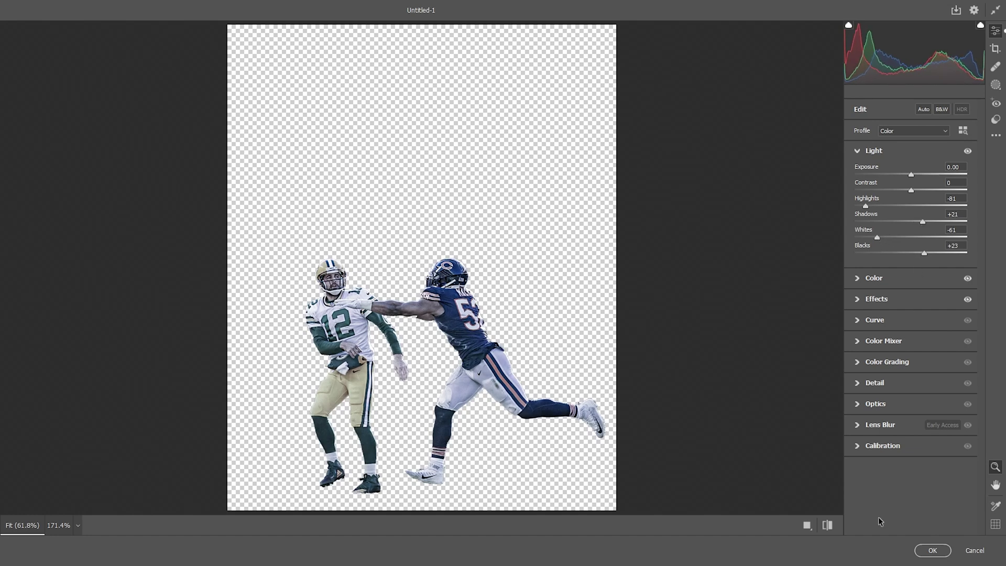
left_click(933, 551)
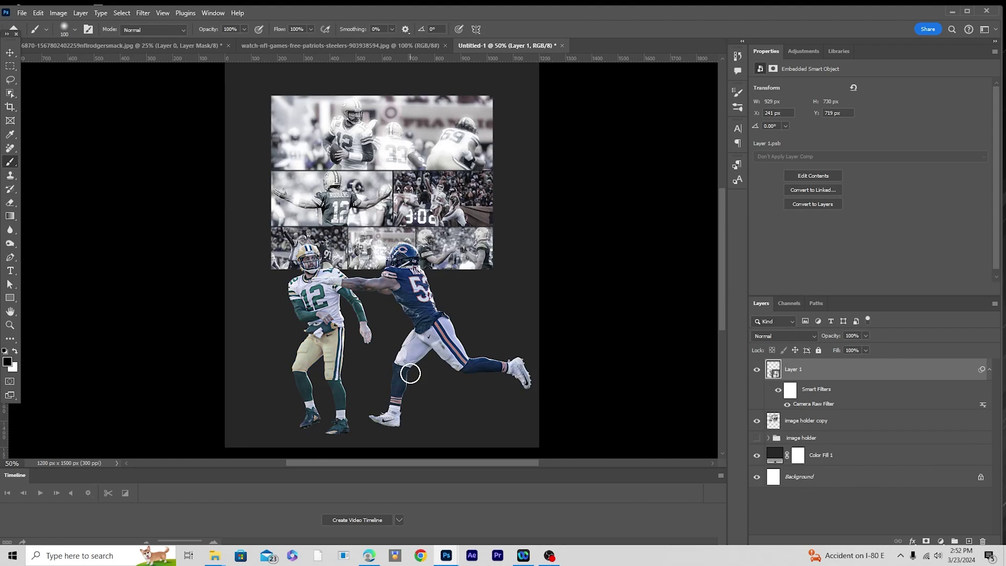
Add a new layer above the players and clip it to the player layer
left_click(970, 541)
right_click(812, 378)
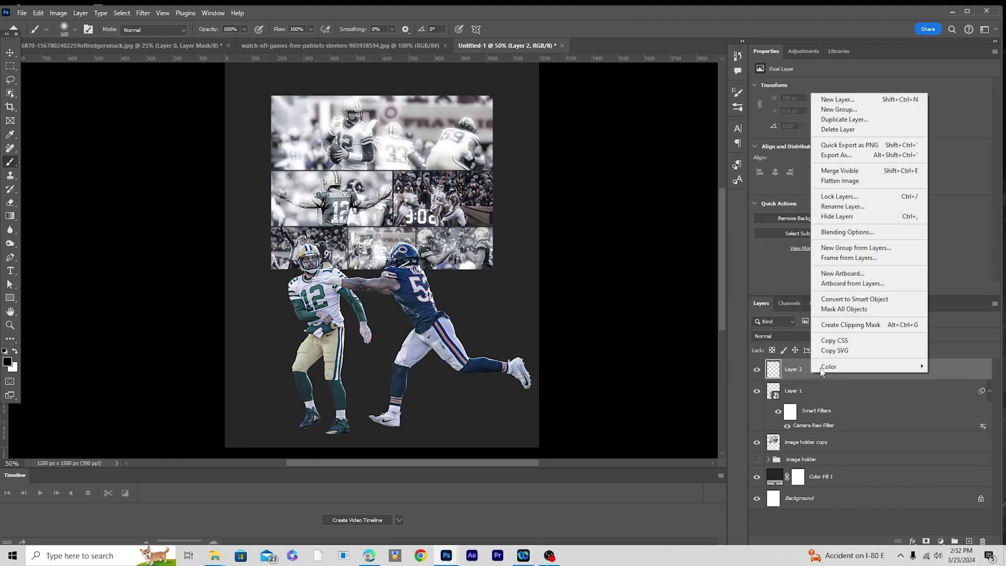
left_click(859, 326)
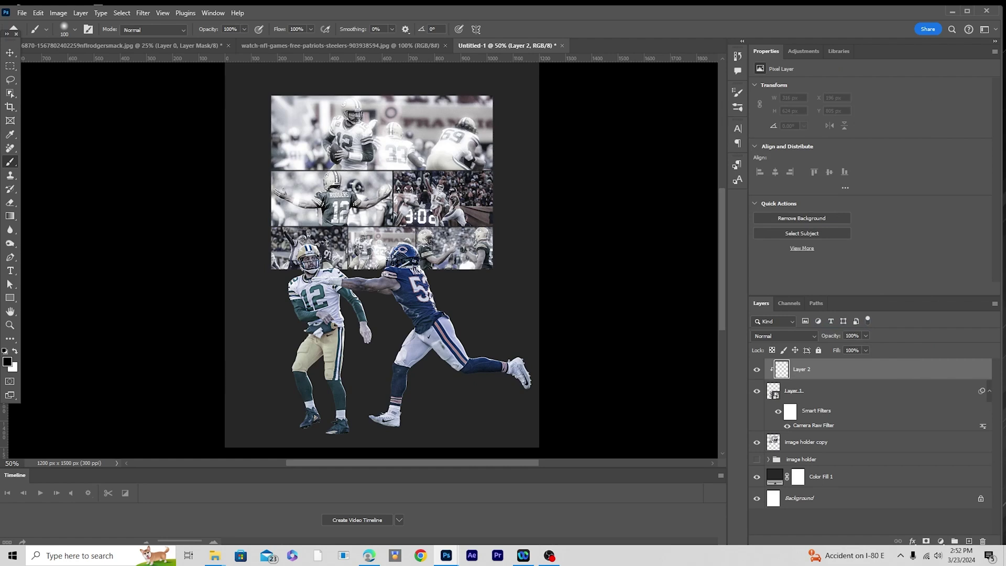
Choose the Soft Round brush and set the clipped layer's blend mode to Soft Light
left_click(74, 30)
left_click(72, 168)
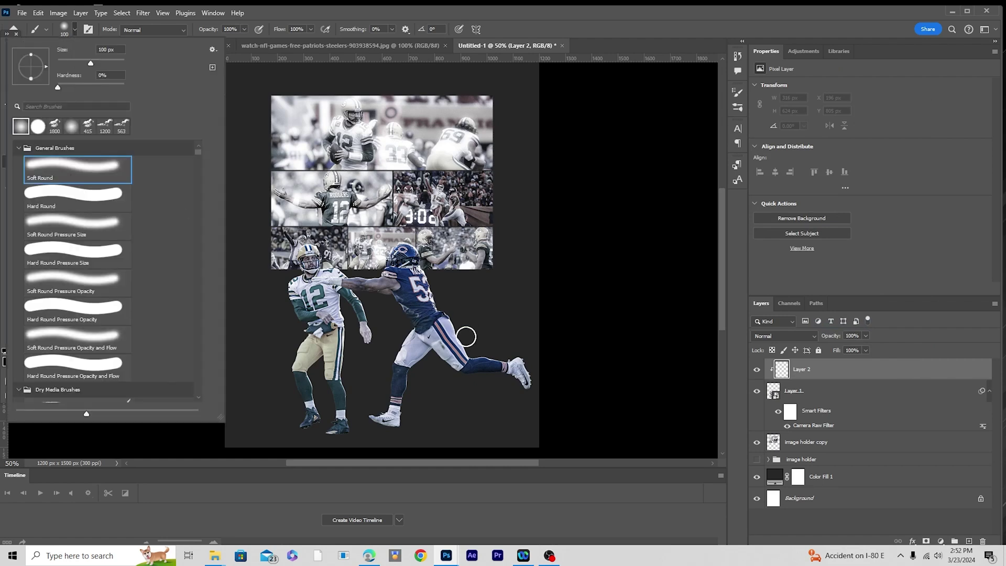
left_click(808, 363)
left_click(807, 336)
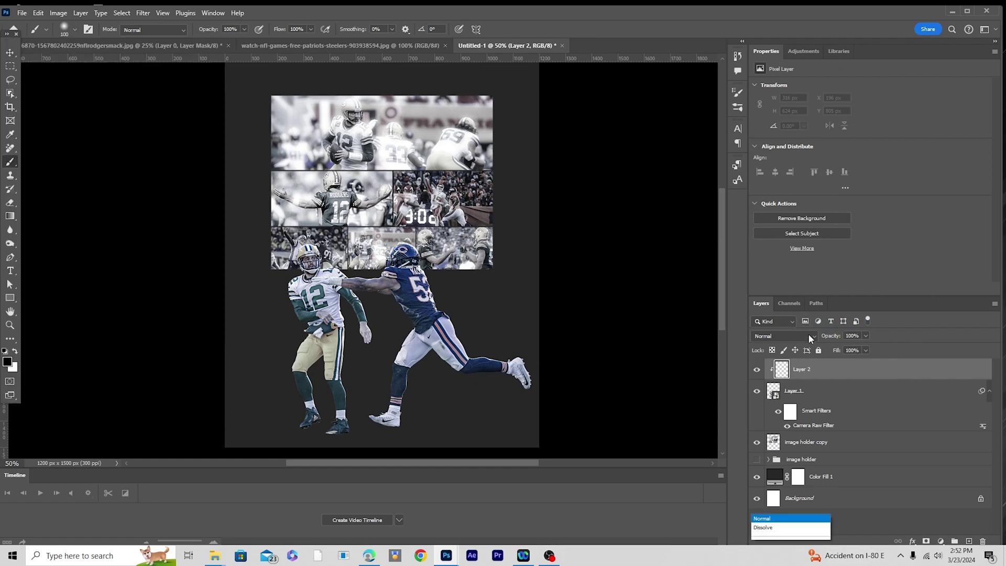
left_click(778, 401)
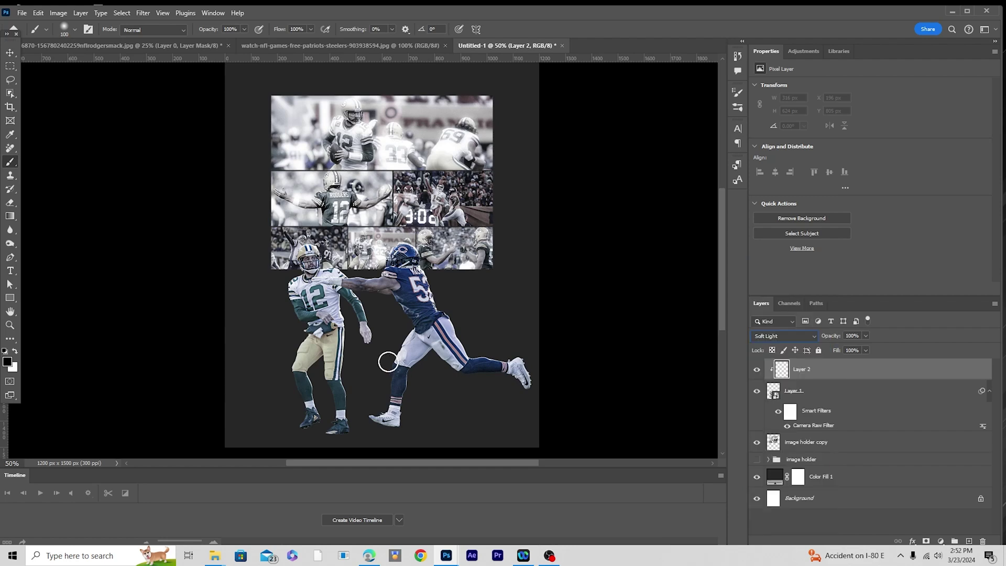
Paint black shading over both players' uniforms, arms, legs and helmets on the clipped layer, adjusting the soft brush size as needed
key("ctrl+plus")
key("ctrl+plus")
key("ctrl+plus")
mouse_move(321, 304)
left_mouse_down()
mouse_move(509, 17)
mouse_move(506, 158)
left_mouse_up()
mouse_move(302, 212)
left_mouse_down()
mouse_move(353, 271)
mouse_move(416, 263)
mouse_move(426, 275)
mouse_move(399, 309)
mouse_move(381, 309)
mouse_move(442, 342)
left_mouse_up()
key("bracketleft")
key("bracketleft")
key("bracketleft")
key("bracketleft")
mouse_move(439, 299)
left_mouse_down()
mouse_move(431, 424)
mouse_move(423, 407)
mouse_move(362, 432)
mouse_move(324, 335)
mouse_move(338, 375)
mouse_move(408, 162)
mouse_move(485, 210)
mouse_move(538, 205)
mouse_move(685, 157)
mouse_move(507, 284)
mouse_move(542, 289)
mouse_move(561, 430)
left_mouse_up()
left_click_drag(439, 329, 431, 432)
left_click_drag(431, 432, 502, 190)
mouse_move(363, 341)
left_mouse_down()
mouse_move(386, 240)
mouse_move(417, 434)
left_mouse_up()
mouse_move(417, 434)
left_mouse_down()
mouse_move(393, 298)
mouse_move(471, 440)
mouse_move(439, 63)
mouse_move(382, 263)
left_mouse_up()
scroll(382, 263, "up", 5)
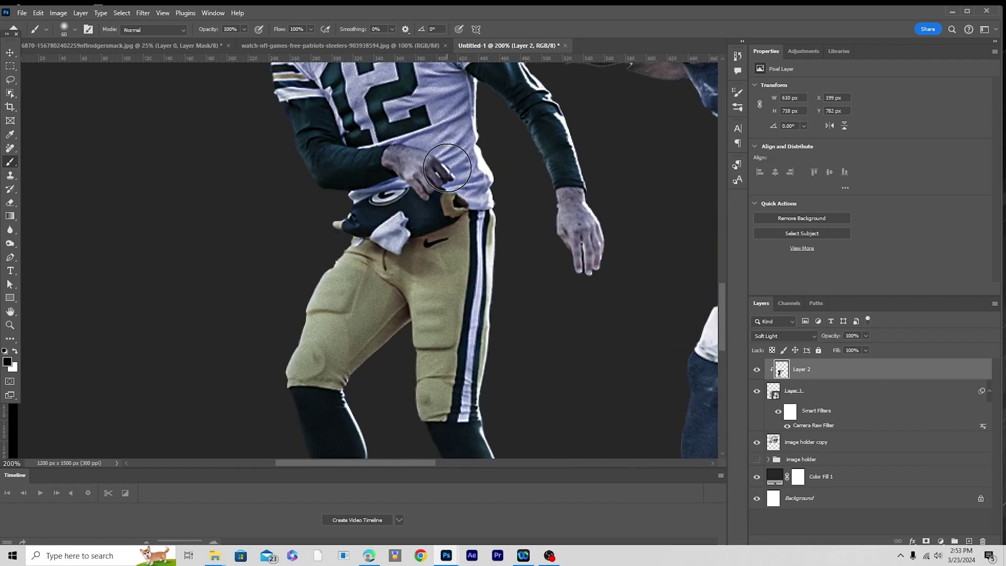
left_click_drag(406, 158, 419, 190)
left_click_drag(367, 105, 357, 384)
key("bracketleft")
key("bracketleft")
key("bracketleft")
key("bracketleft")
mouse_move(329, 180)
left_mouse_down()
mouse_move(320, 210)
mouse_move(327, 300)
mouse_move(261, 342)
left_mouse_up()
left_click_drag(636, 333, 243, 321)
mouse_move(274, 235)
left_mouse_down()
mouse_move(369, 176)
mouse_move(335, 241)
left_mouse_up()
key("bracketright")
key("bracketright")
key("bracketright")
mouse_move(326, 180)
left_mouse_down()
mouse_move(426, 396)
mouse_move(390, 125)
left_mouse_up()
key("bracketright")
mouse_move(398, 162)
left_mouse_down()
mouse_move(451, 297)
mouse_move(371, 335)
mouse_move(362, 382)
left_mouse_up()
left_click_drag(333, 388, 411, 204)
mouse_move(299, 400)
left_mouse_down()
mouse_move(378, 421)
mouse_move(393, 416)
mouse_move(373, 319)
left_mouse_up()
left_click_drag(553, 222, 255, 305)
mouse_move(388, 266)
left_mouse_down()
mouse_move(575, 298)
mouse_move(589, 321)
left_mouse_up()
left_click_drag(322, 202, 424, 370)
mouse_move(433, 379)
left_mouse_down()
mouse_move(317, 217)
mouse_move(207, 120)
mouse_move(259, 243)
left_mouse_up()
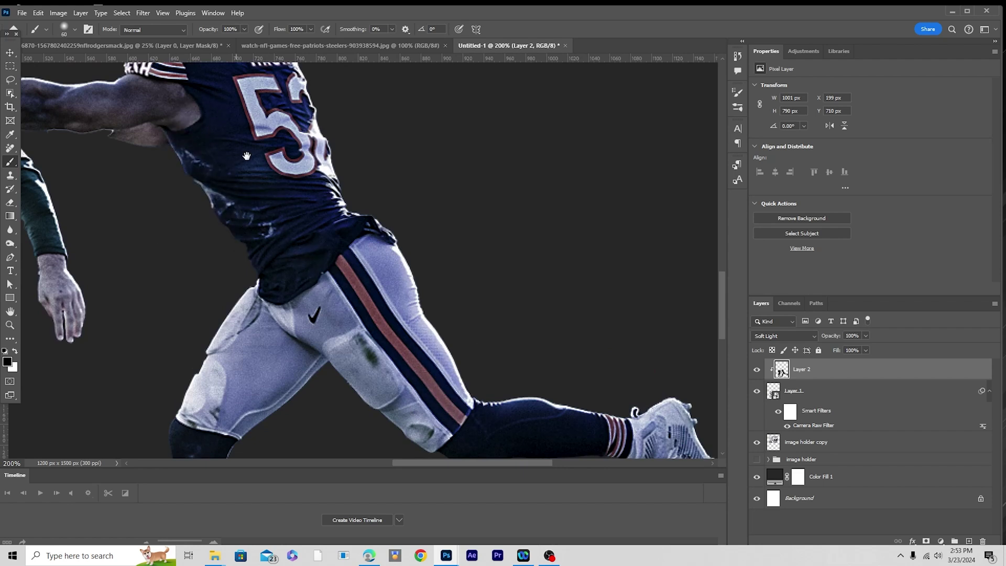
scroll(219, 321, "up", 4)
scroll(218, 321, "left", 3)
scroll(196, 322, "left", 3)
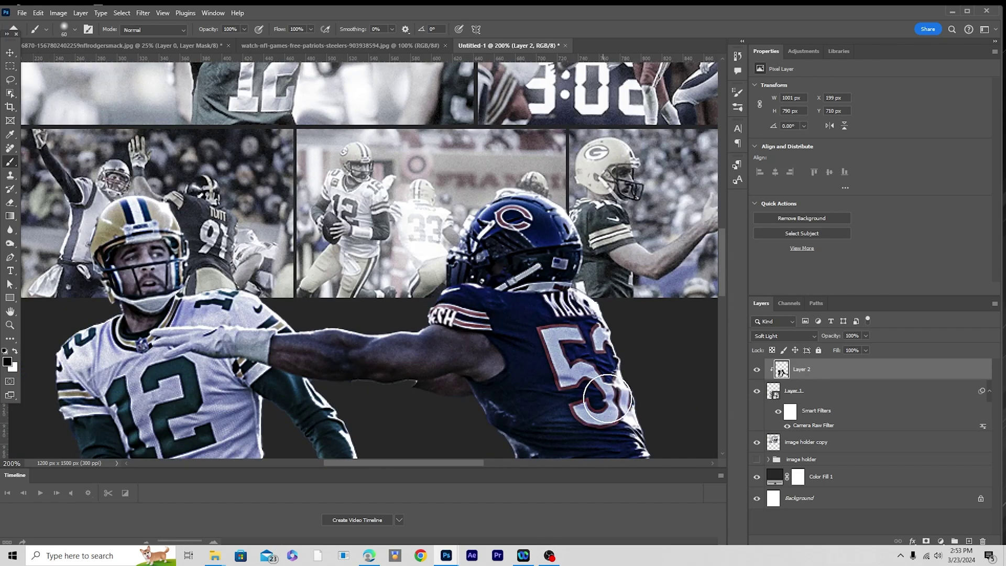
left_click_drag(522, 234, 526, 249)
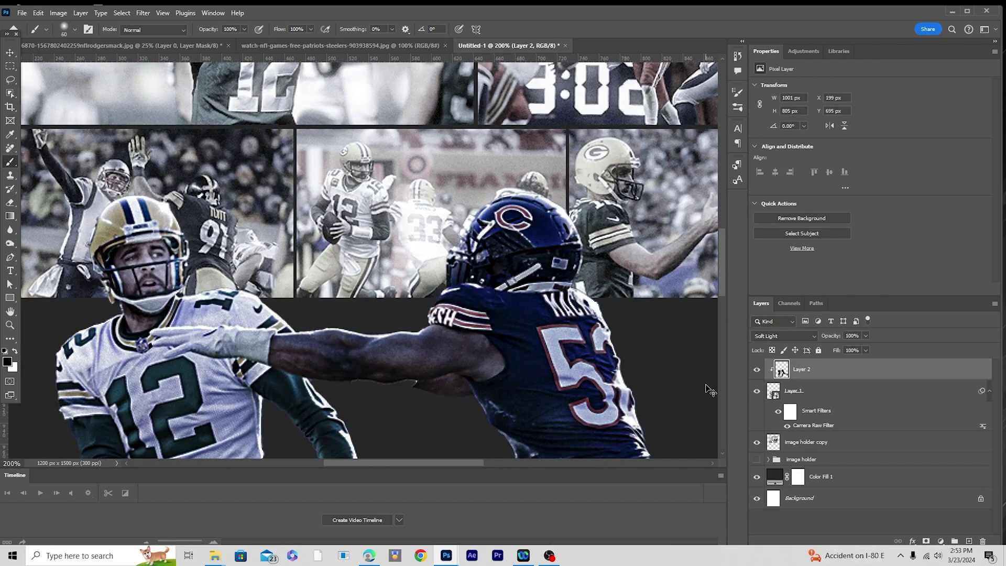
Warp the flattened photo collage outward in Liquify using the Bloat tool with a 2100 brush, and apply the distortion
key("ctrl+minus")
key("ctrl+minus")
key("ctrl+minus")
key("ctrl+minus")
key("ctrl+plus")
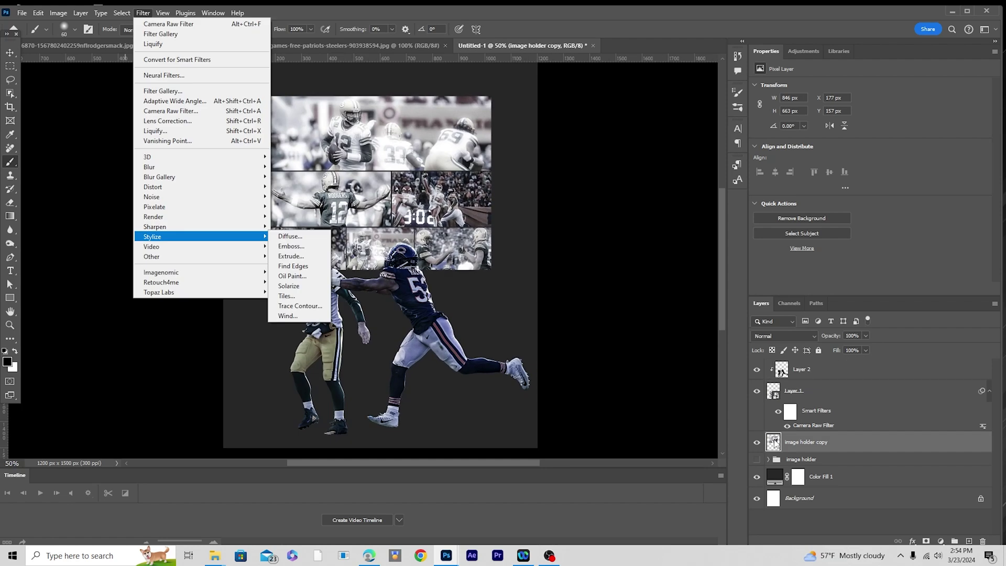
left_click(775, 443)
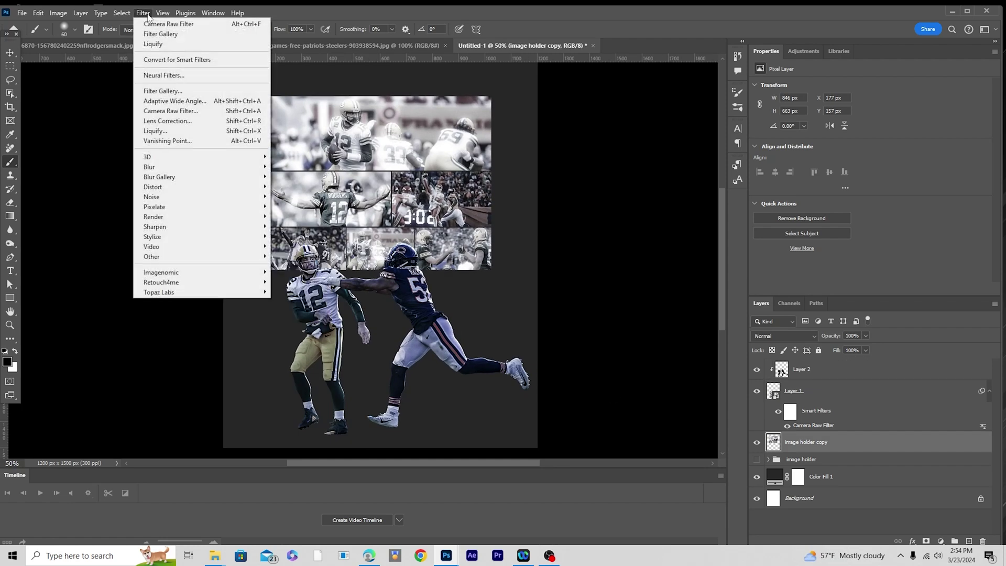
left_click(152, 131)
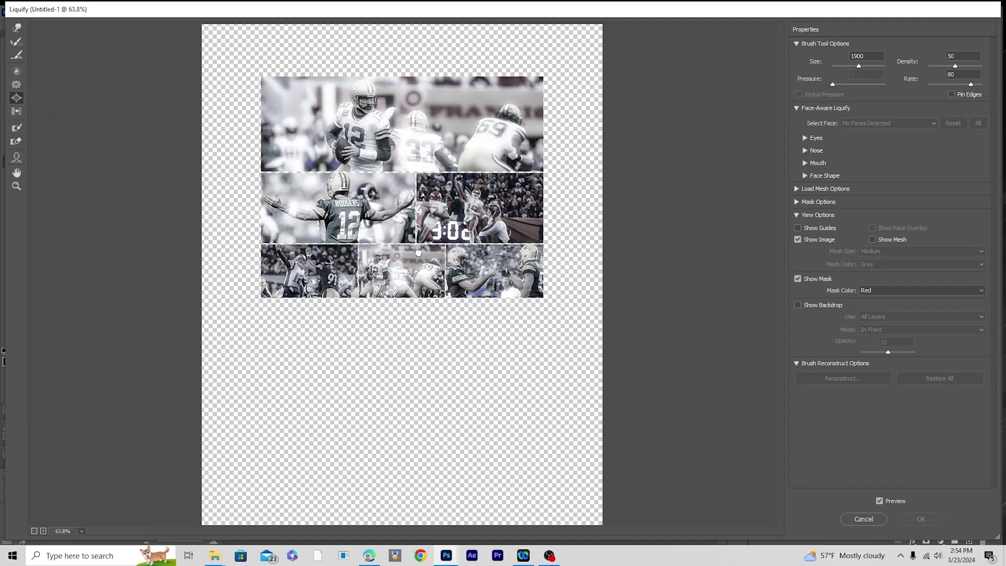
key("bracketright")
key("bracketright")
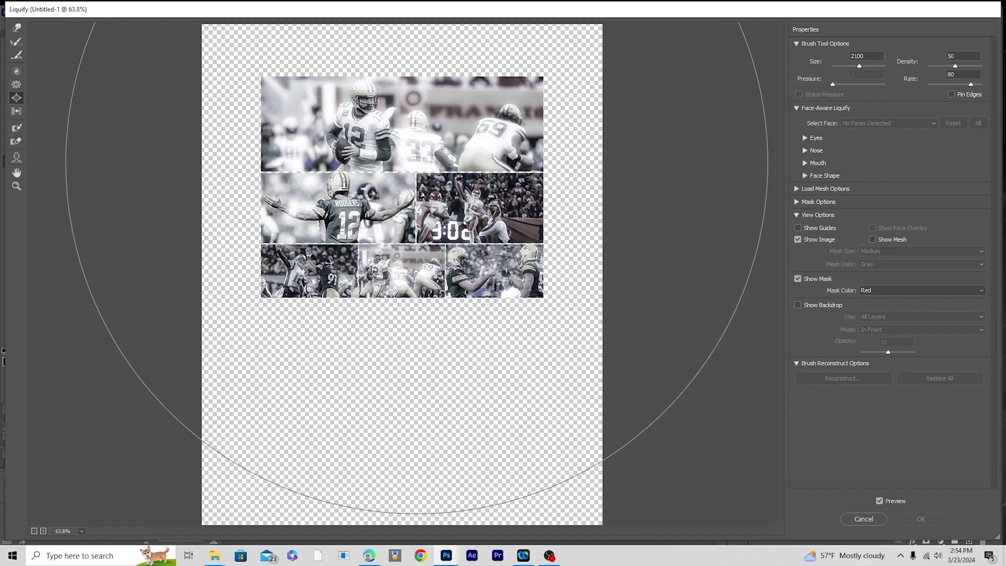
left_click_drag(417, 163, 417, 162)
left_click(413, 128)
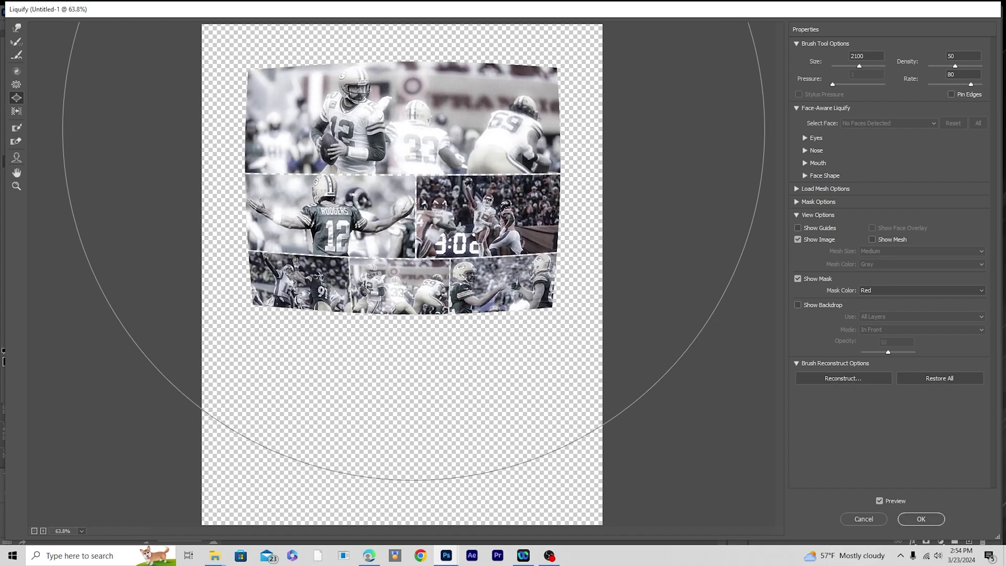
left_click_drag(408, 270, 408, 270)
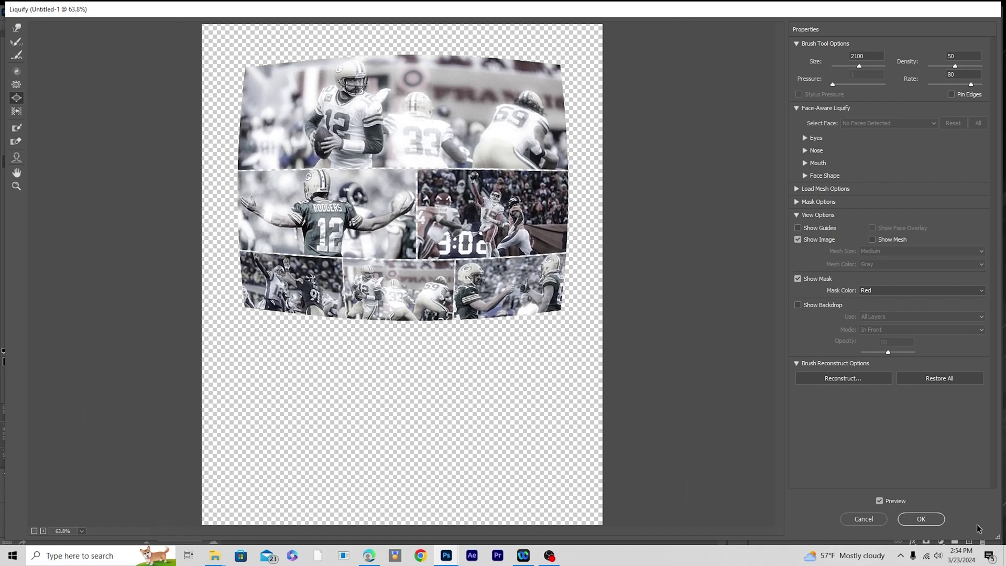
left_click(921, 519)
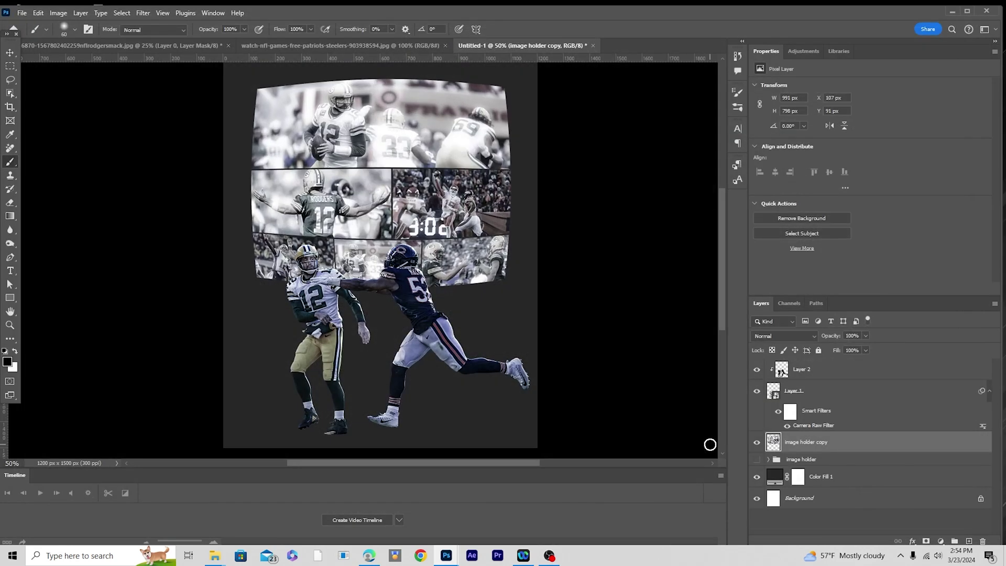
Open the scan-line textures 12.webp and horizontal-lines-on-tv-screen-768x544.jpg as separate documents
key("ctrl+minus")
key("ctrl+plus")
left_click_drag(18, 299, 681, 45)
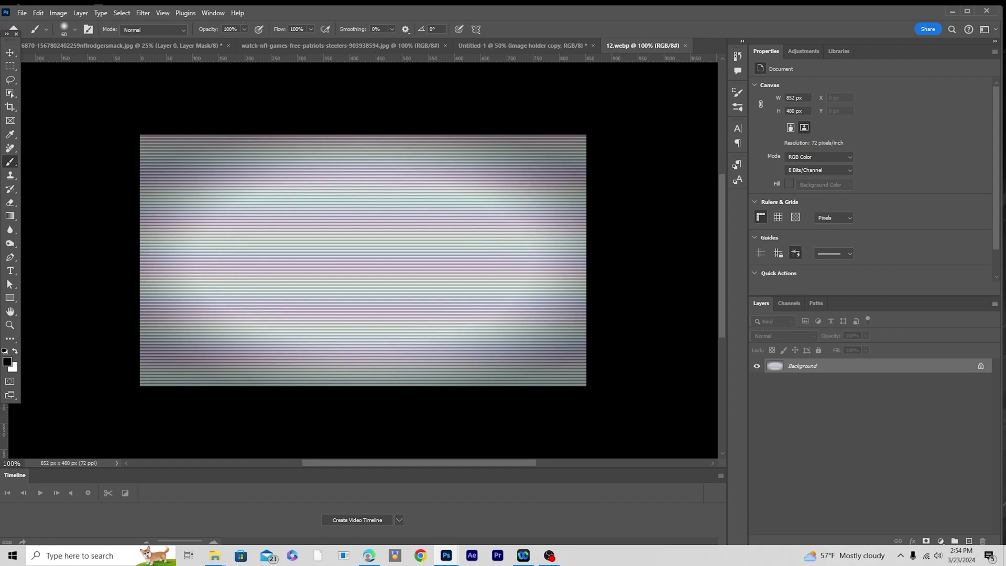
left_click_drag(602, 171, 700, 51)
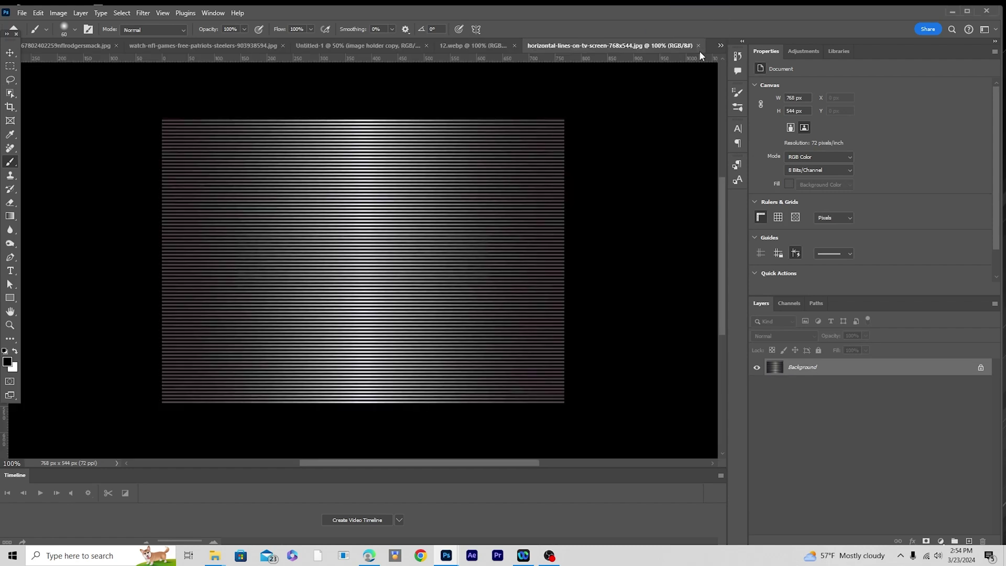
Bring the horizontal TV-lines image into the poster as a Soft Light layer clipped to the warped photo collage
left_click(10, 53)
left_click_drag(419, 178, 379, 179)
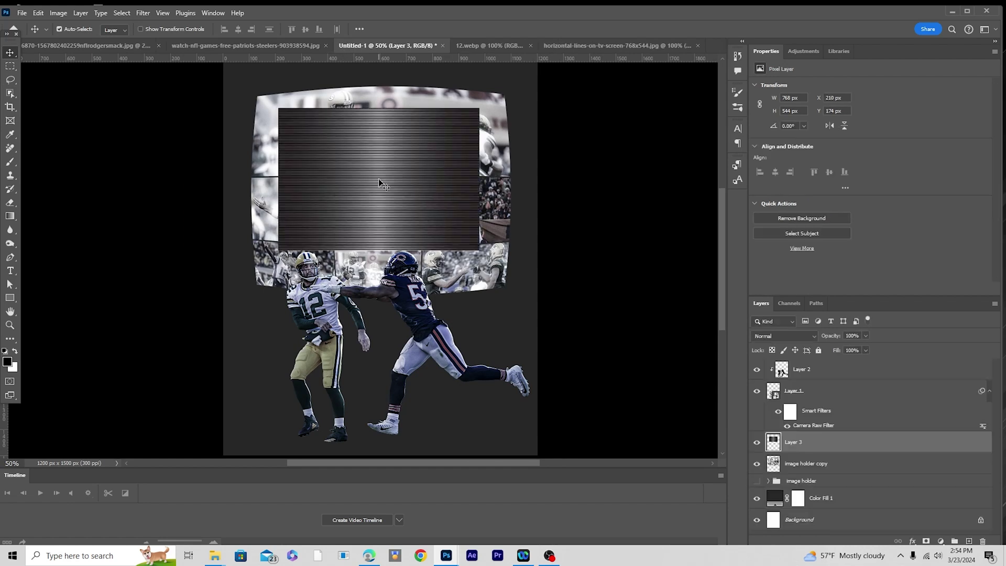
right_click(824, 453)
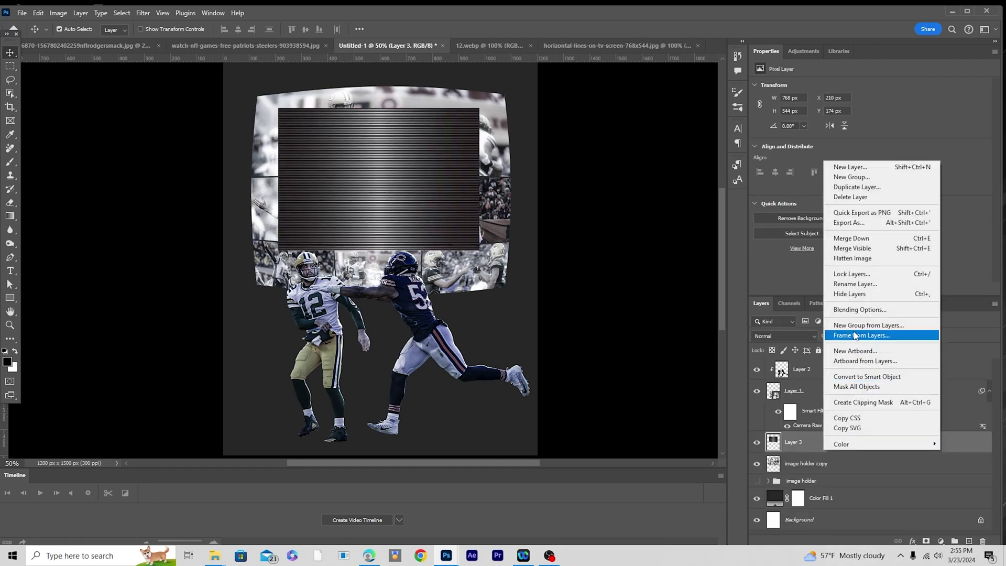
left_click(863, 402)
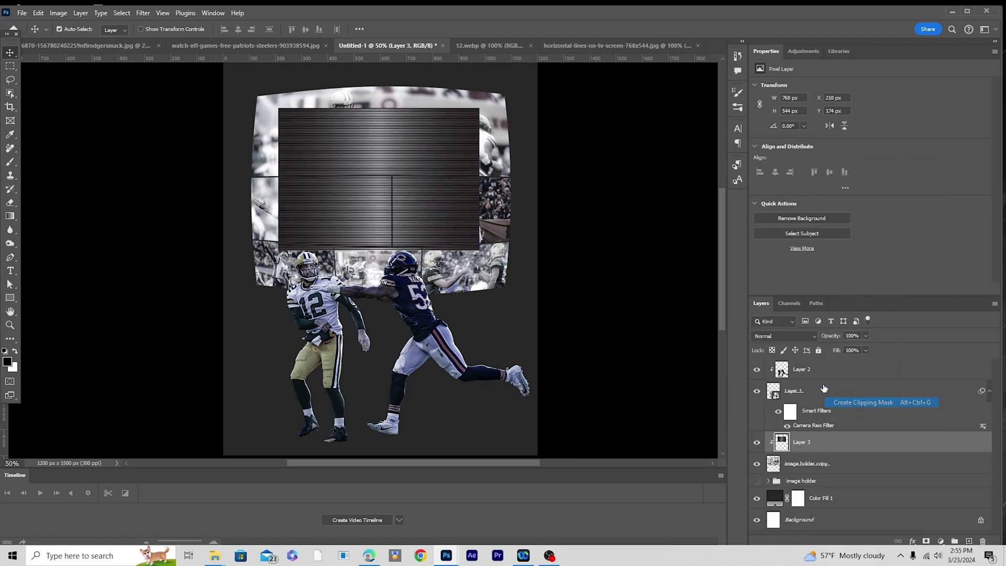
left_click(761, 337)
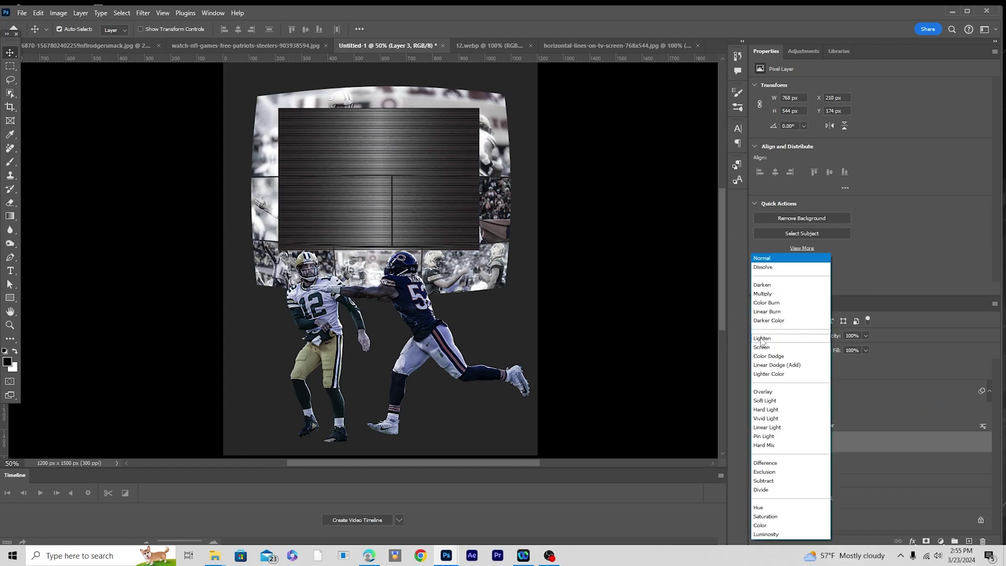
left_click(763, 402)
Scale the TV-lines layer to about 151% so it covers the whole collage, and lower its opacity to 70%
key("ctrl+t")
left_click_drag(480, 252, 523, 282)
left_click_drag(473, 219, 474, 249)
left_click_drag(519, 110, 532, 100)
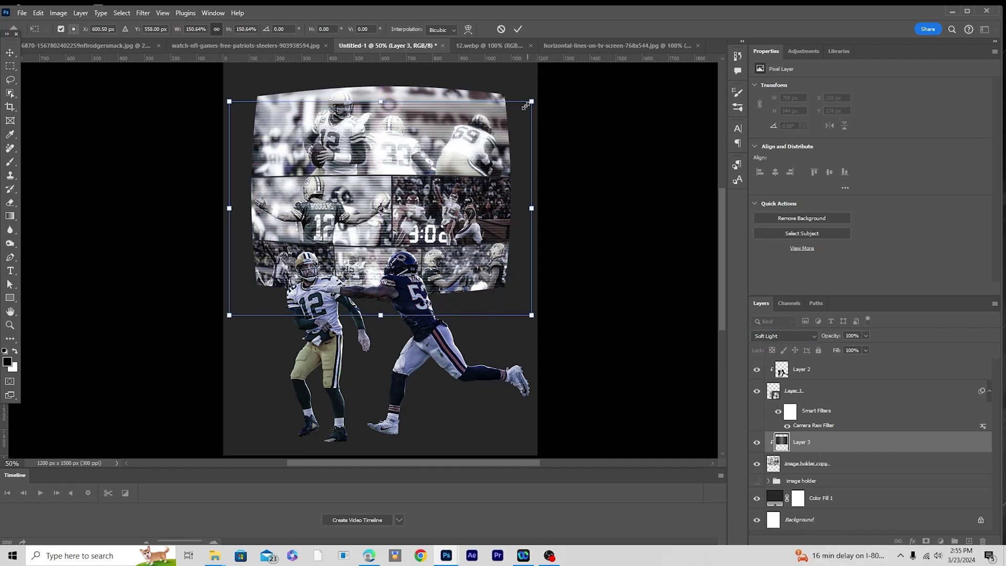
left_click_drag(385, 137, 383, 117)
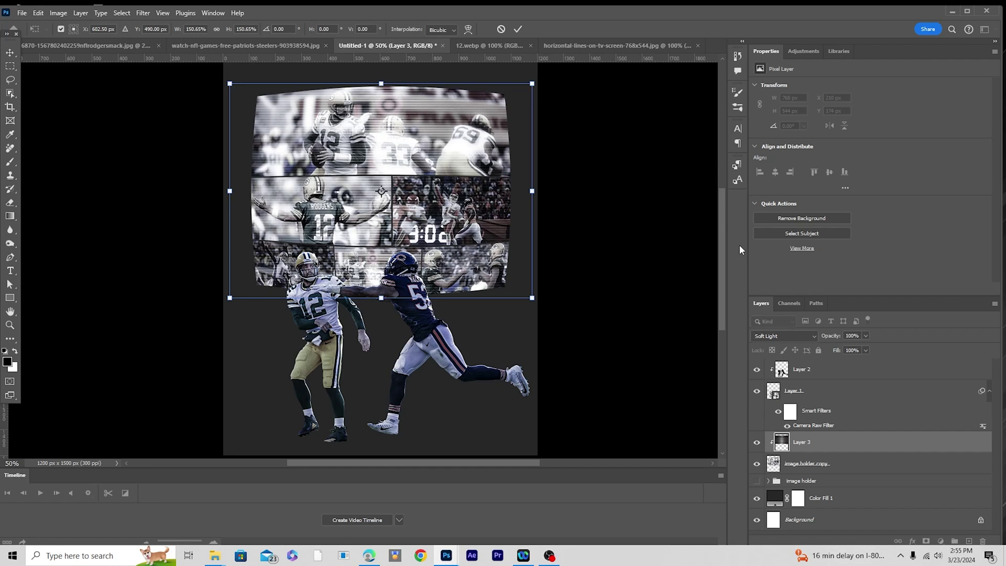
key("Return")
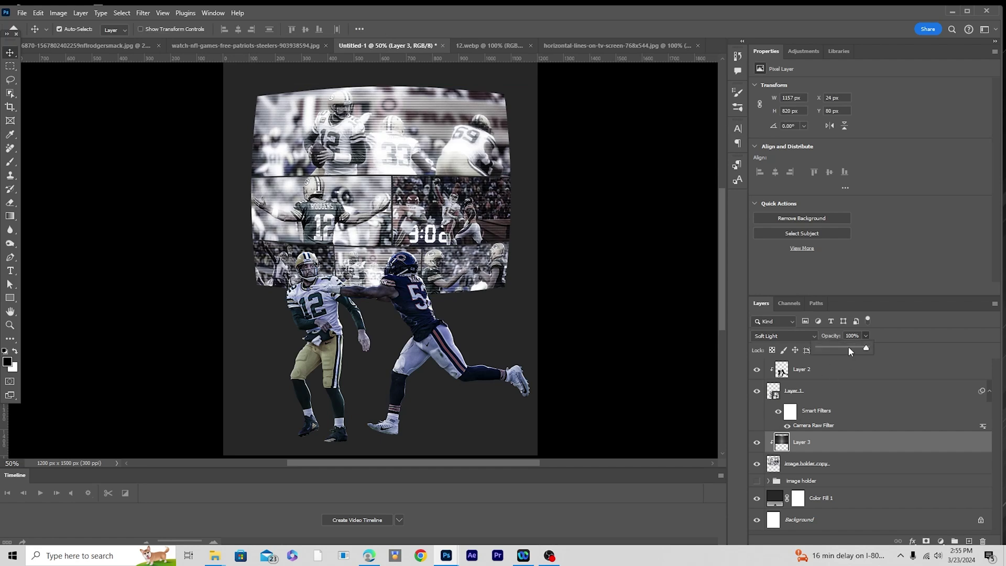
left_click(849, 348)
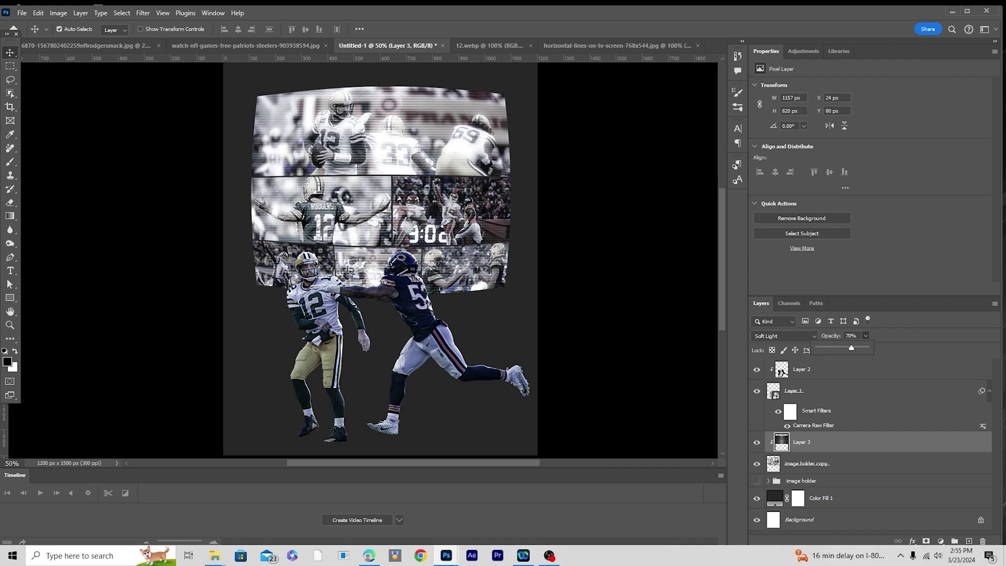
Open 01.jpg and bring this ember texture into the poster as the topmost layer with the Screen blend mode
left_click(215, 556)
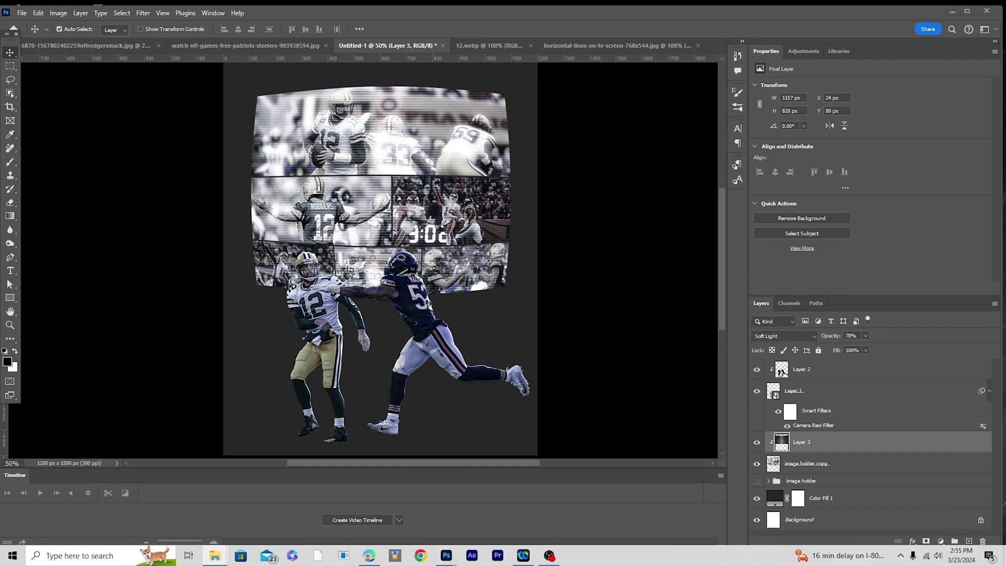
left_click_drag(644, 2, 715, 44)
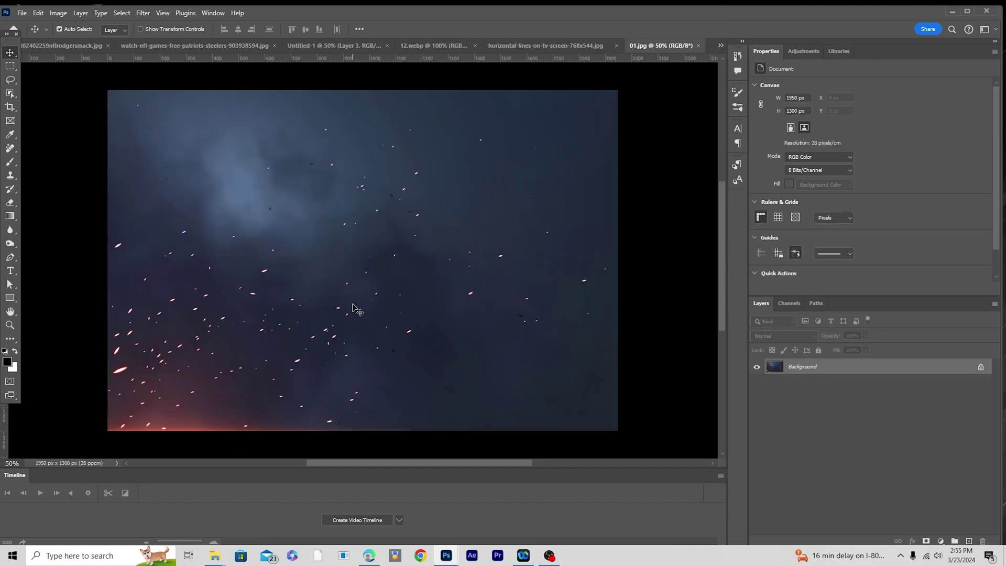
left_click_drag(379, 295, 353, 49)
left_click_drag(359, 156, 359, 155)
left_click_drag(785, 442, 795, 359)
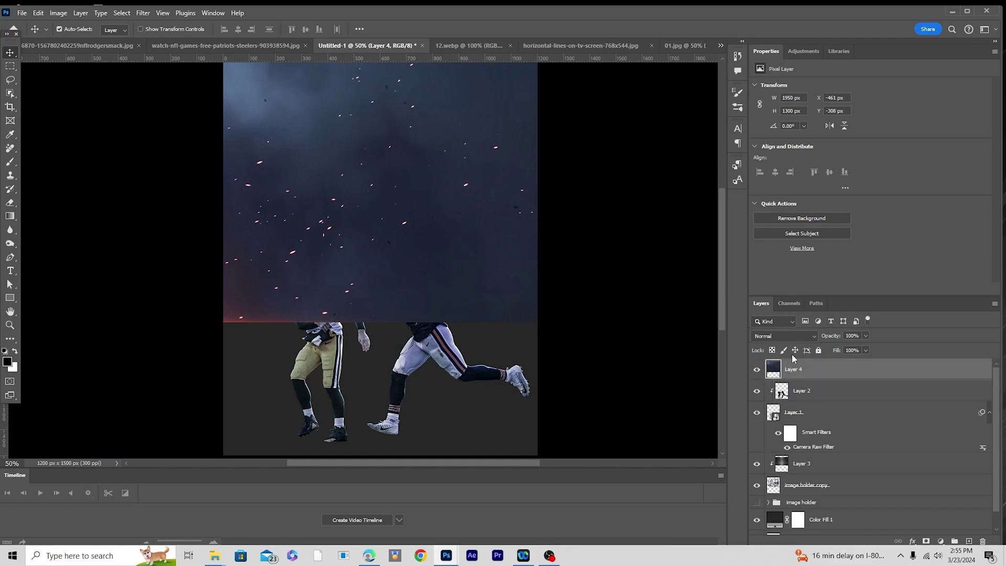
left_click(783, 337)
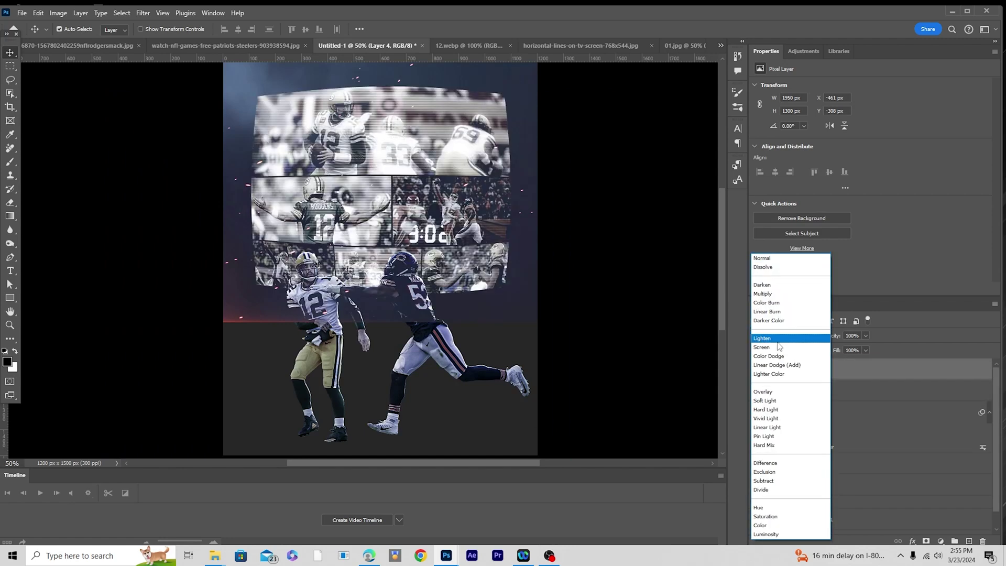
left_click(778, 350)
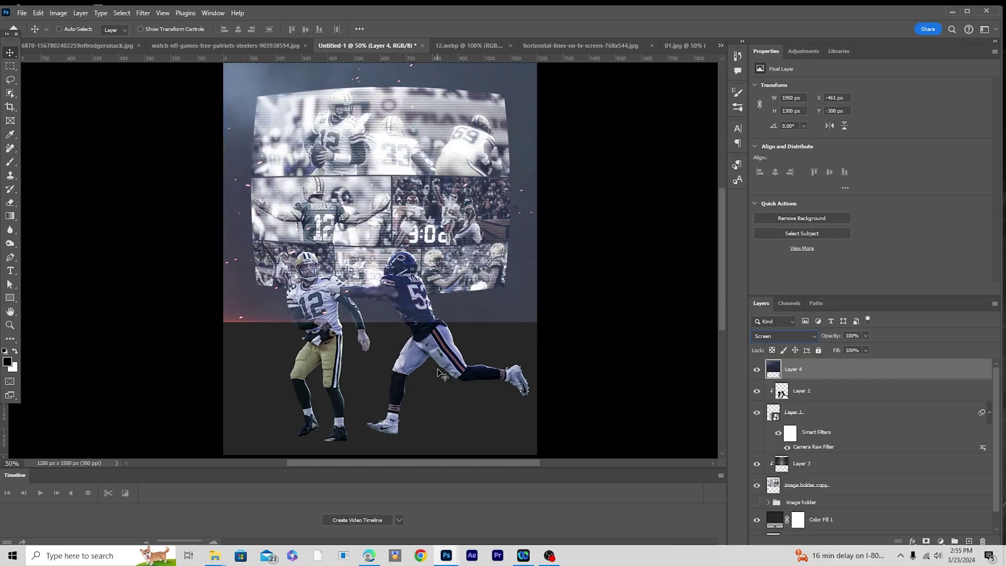
Rotate the ember texture 90° and resize it to about 1295 × 1942 px so it covers the whole poster
key("ctrl+minus")
key("ctrl+t")
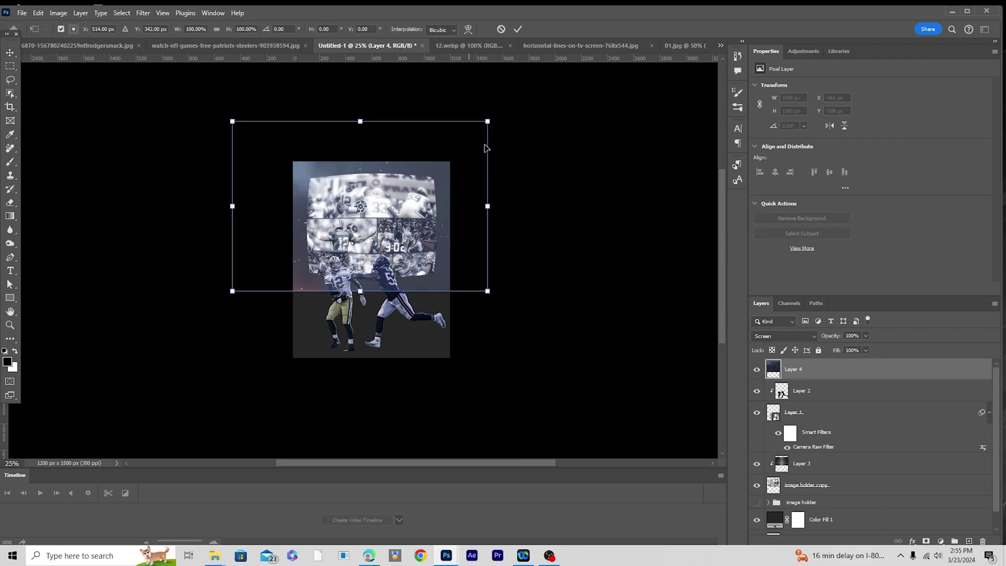
left_click_drag(521, 106, 460, 353)
left_click_drag(422, 290, 440, 337)
left_click_drag(478, 100, 468, 118)
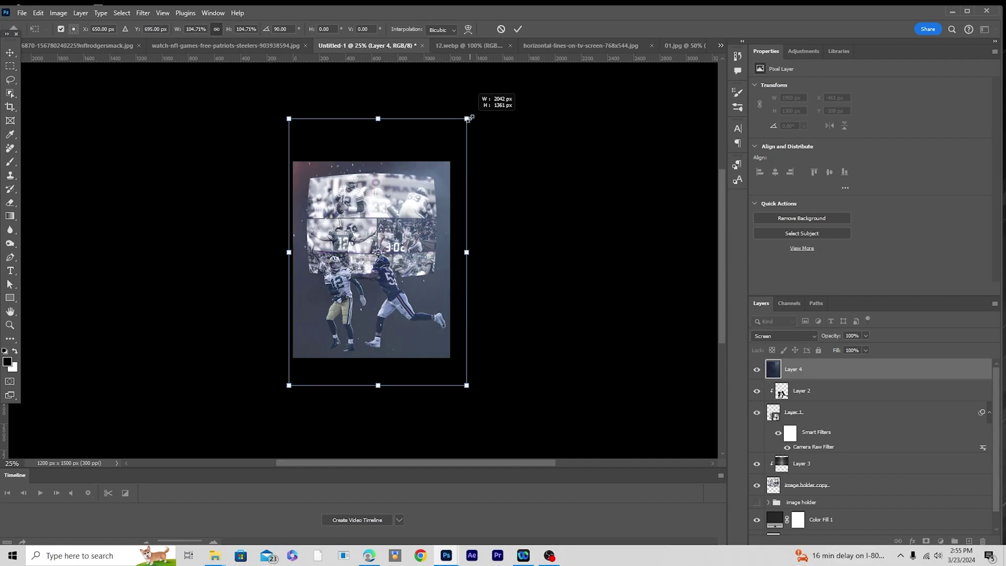
left_click_drag(423, 215, 422, 223)
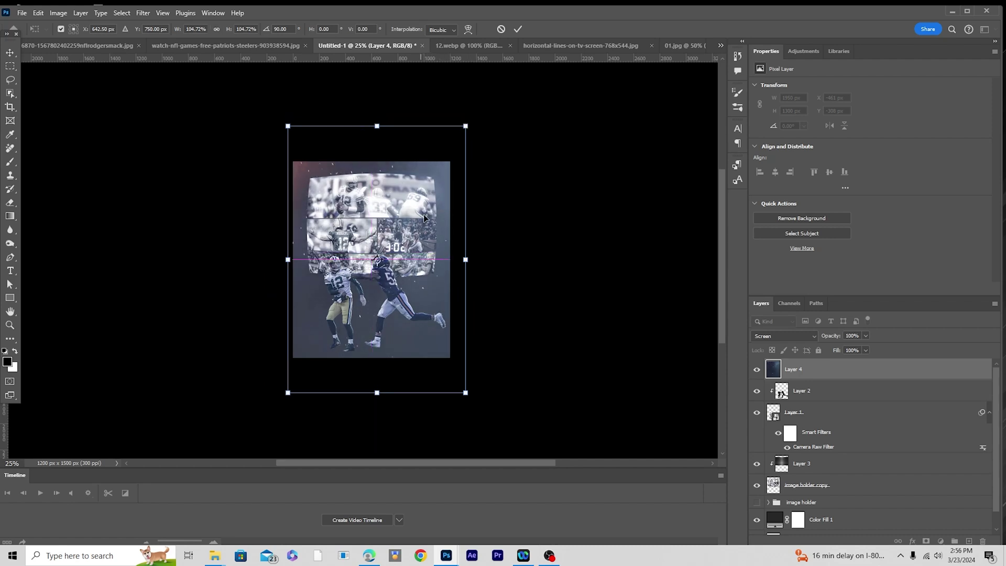
left_click_drag(466, 126, 462, 132)
left_click_drag(423, 225, 416, 224)
key("Return")
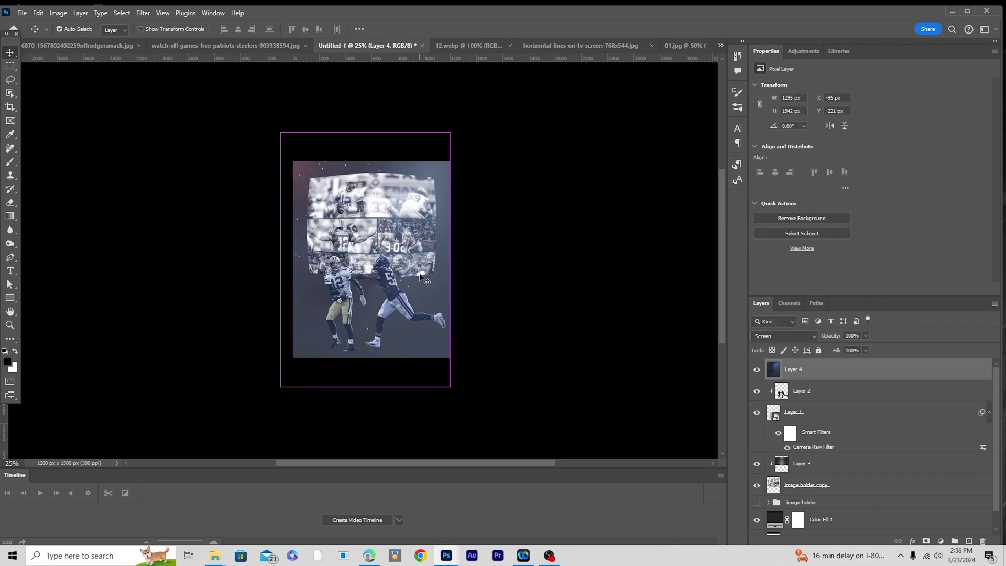
Add a new layer directly above the TV-lines layer and below the players
key("ctrl+plus")
key("ctrl+plus")
key("ctrl+plus")
scroll(404, 319, "down", 2)
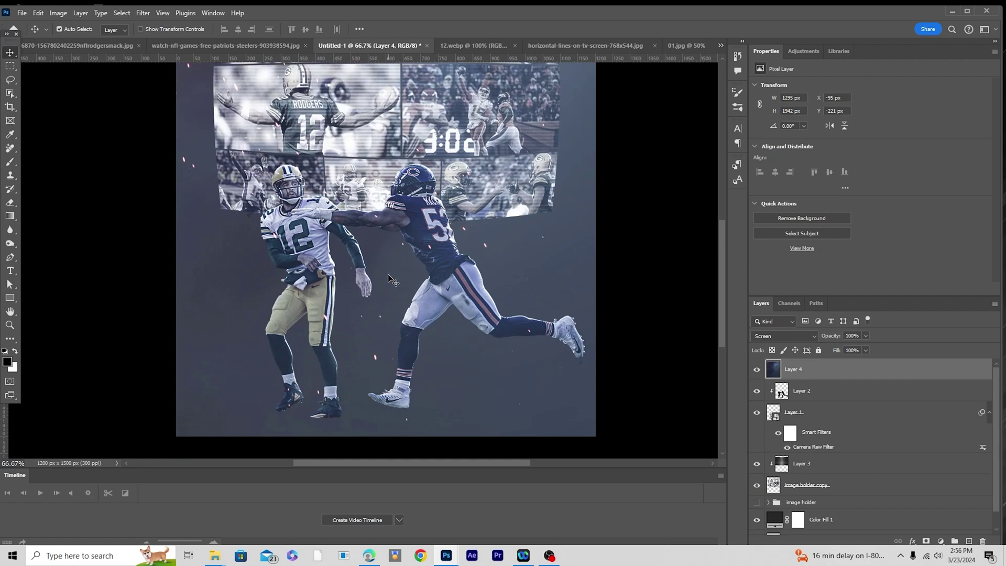
scroll(391, 279, "down", 1)
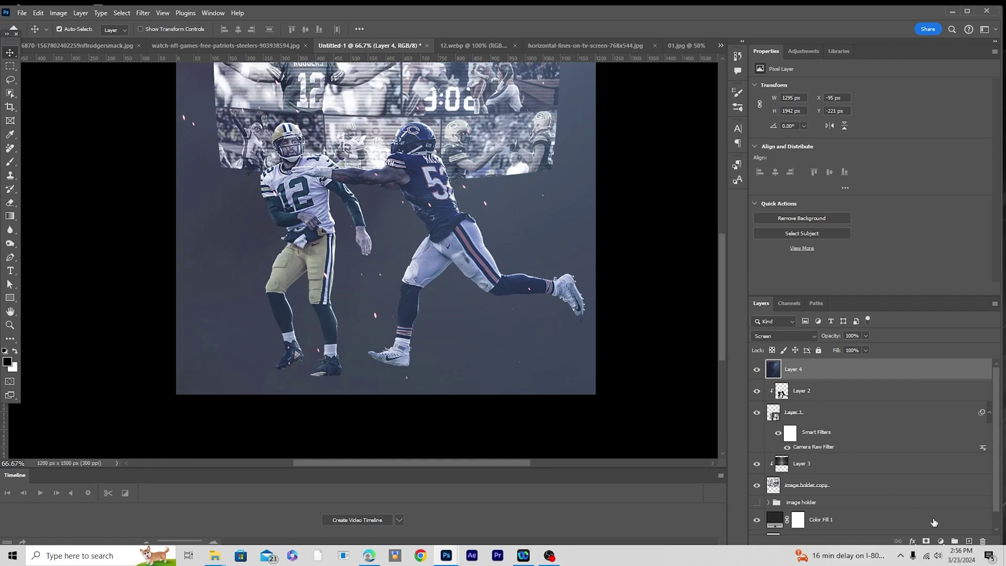
left_click(790, 401)
left_click(767, 448)
left_click(783, 464)
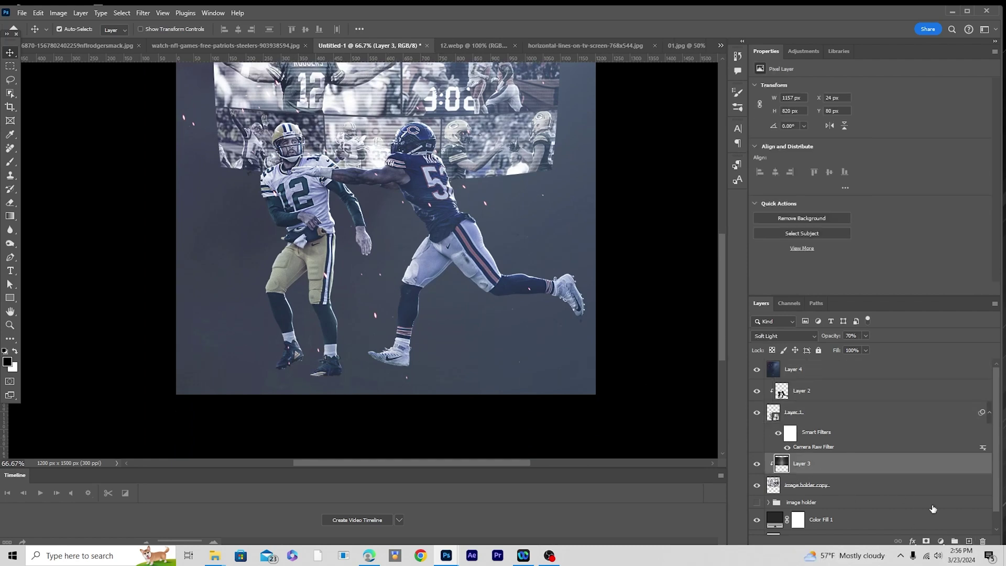
left_click(963, 542)
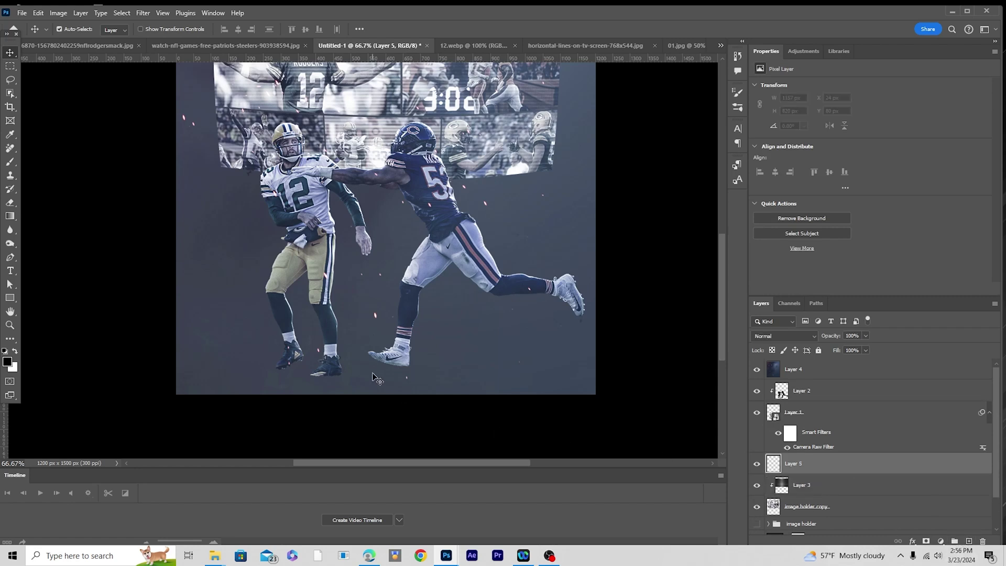
Paint a soft black spot at the planted foot of the player in the navy jersey with a 300 px brush
key("b")
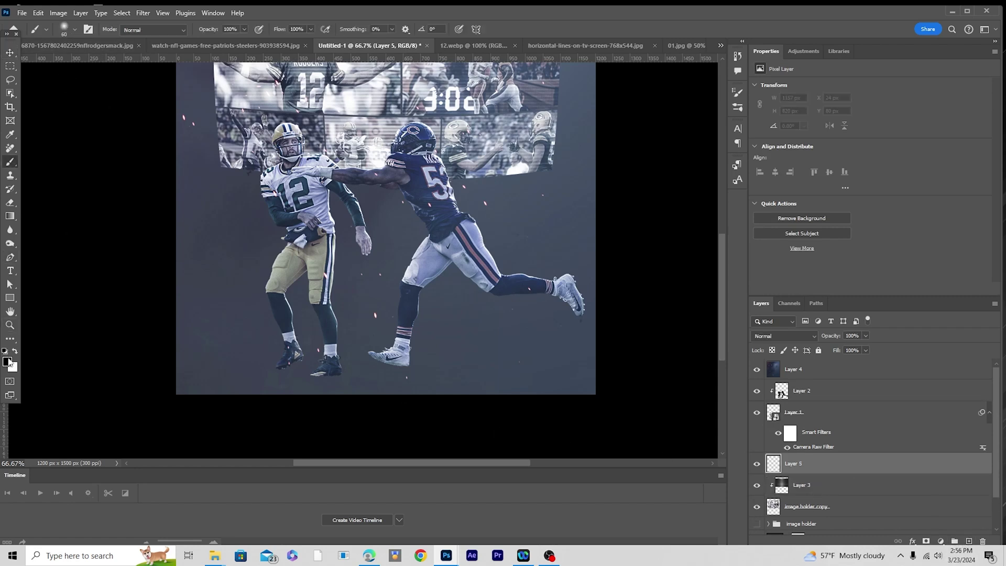
key("bracketright")
key("bracketright")
key("bracketright")
key("bracketright")
key("bracketright")
key("bracketright")
key("bracketright")
key("bracketright")
key("bracketright")
key("bracketright")
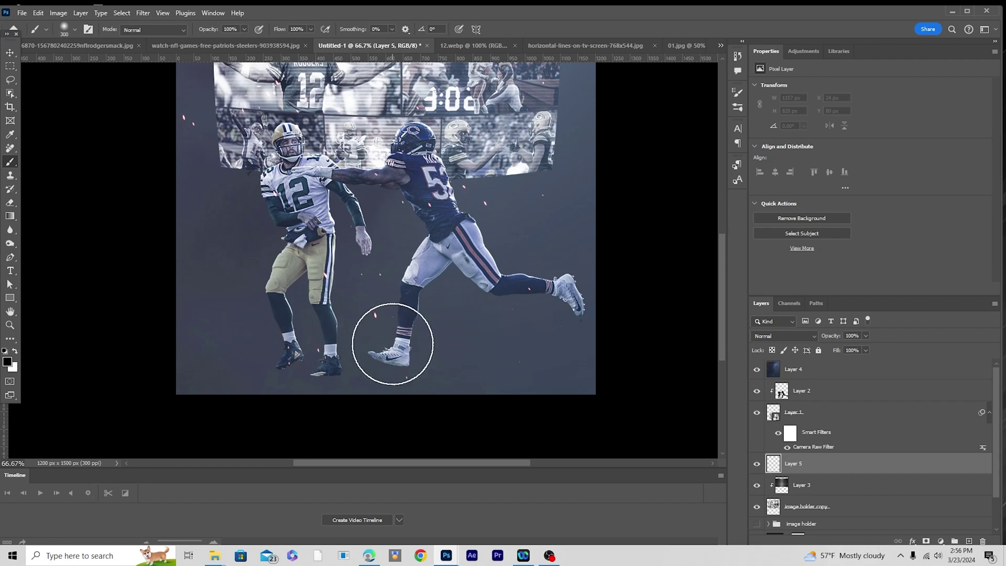
left_click(393, 344)
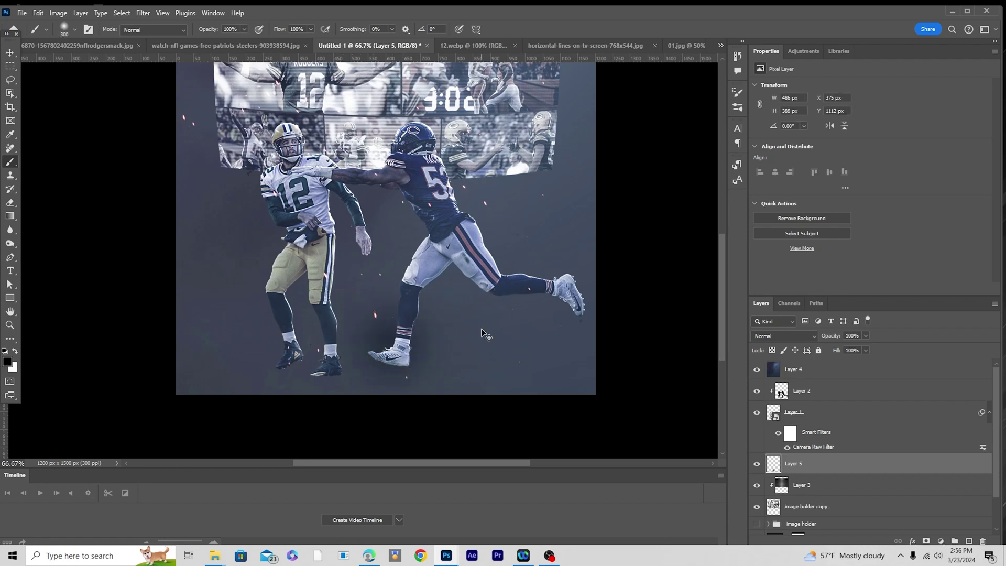
Flatten the black spot to about 481 × 85 px and position it as a ground shadow beneath the planted foot
key("ctrl+t")
left_click_drag(389, 261, 425, 365)
key("Down")
key("Down")
key("Up")
key("Return")
Paint a soft black spot on a new layer at the feet of the player in the white jersey
key("b")
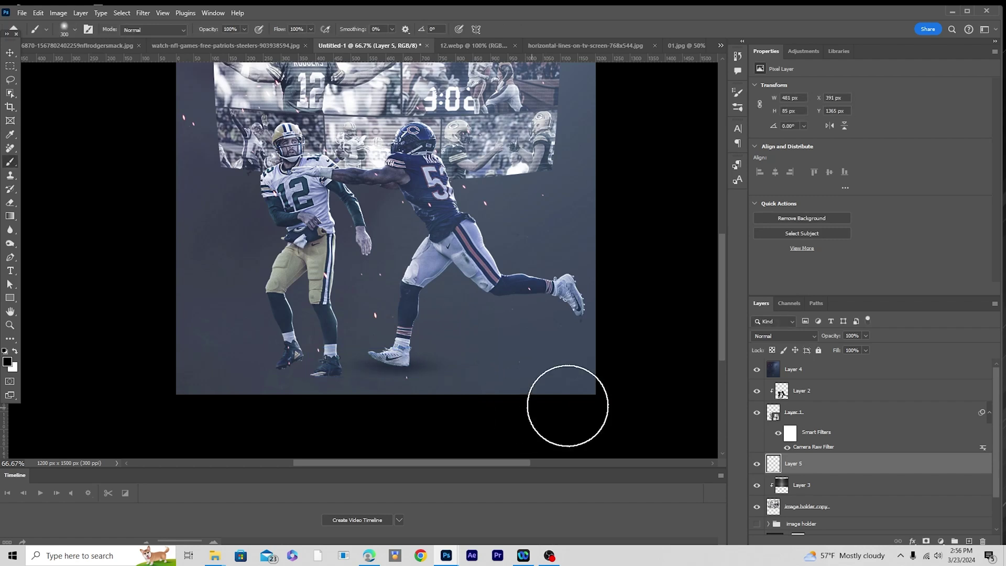
left_click(970, 542)
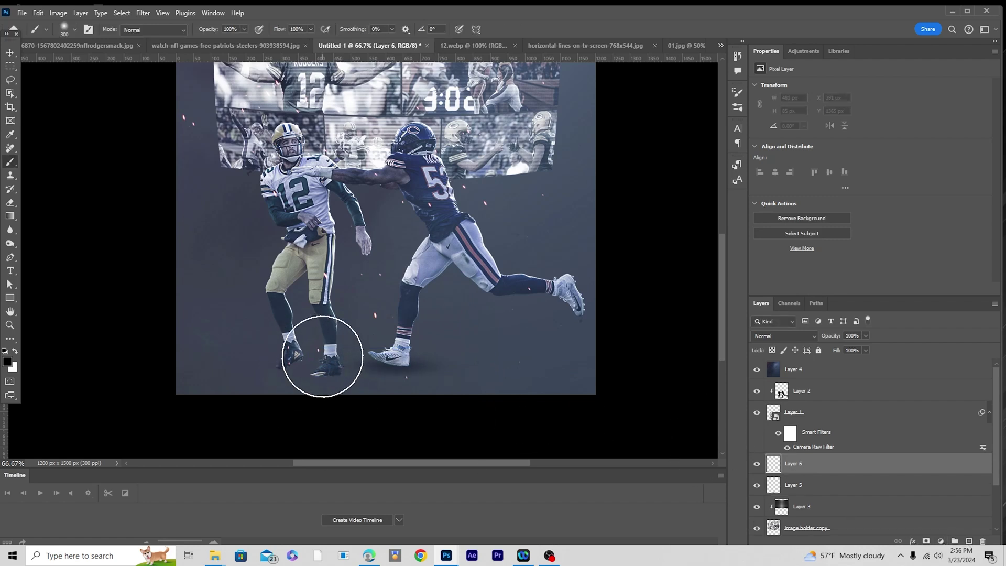
left_click_drag(323, 357, 329, 363)
Flatten the new black spot to about 480 × 50 px as a ground shadow beneath the white-jersey player's feet
key("ctrl+t")
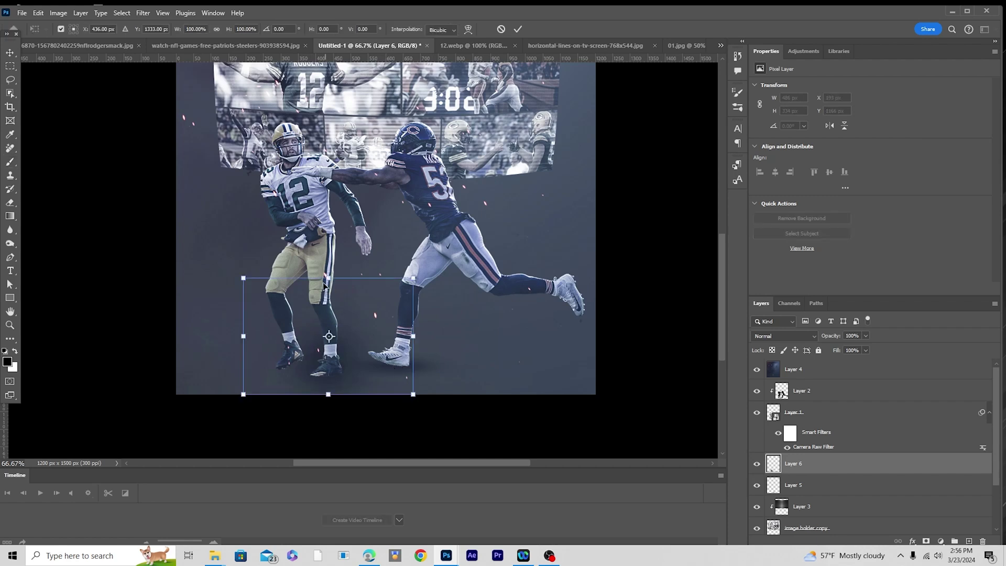
left_click_drag(326, 279, 361, 376)
key("Return")
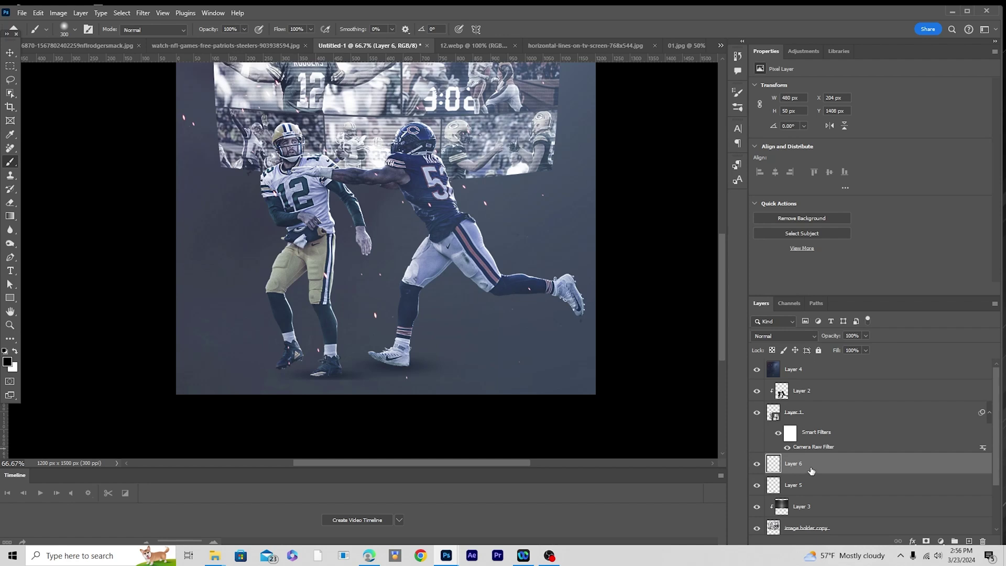
Add a new layer between the players' clipped grading layer and the ember texture
left_click(799, 377)
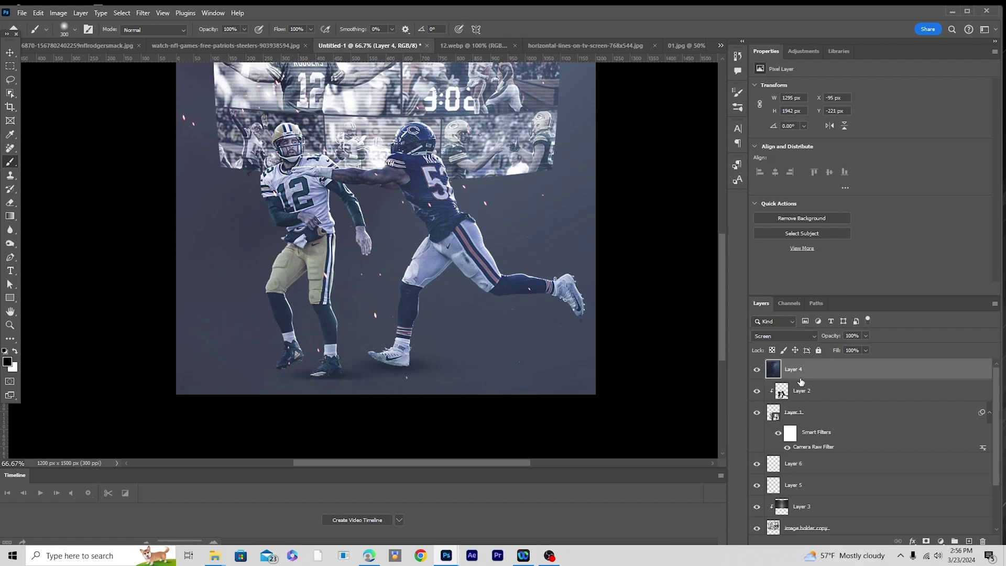
left_click(781, 394)
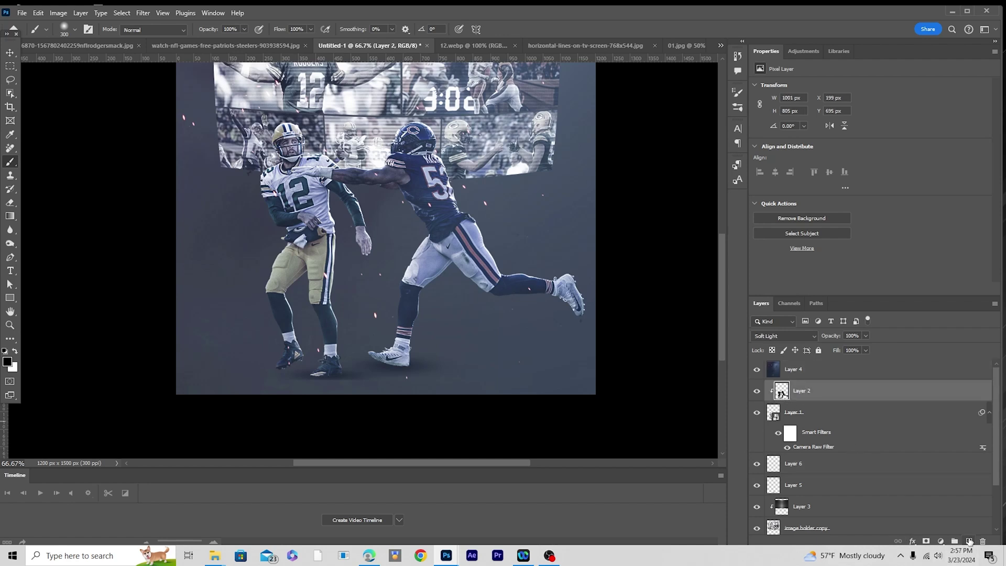
key("ctrl+alt+shift+n")
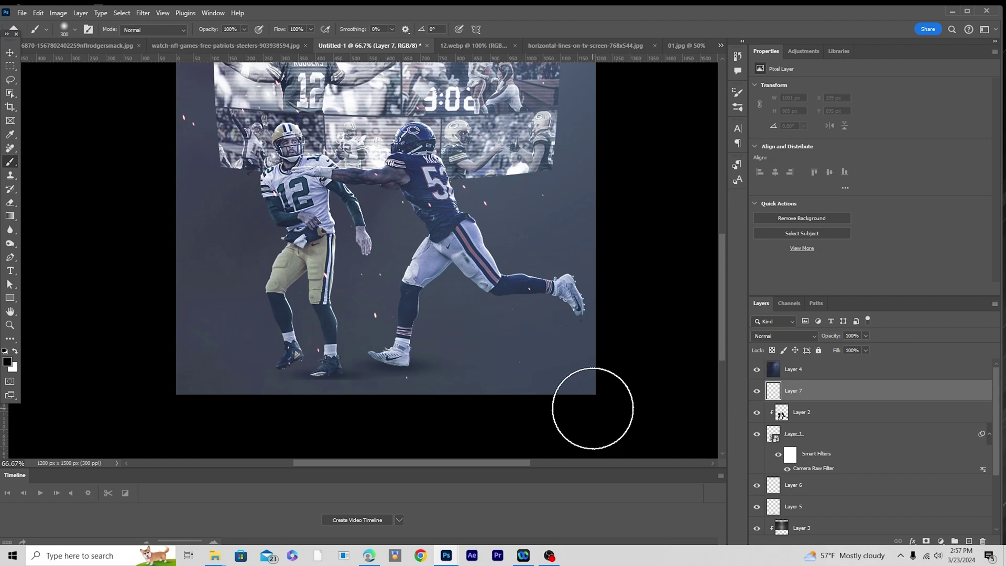
Paint soft black shading around the poster's lower edges with an 800 px brush and reduce the layer's opacity to 41%
key("bracketright")
key("bracketright")
key("bracketright")
key("bracketright")
key("bracketright")
mouse_move(573, 438)
left_mouse_down()
mouse_move(304, 461)
mouse_move(223, 422)
left_mouse_up()
left_click(258, 421)
left_click(107, 254)
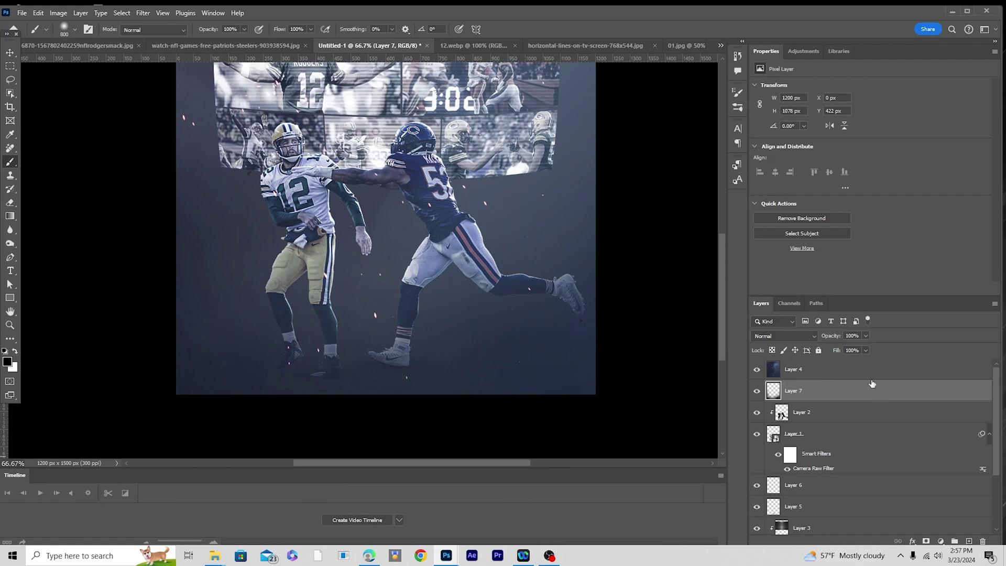
left_click(866, 336)
left_click_drag(869, 348, 848, 350)
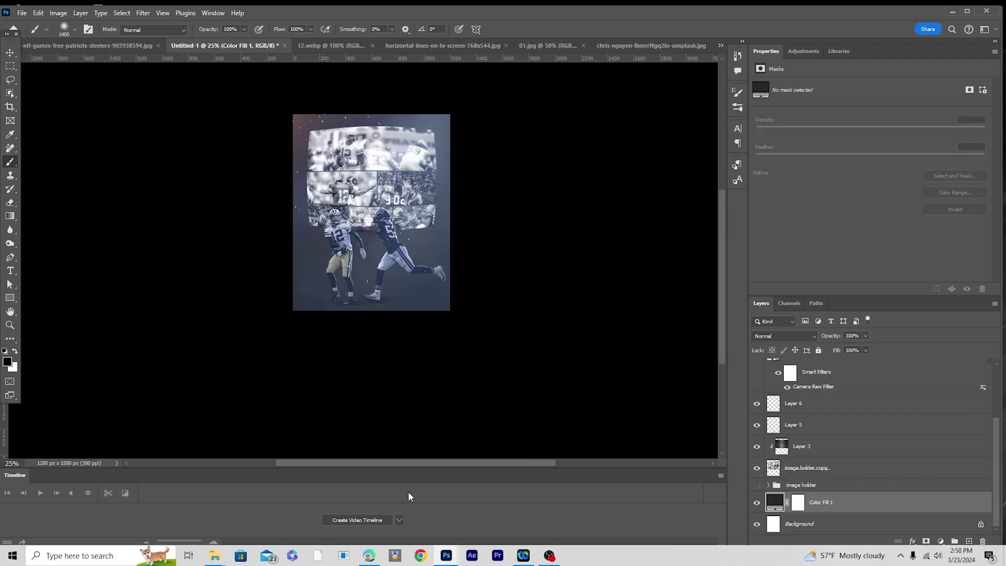
Add a new layer directly above the black edge-shading layer
key("ctrl+plus")
key("ctrl+plus")
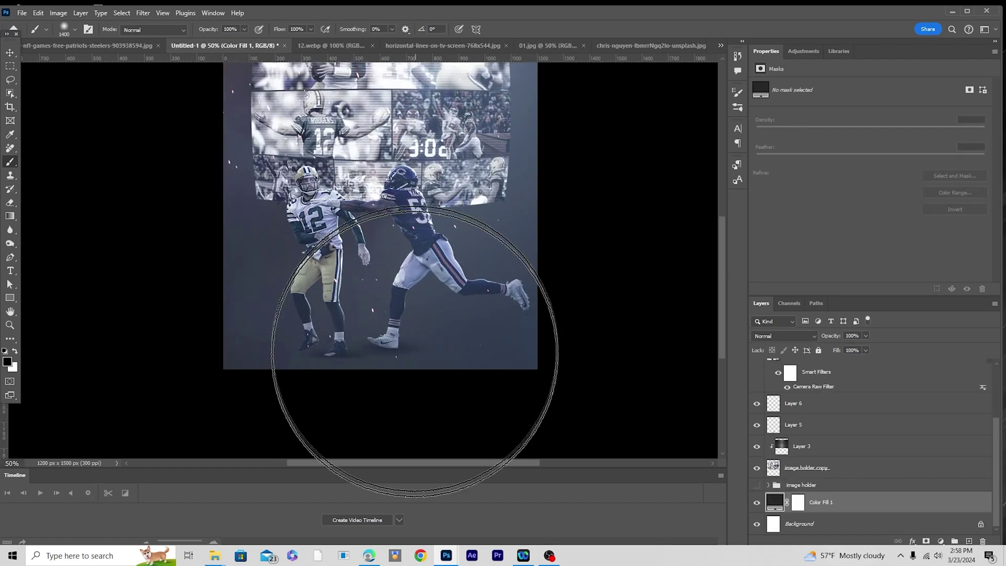
scroll(816, 438, "up", 3)
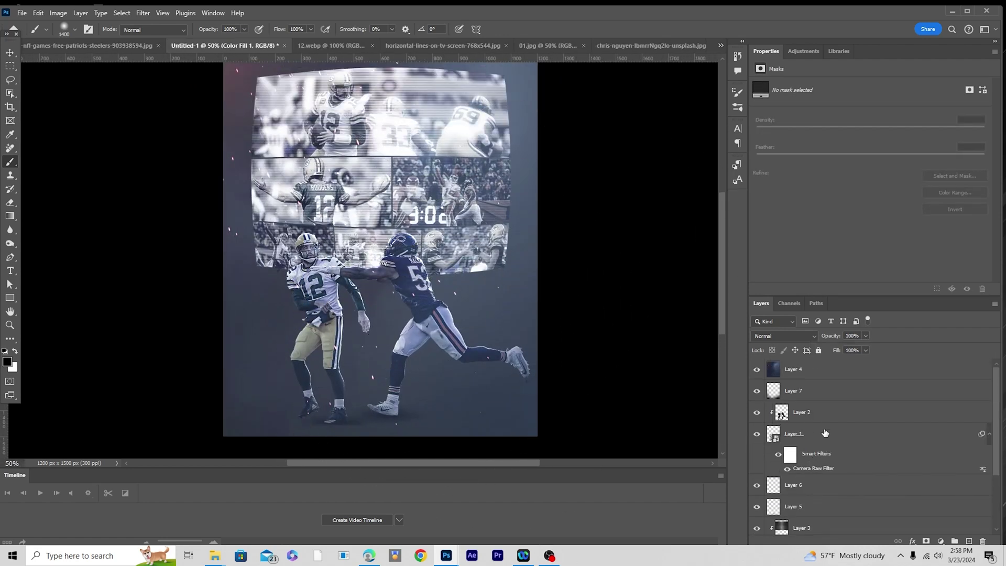
left_click(790, 394)
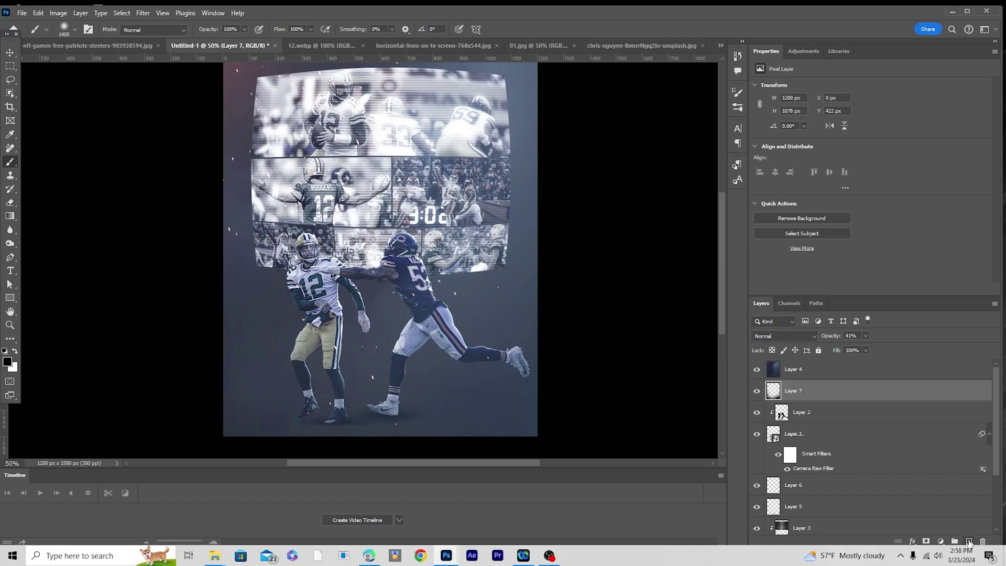
left_click(969, 542)
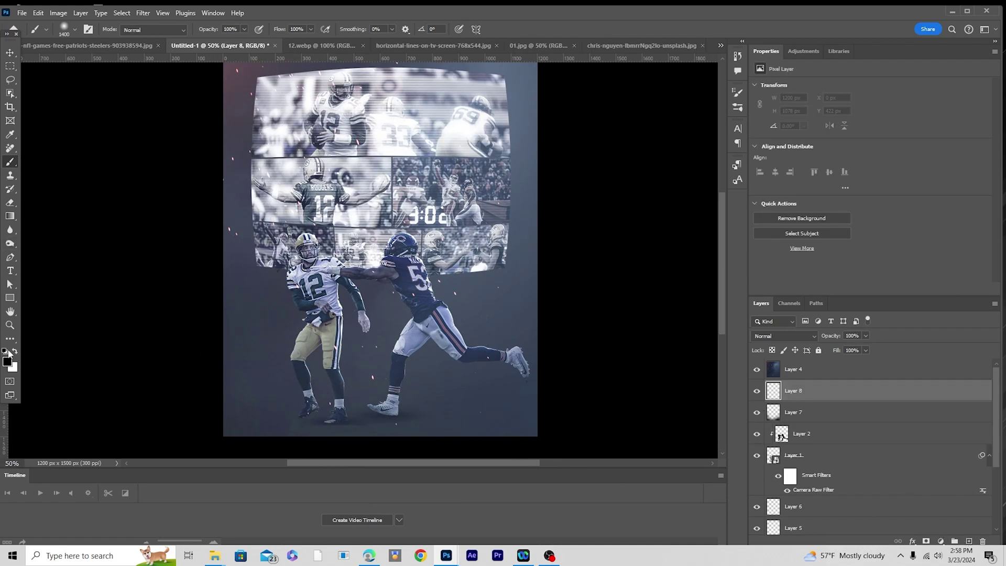
Paint soft white glows over the heads and upper bodies of both players with a 500 px brush
left_click(16, 351)
key("bracketleft")
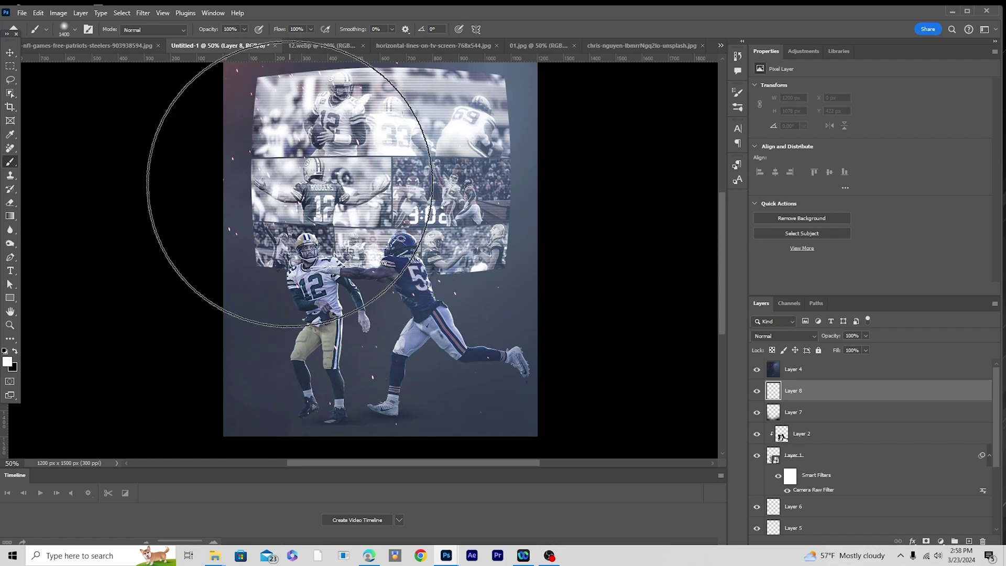
key("bracketleft")
key("bracketleft")
key("bracketleft")
key("bracketleft")
key("bracketleft")
key("bracketleft")
key("bracketleft")
key("bracketleft")
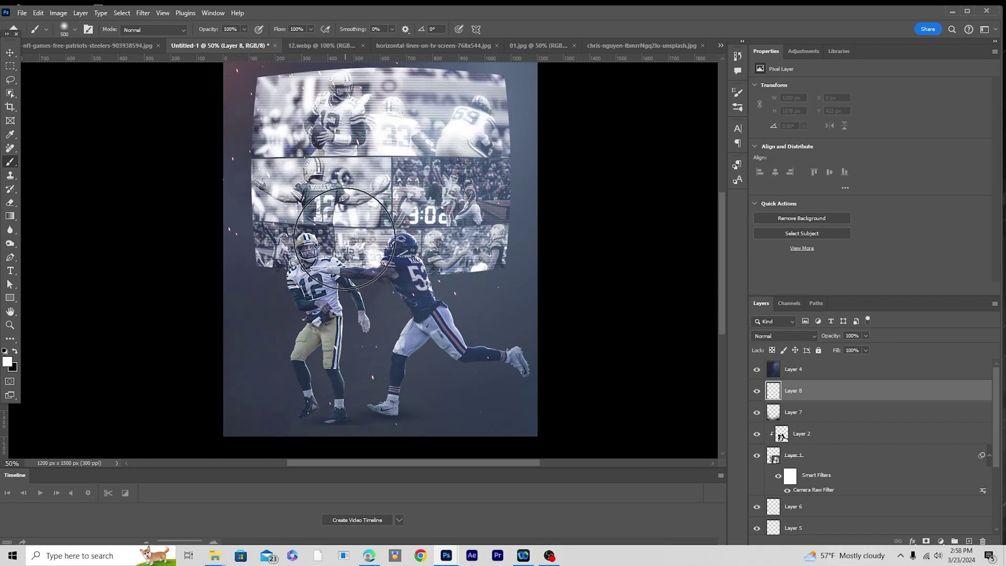
left_click(321, 247)
left_click_drag(313, 273, 435, 241)
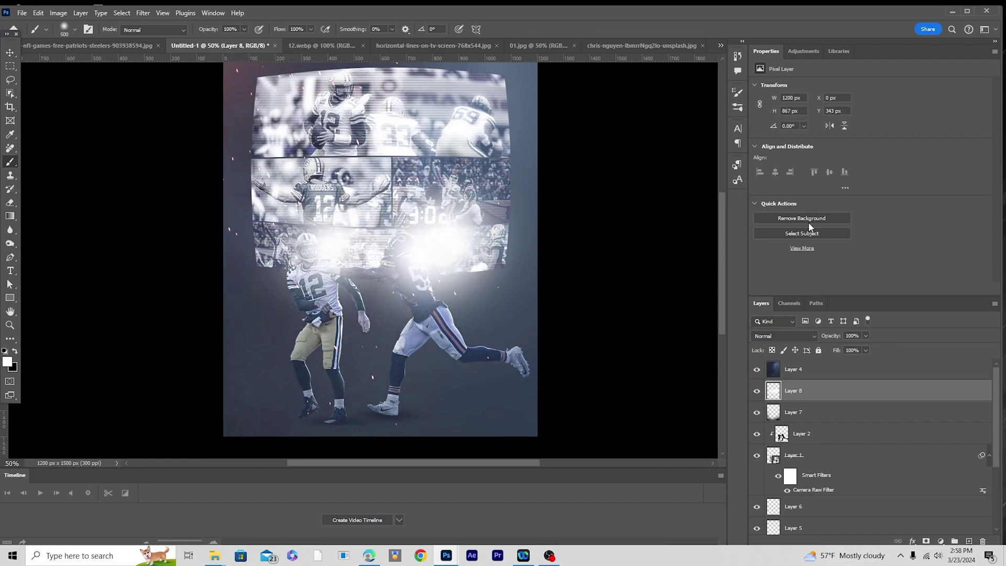
Blend the white glow layer in Soft Light mode at 67% opacity
left_click(811, 338)
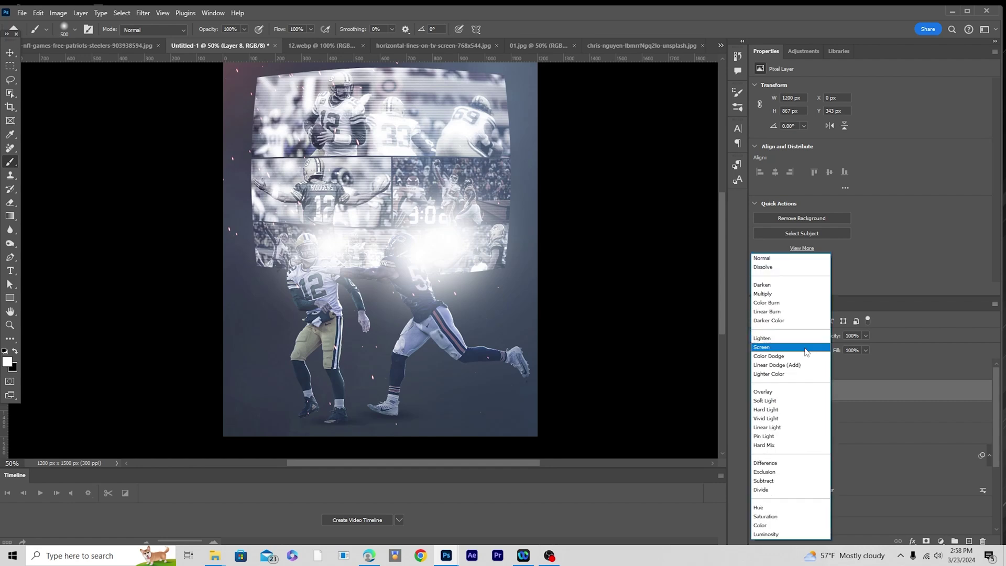
left_click(781, 400)
left_click(867, 336)
left_click_drag(869, 348, 854, 348)
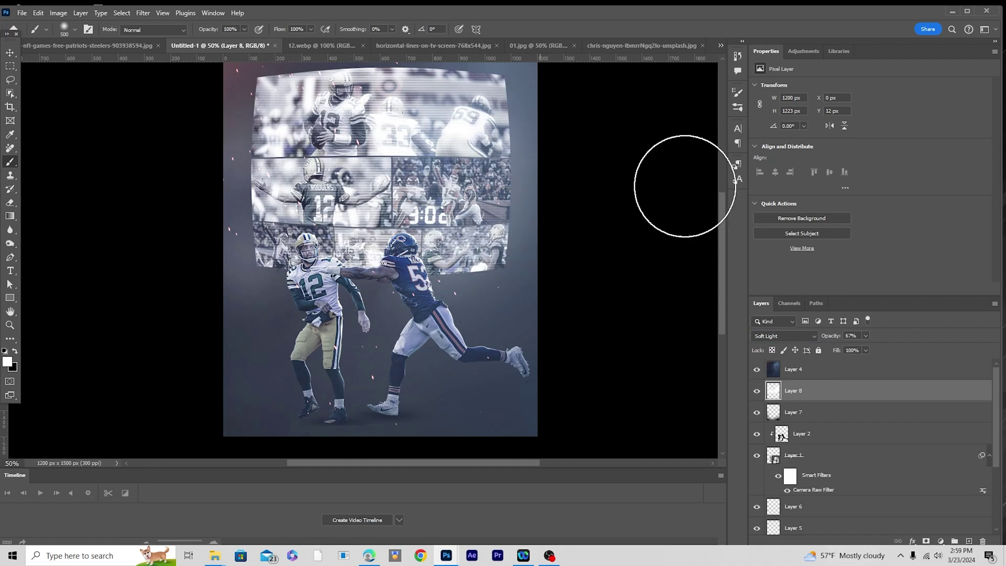
Choose the 1200 px cloud brush and add a new layer directly above the Color Fill 1 background
left_click(74, 30)
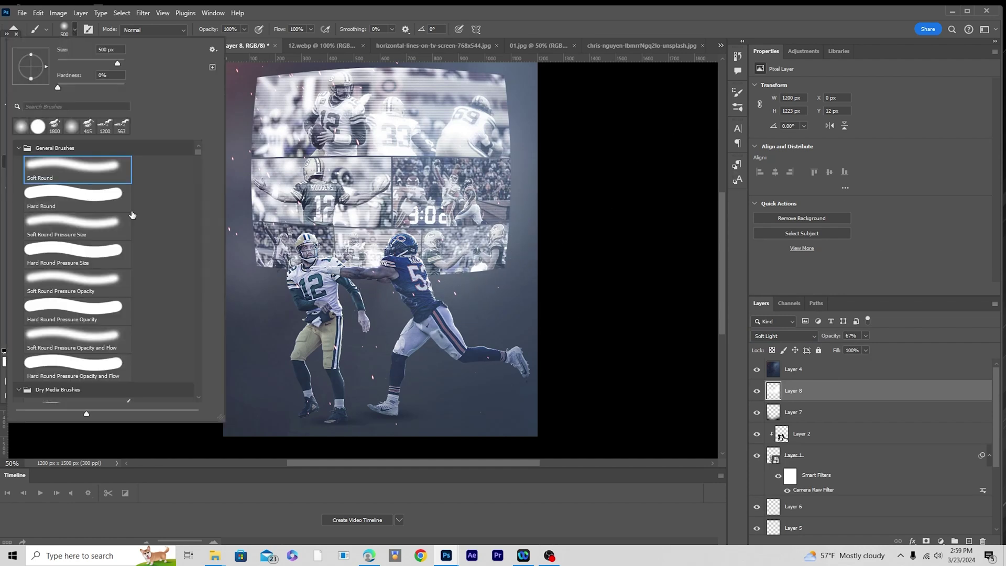
left_click(105, 128)
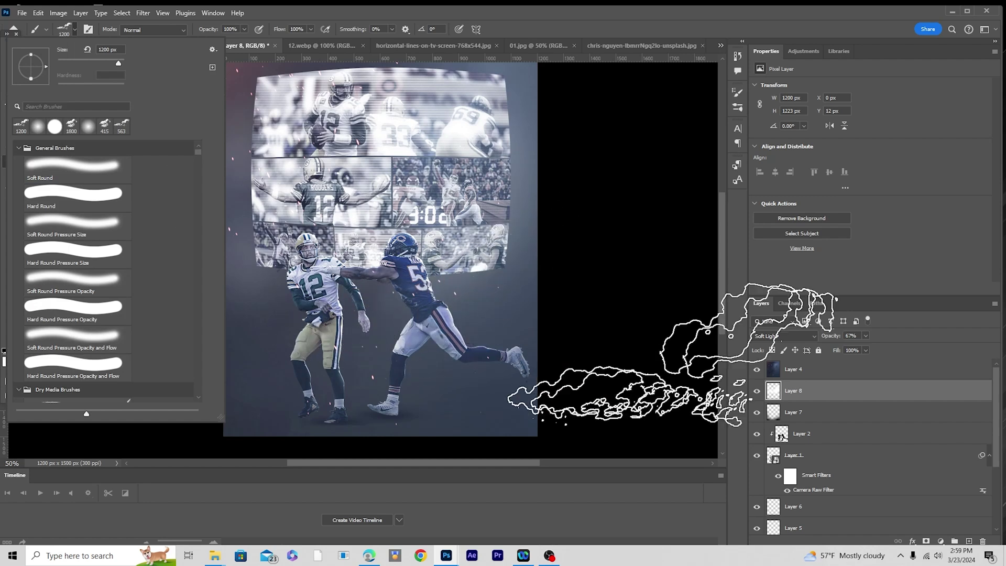
left_click(842, 453)
scroll(835, 469, "down", 5)
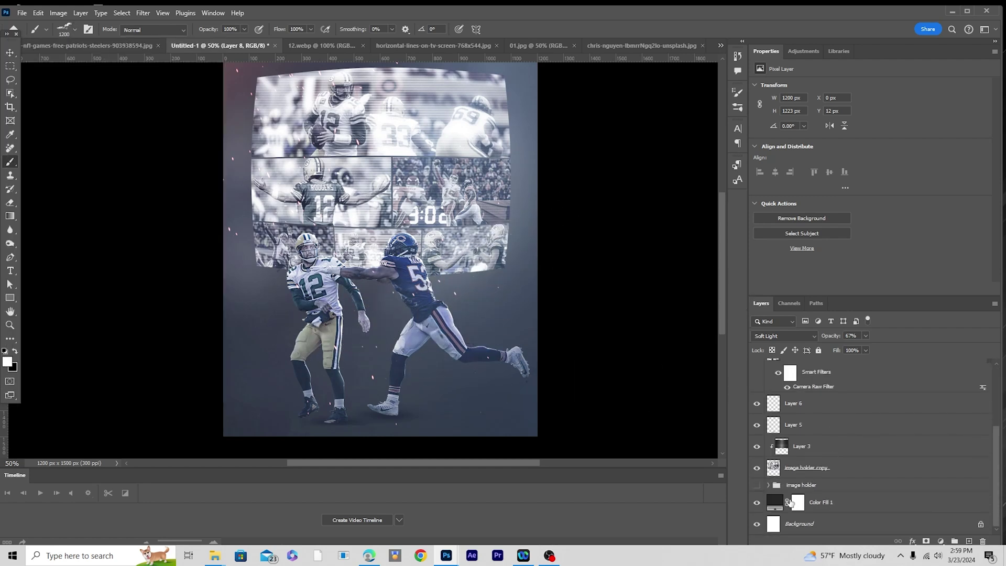
left_click(780, 506)
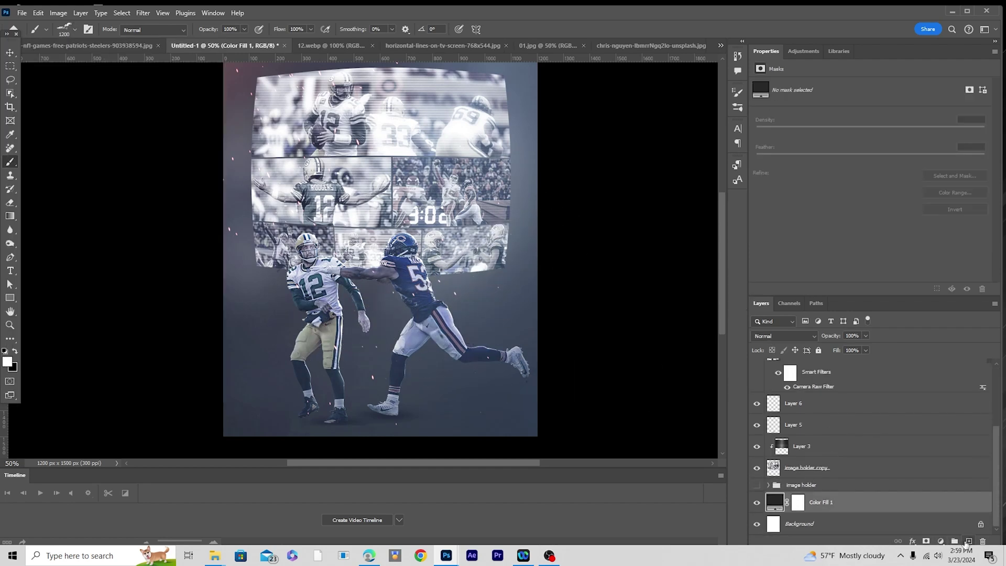
left_click(970, 541)
Stamp white clouds at both side edges of the poster behind the collage and lower the layer's opacity to 74%
left_click(158, 336)
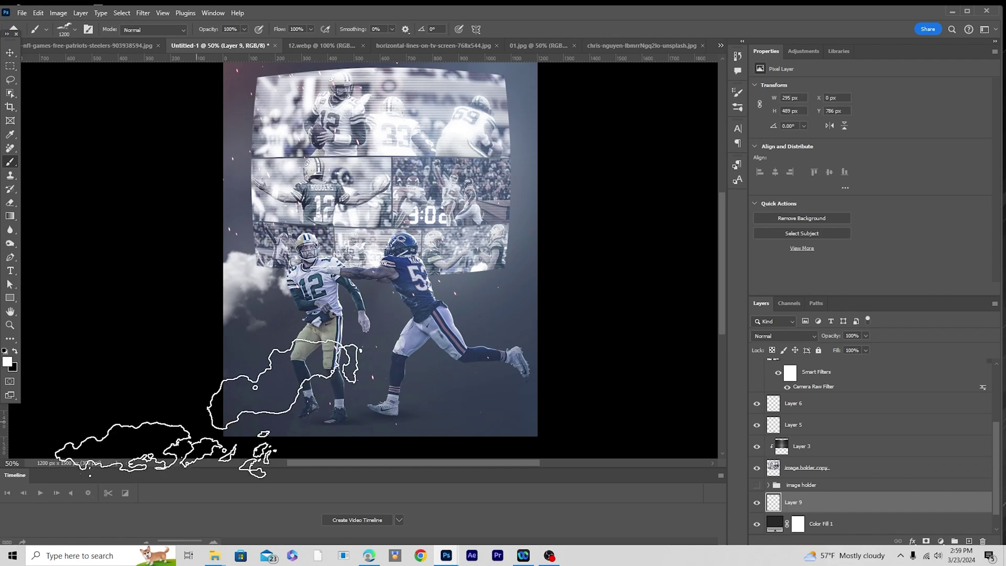
left_click(535, 237)
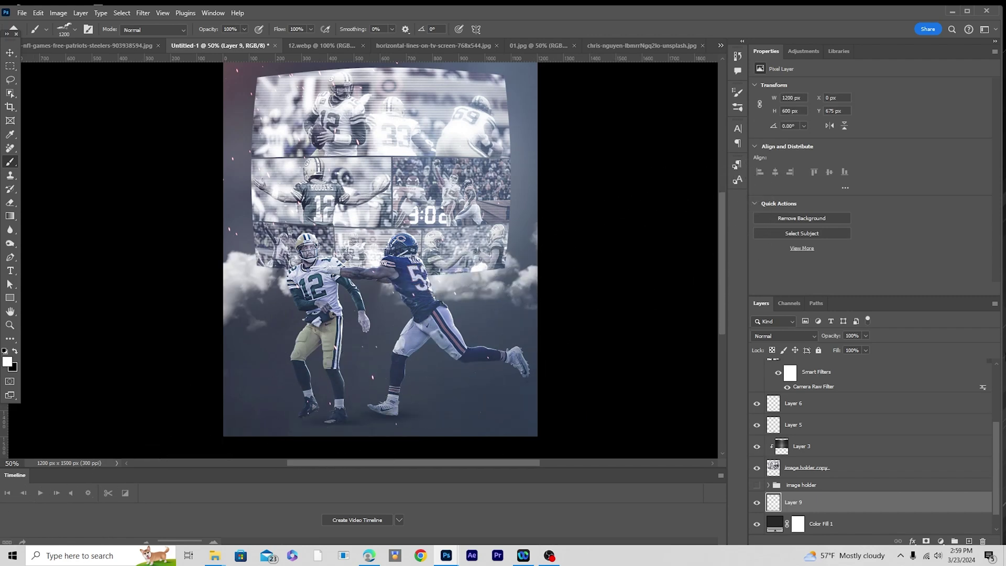
left_click(866, 338)
Add another new layer directly above the white glow layer, beneath the ember texture
scroll(810, 458, "up", 4)
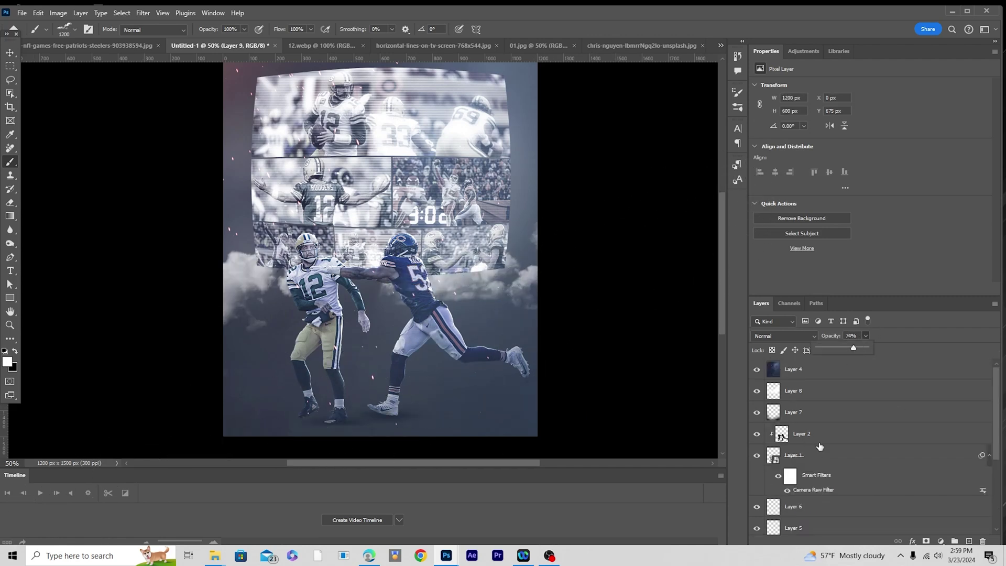
left_click(797, 379)
left_click(796, 394)
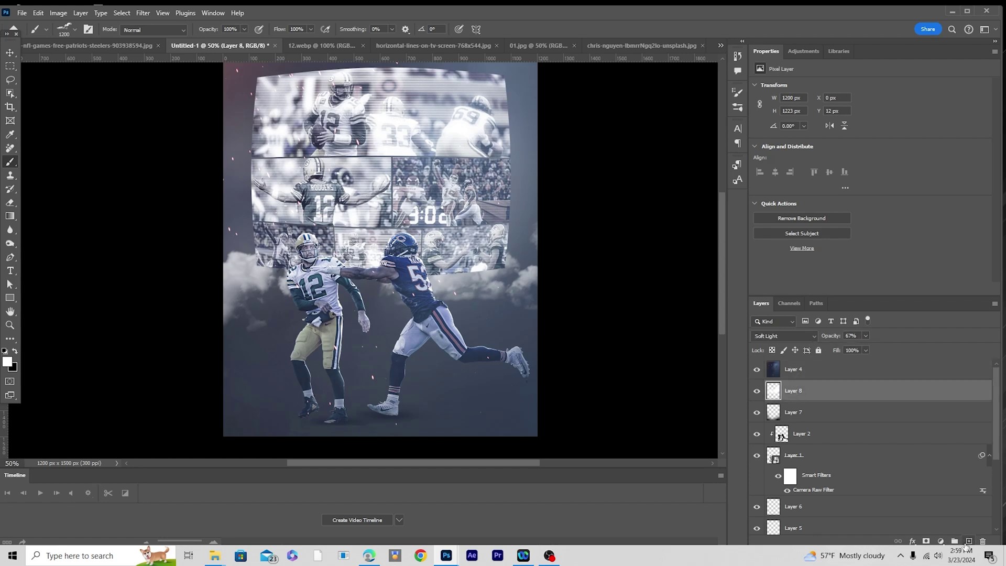
left_click(970, 542)
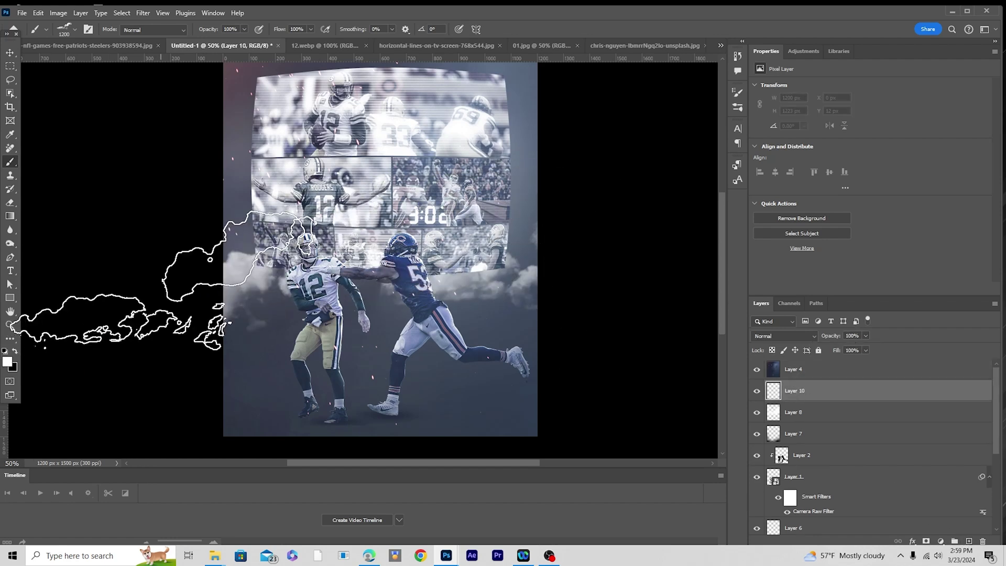
Stamp white clouds over both sides of the collage's lower part and blend the layer in Soft Light mode
left_click(162, 281)
left_click(561, 192)
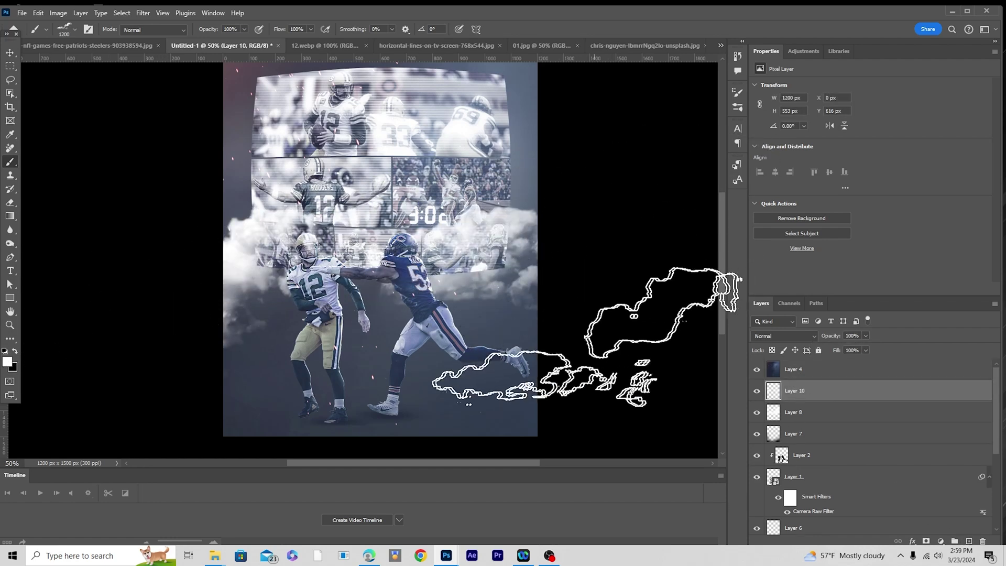
left_click(817, 339)
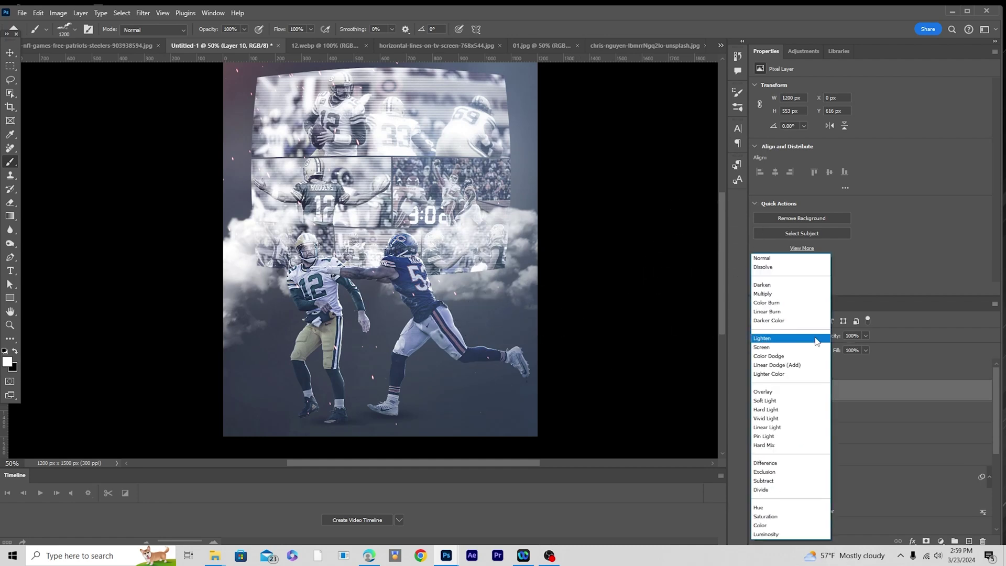
left_click(776, 399)
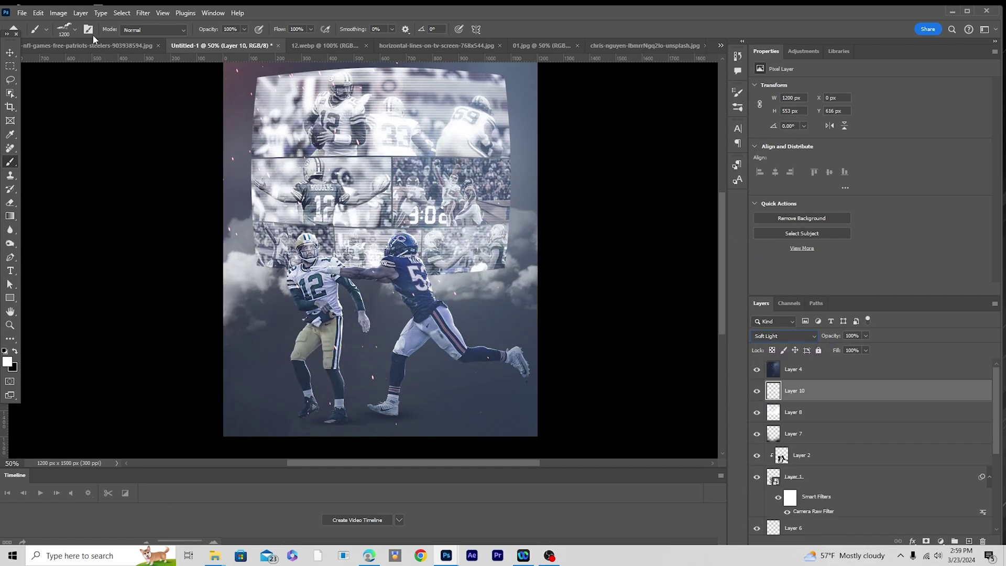
Stamp more clouds along the poster's sides and top edge with the Cloud415 brush enlarged to 1100 px
left_click(75, 30)
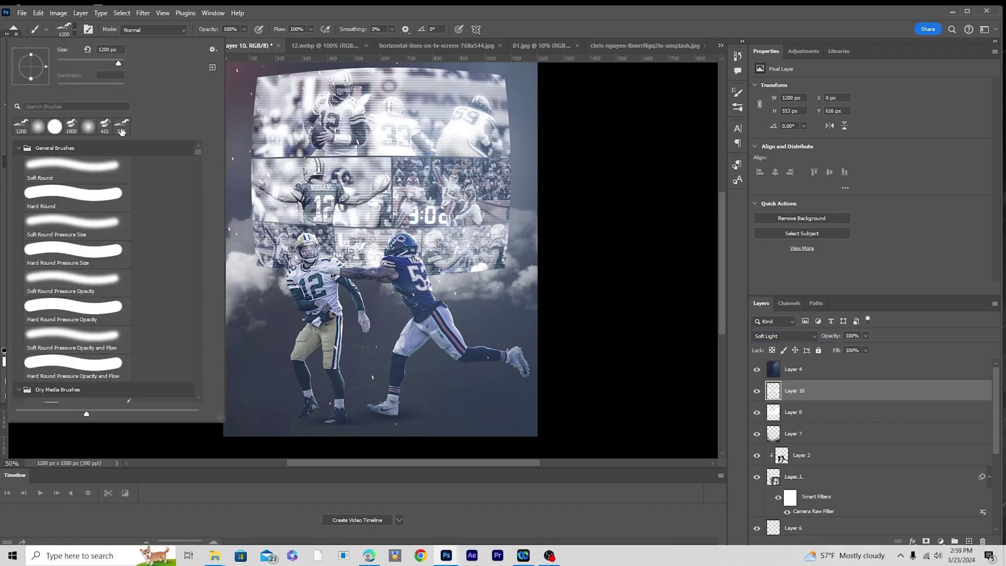
left_click(103, 126)
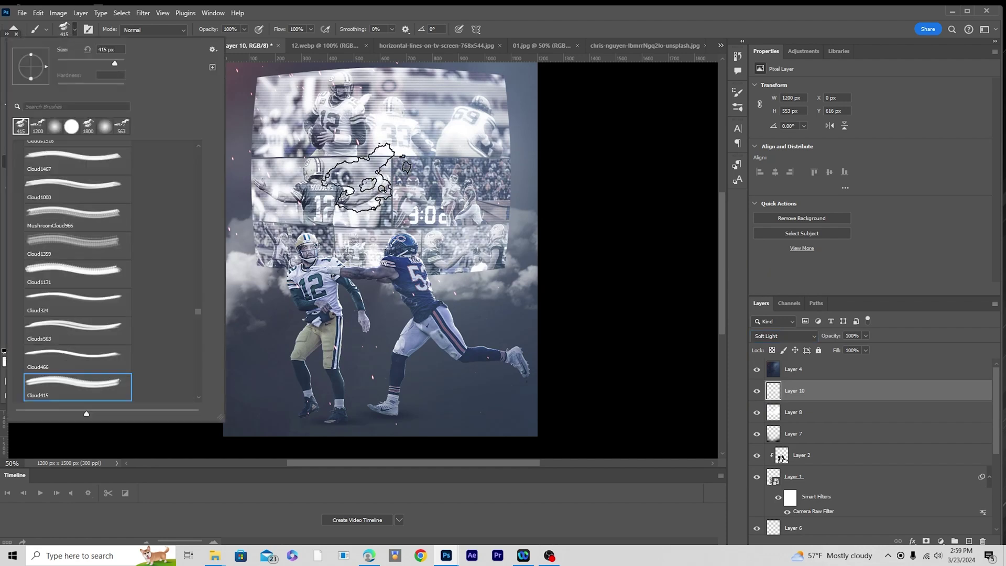
left_click(333, 265)
key("bracketright")
key("bracketright")
key("bracketright")
key("bracketright")
key("bracketright")
key("bracketright")
key("bracketright")
left_click(519, 134)
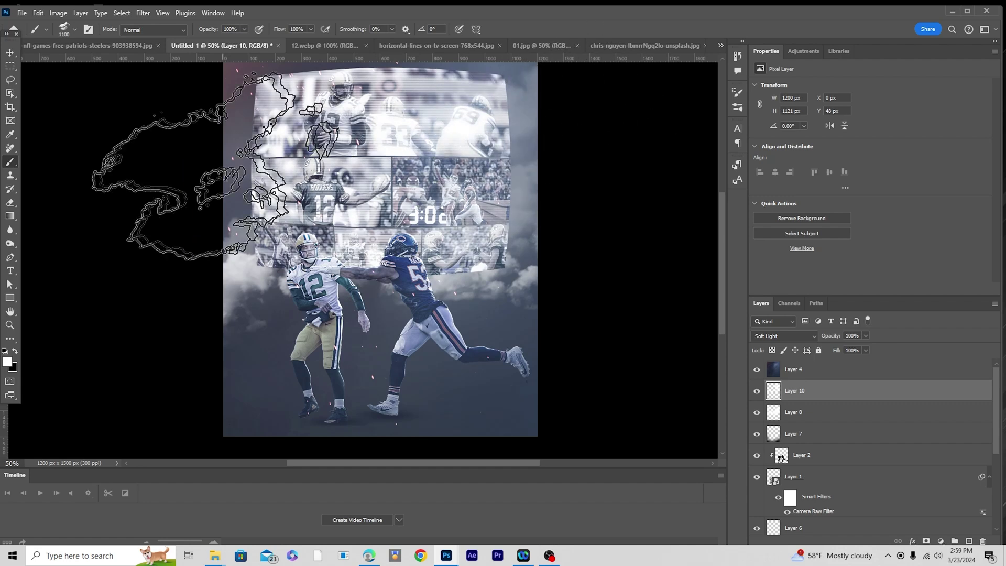
left_click(199, 148)
left_click(193, 311)
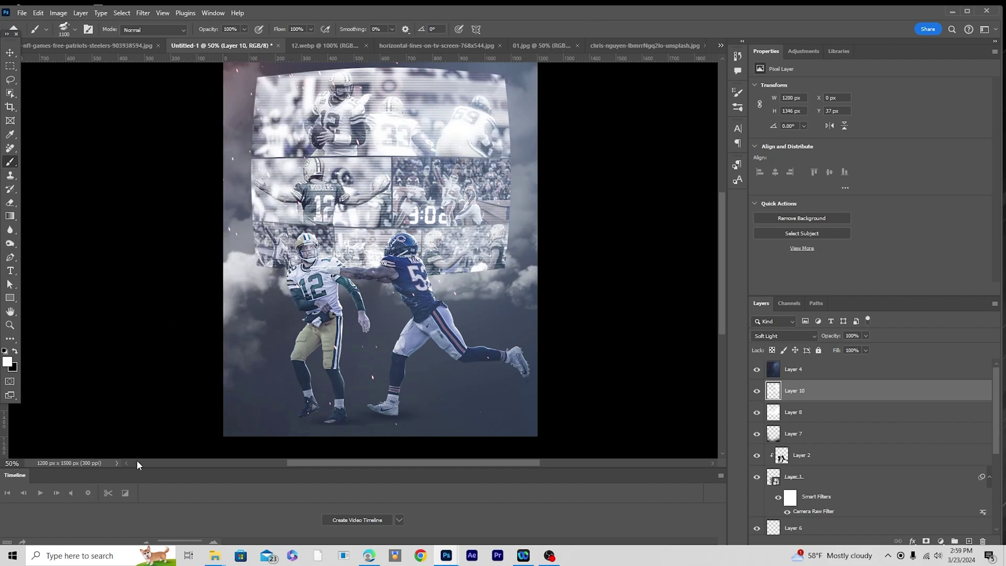
scroll(681, 448, "up", 3)
left_click(415, 99)
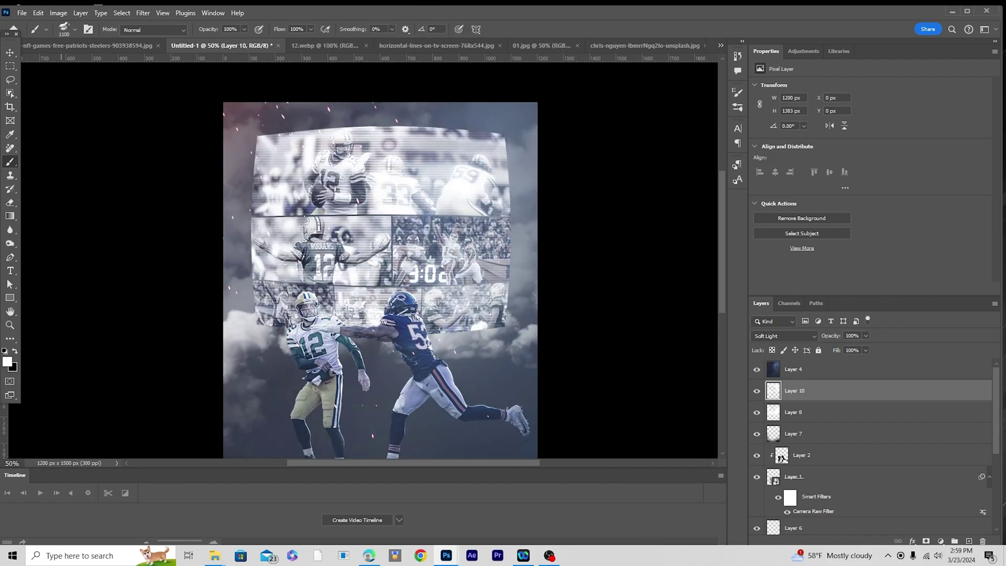
Copy the dark lined texture from OIP (1).jpeg into the poster, directly beneath the ember texture layer
left_click(865, 336)
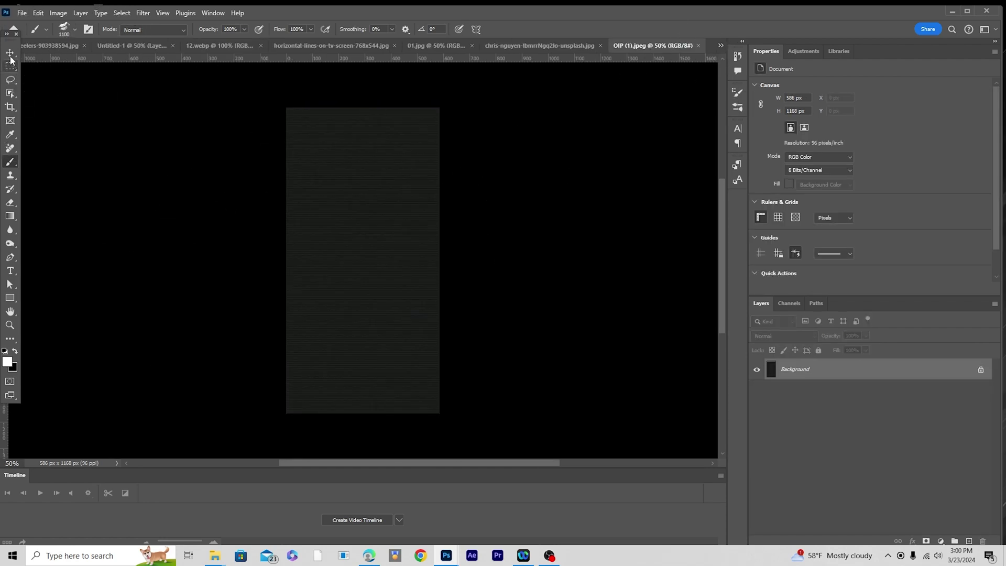
left_click(10, 53)
left_click_drag(362, 237, 434, 205)
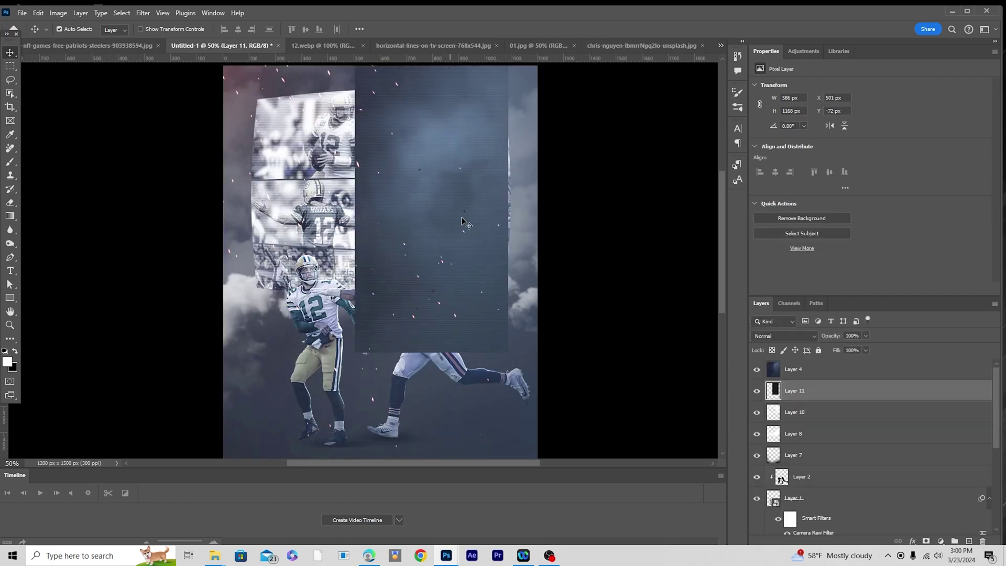
Try Screen blending on the dark lined texture layer and settle on Soft Light
left_click(784, 336)
left_click(786, 344)
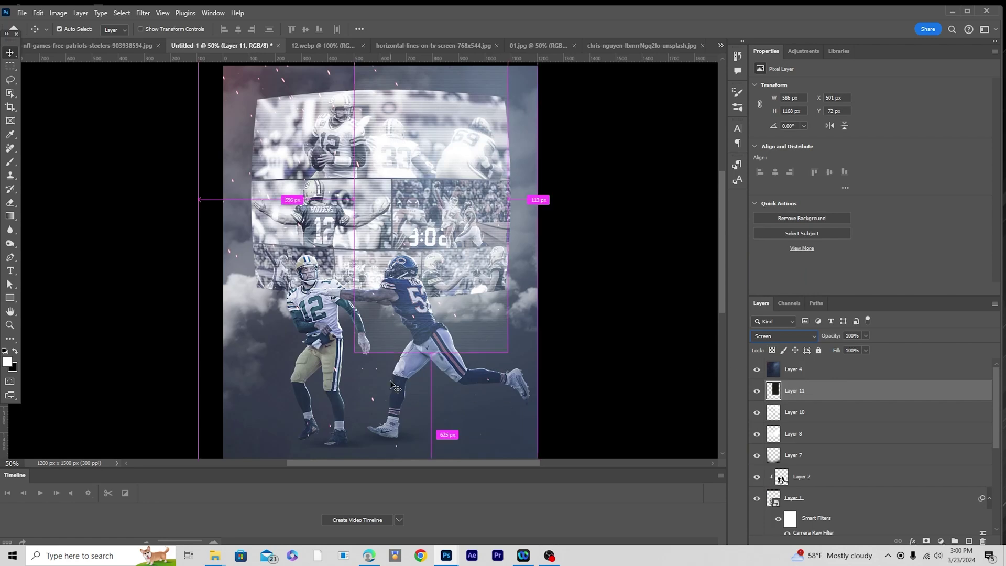
key("ctrl+minus")
key("ctrl+minus")
left_click(775, 336)
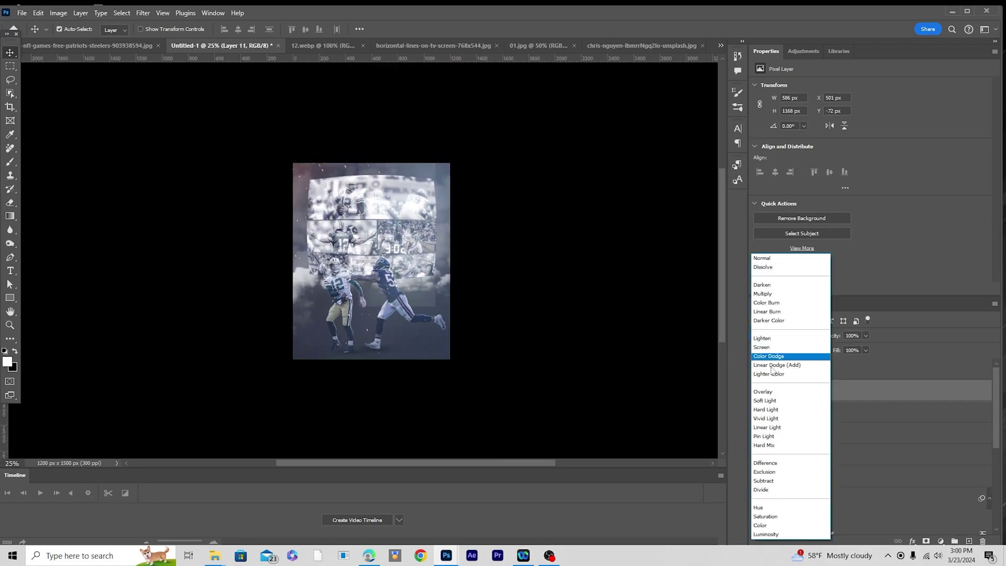
left_click(767, 405)
Scale the lined texture to about 1312 × 2614 px and position it to cover the whole poster
key("ctrl+t")
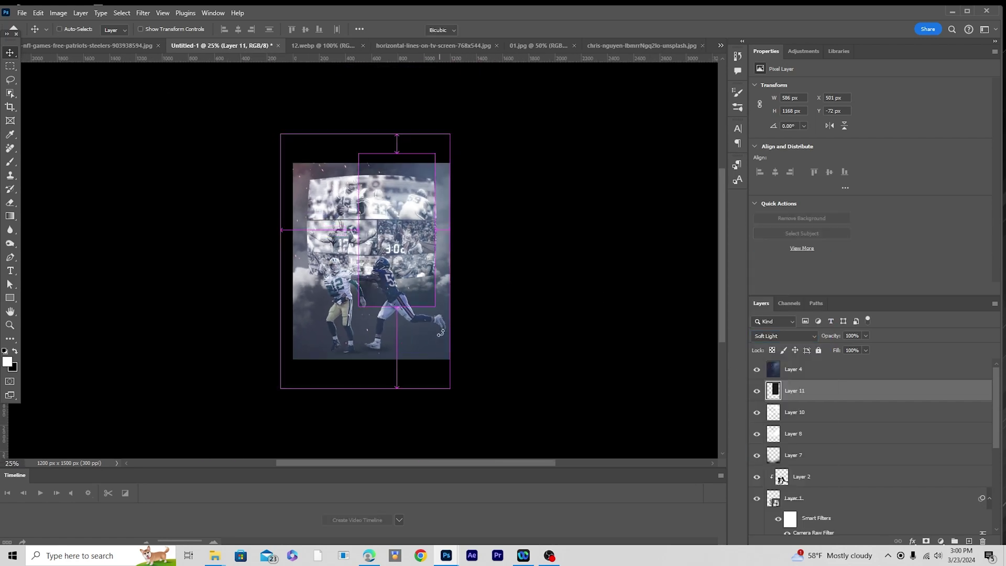
left_click_drag(435, 307, 507, 373)
left_click_drag(465, 301, 440, 315)
left_click_drag(447, 401, 470, 417)
key("Return")
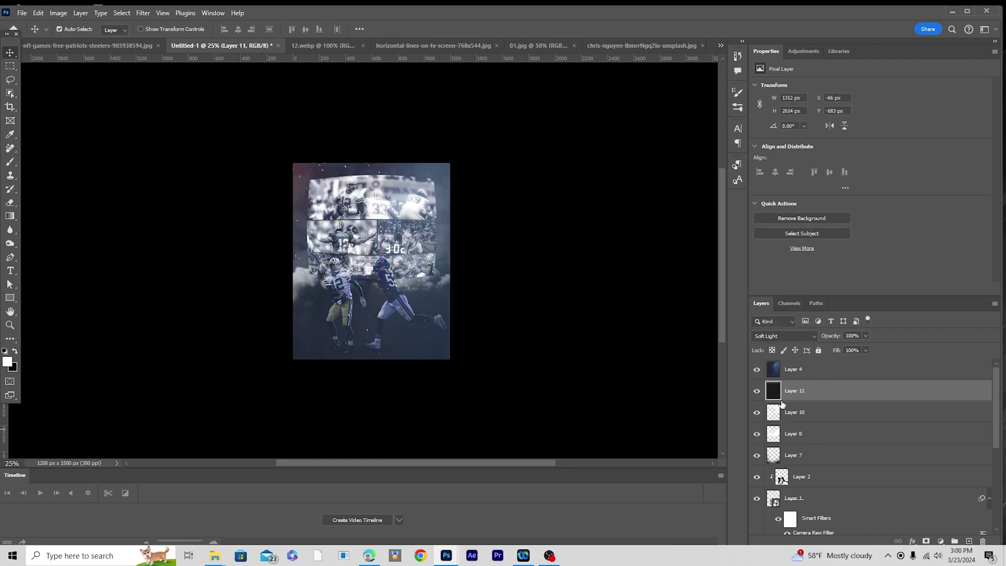
Move the lined texture layer above the ember texture layer and lower its opacity to 37%
left_click_drag(775, 396, 774, 368)
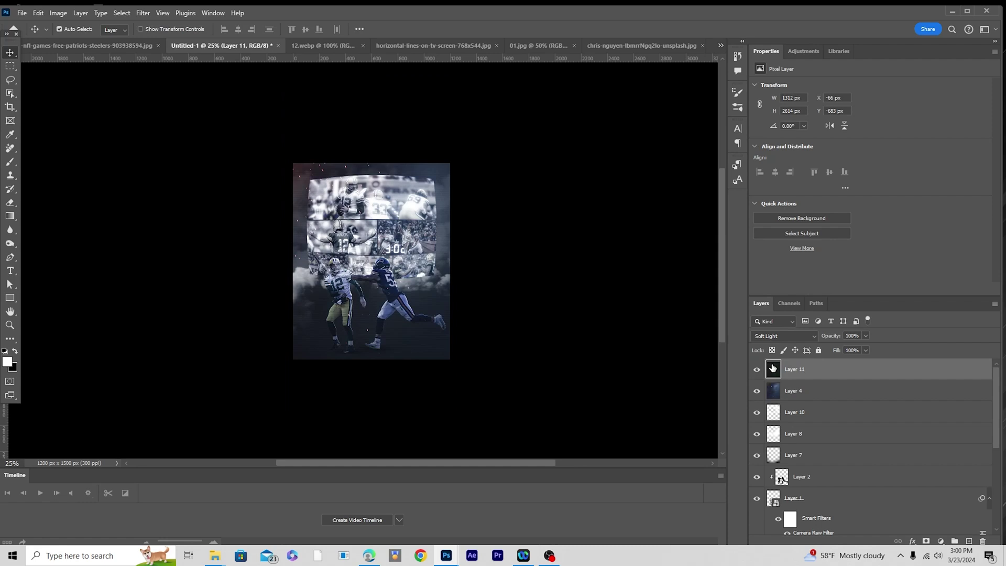
key("ctrl+plus")
key("ctrl+plus")
left_click(866, 336)
left_click(843, 349)
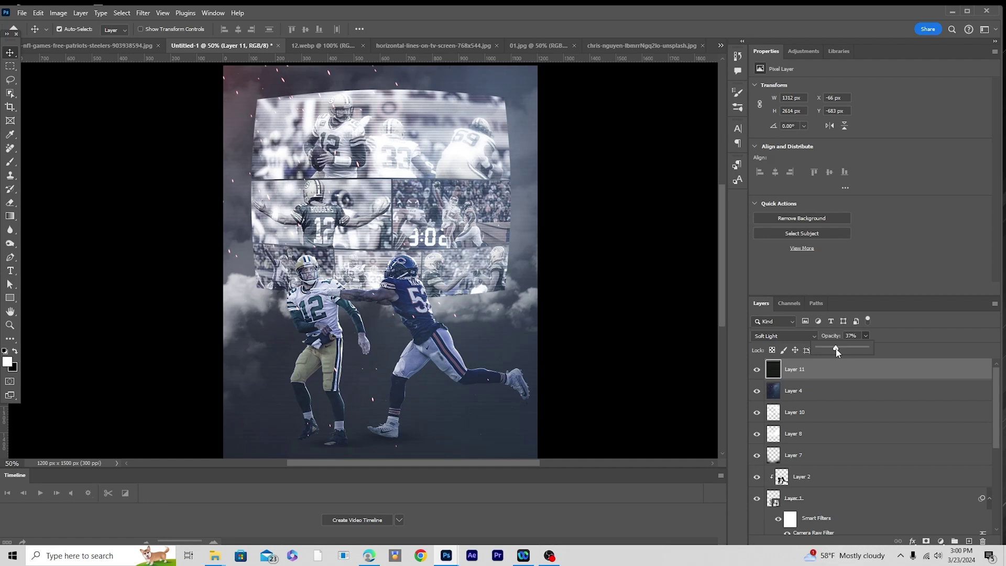
Add a Color Lookup adjustment layer above all layers and load the 3D LUT file "windy Cine C LUTs .cube"
left_click(913, 541)
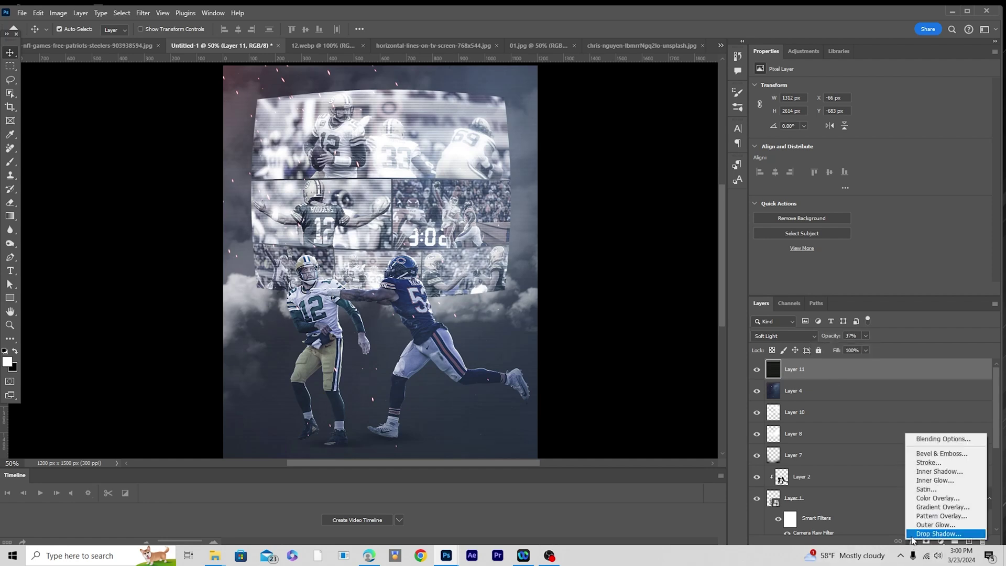
left_click(869, 543)
left_click(941, 541)
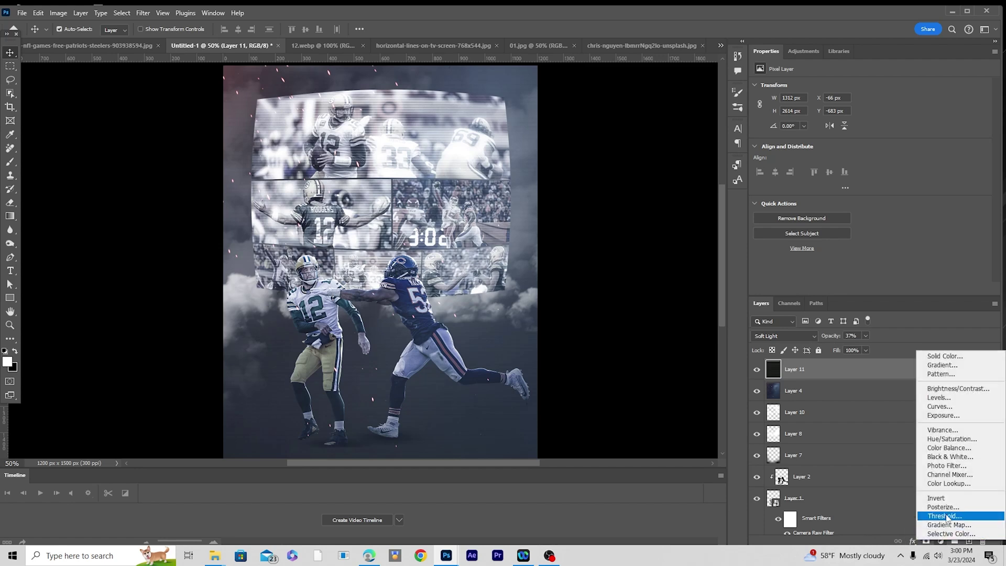
left_click(948, 484)
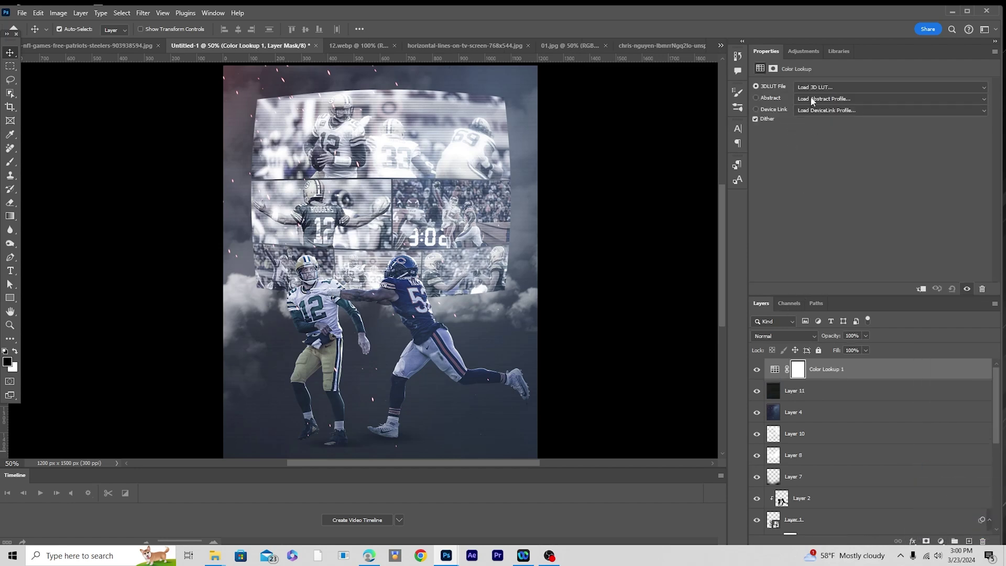
left_click(813, 90)
left_click(810, 100)
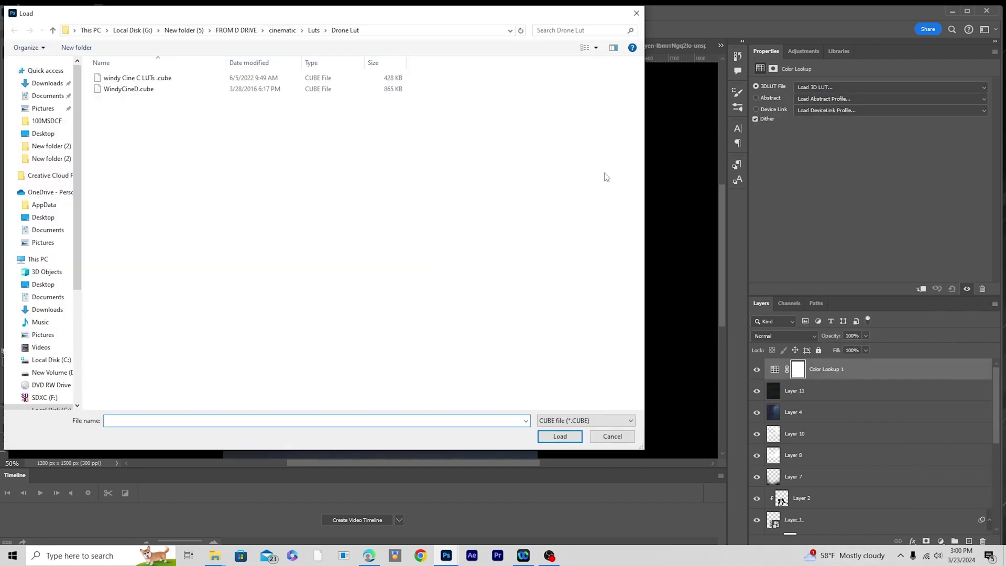
left_click(143, 79)
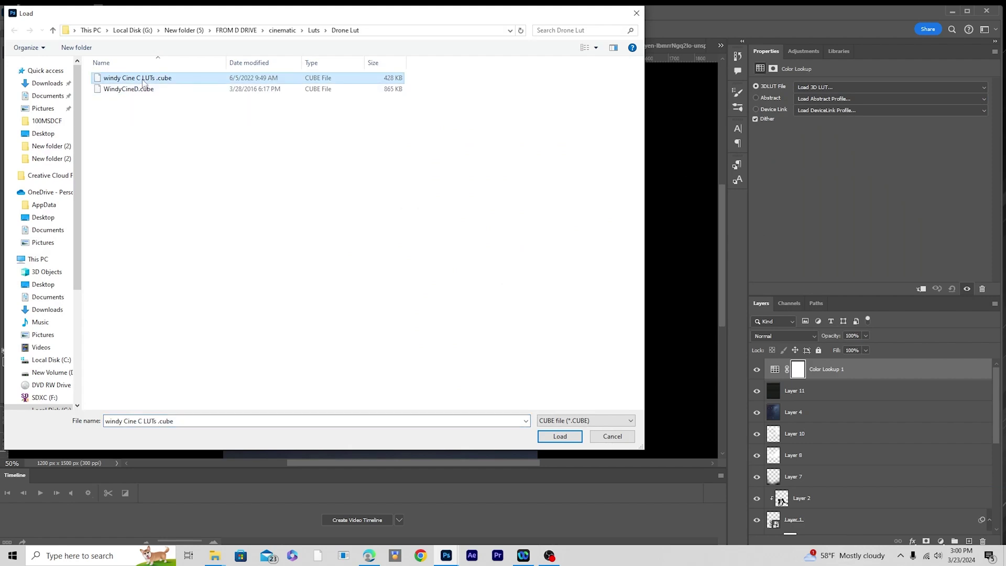
left_click(560, 437)
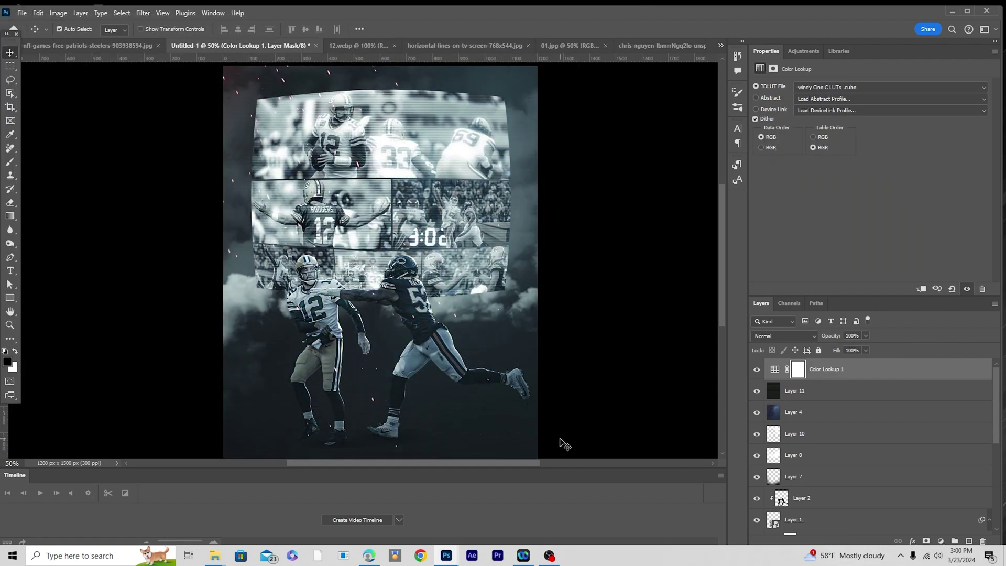
key("ctrl+minus")
key("ctrl+minus")
key("ctrl+plus")
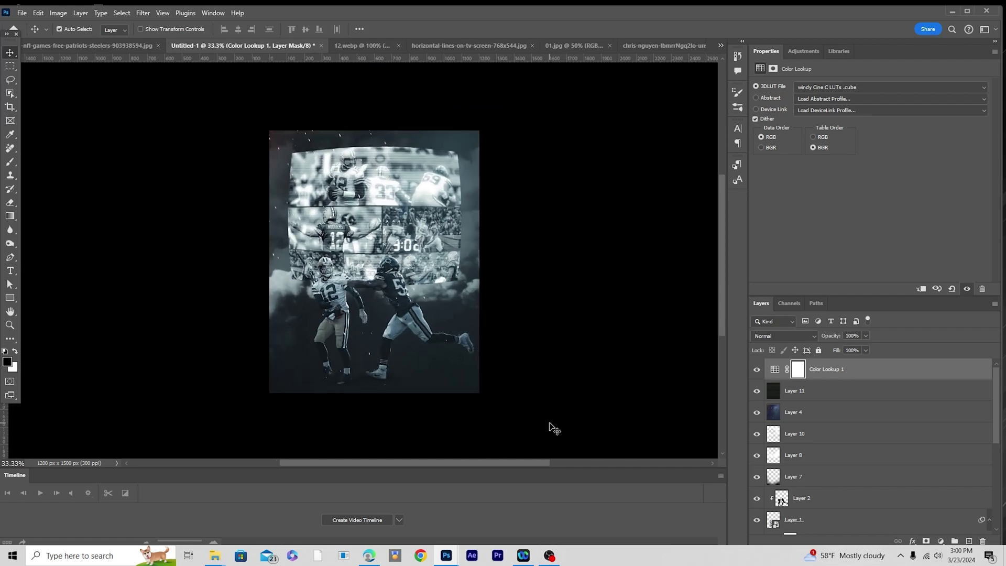